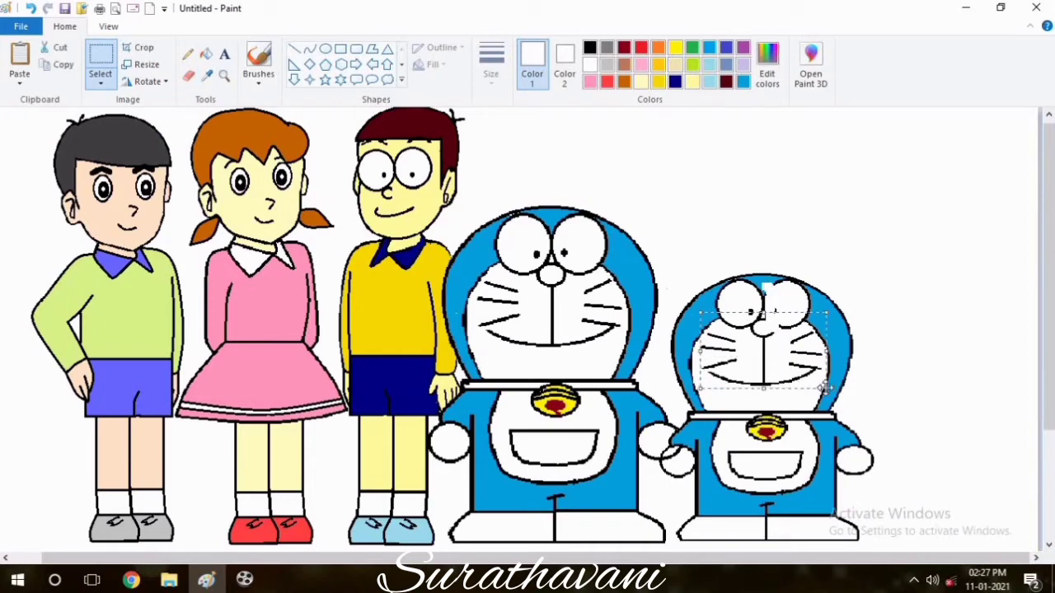
# Clear the eyes, nose, whiskers and mouth from the smaller Doraemon's face and erase the leftover marks near the forehead
pyautogui.press('Delete')
pyautogui.moveTo(710, 294); pyautogui.dragTo(815, 325)
pyautogui.press('Delete')
pyautogui.click(189, 75)
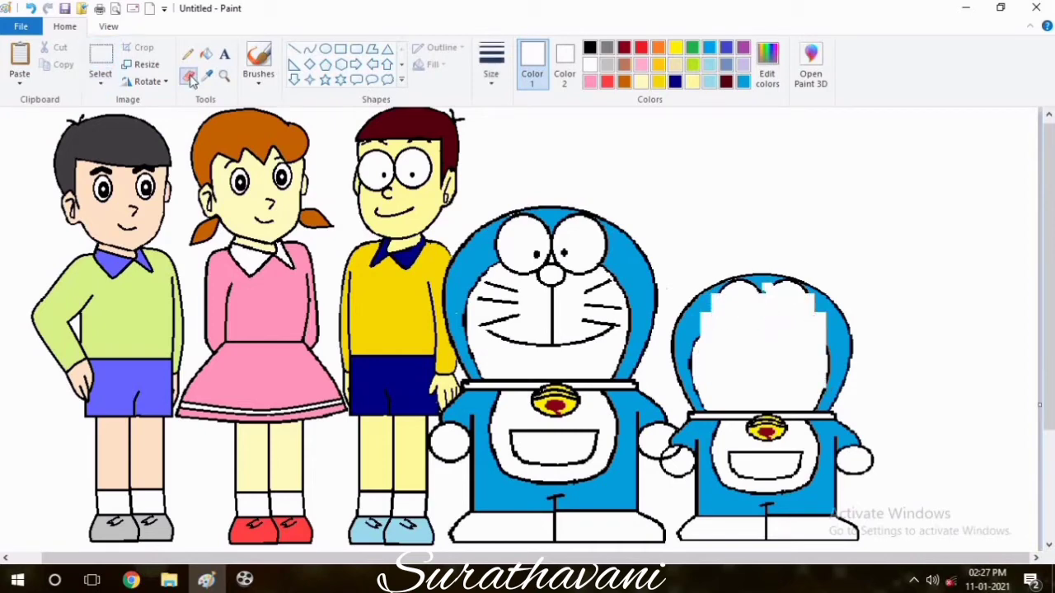
pyautogui.moveTo(738, 283); pyautogui.dragTo(718, 297)
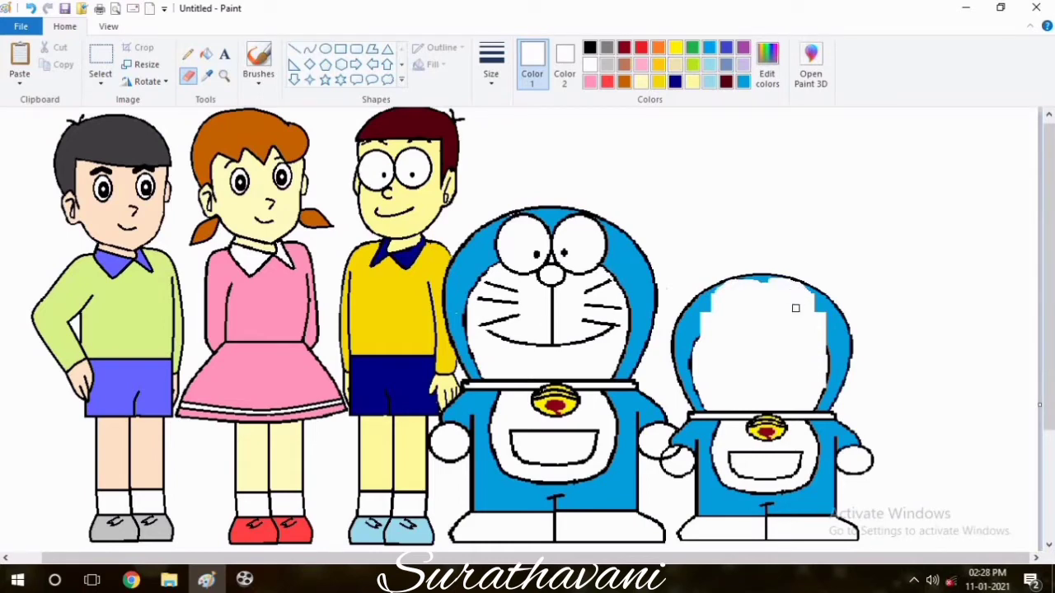
pyautogui.click(309, 49)
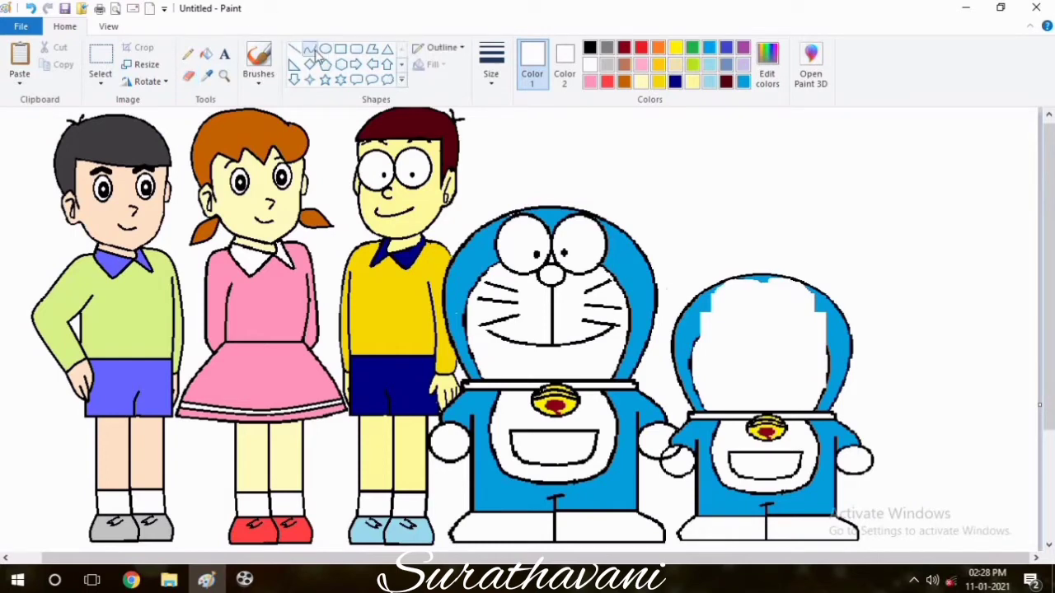
pyautogui.click(591, 48)
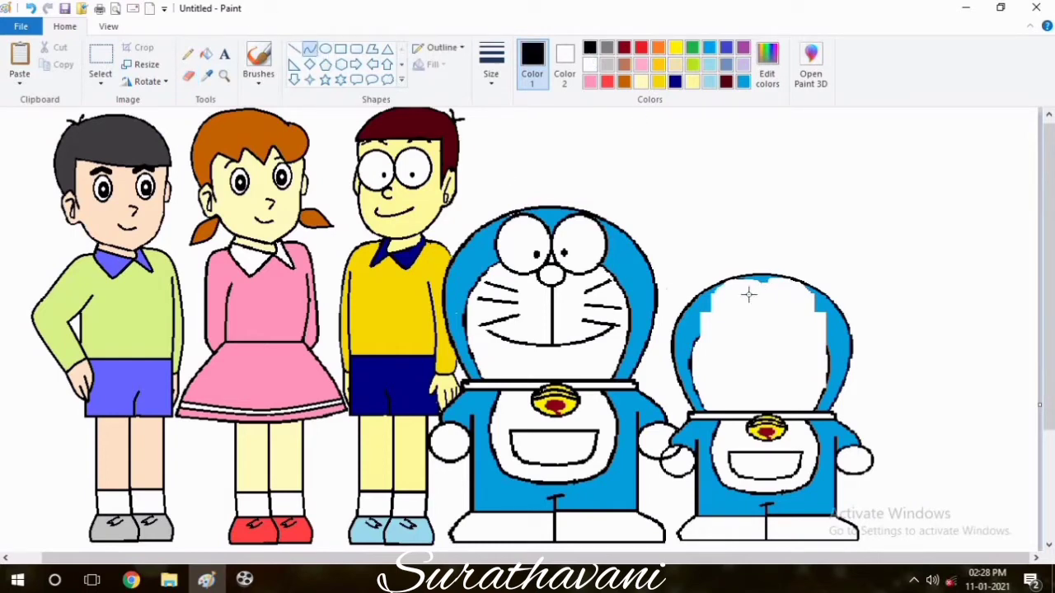
pyautogui.moveTo(699, 337); pyautogui.dragTo(828, 345)
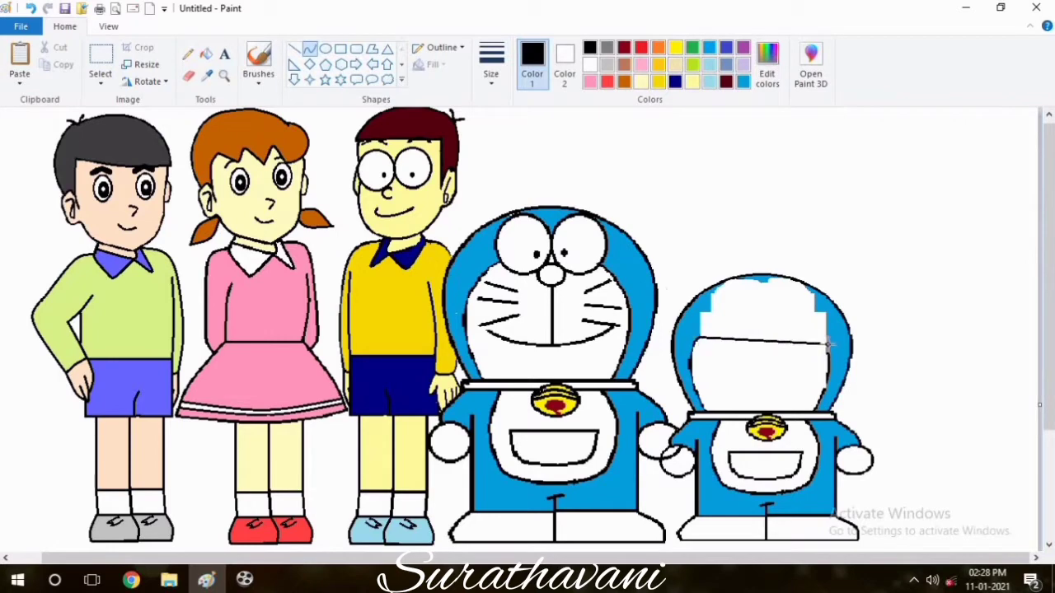
pyautogui.moveTo(767, 334); pyautogui.dragTo(765, 309)
pyautogui.hotkey('ctrl', 'z')
pyautogui.hotkey('ctrl', 'v')
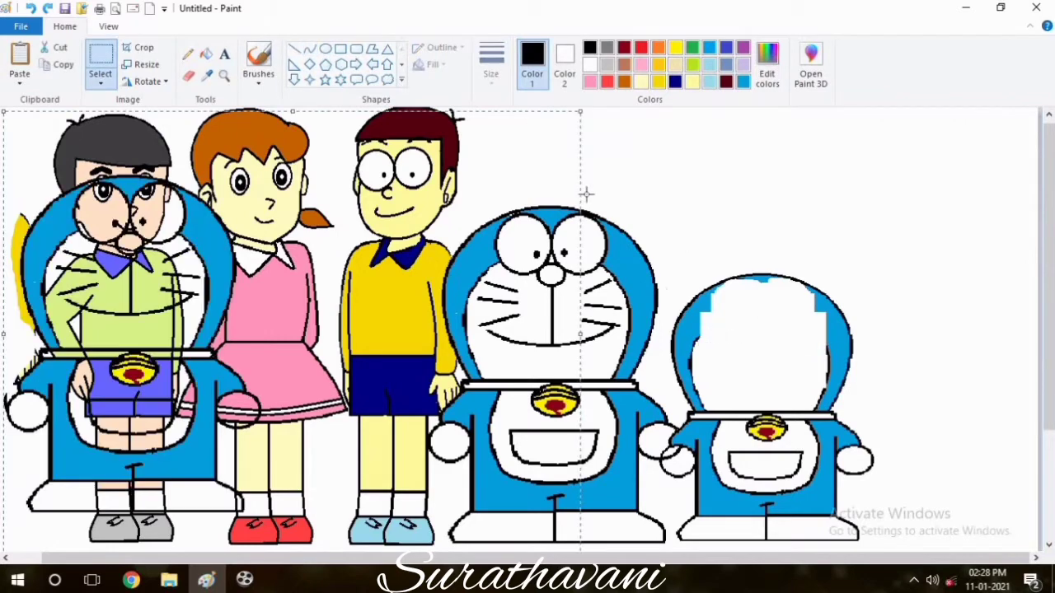
pyautogui.hotkey('ctrl', 'z')
# Draw a black oval as the smaller character's face outline, widened and heightened to leave a band inside the head outline
pyautogui.click(327, 49)
pyautogui.moveTo(694, 322); pyautogui.dragTo(830, 453)
pyautogui.moveTo(775, 428); pyautogui.dragTo(772, 406)
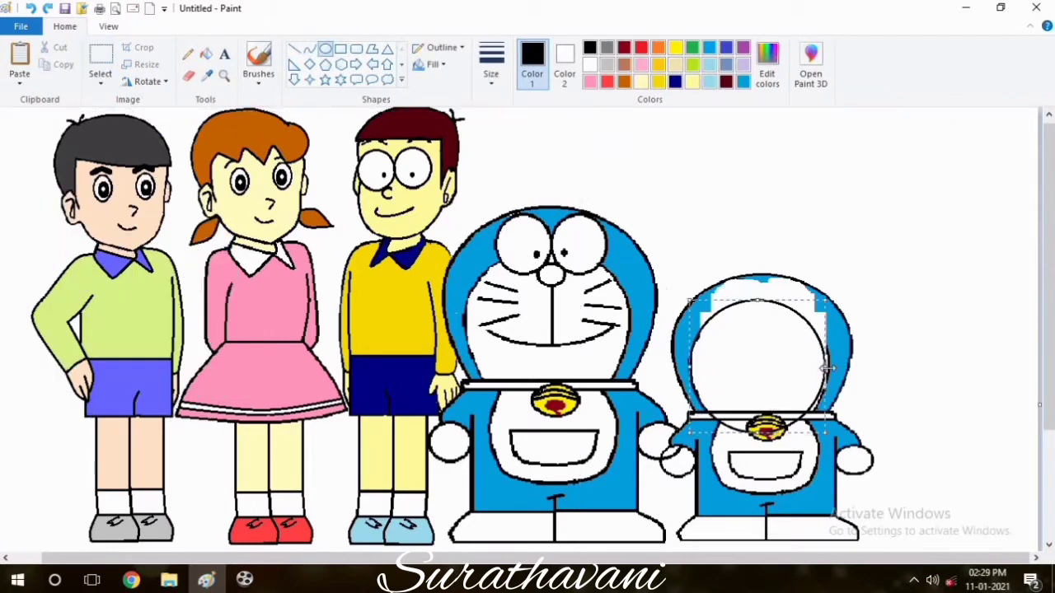
pyautogui.moveTo(825, 367); pyautogui.dragTo(839, 370)
pyautogui.moveTo(689, 369); pyautogui.dragTo(686, 369)
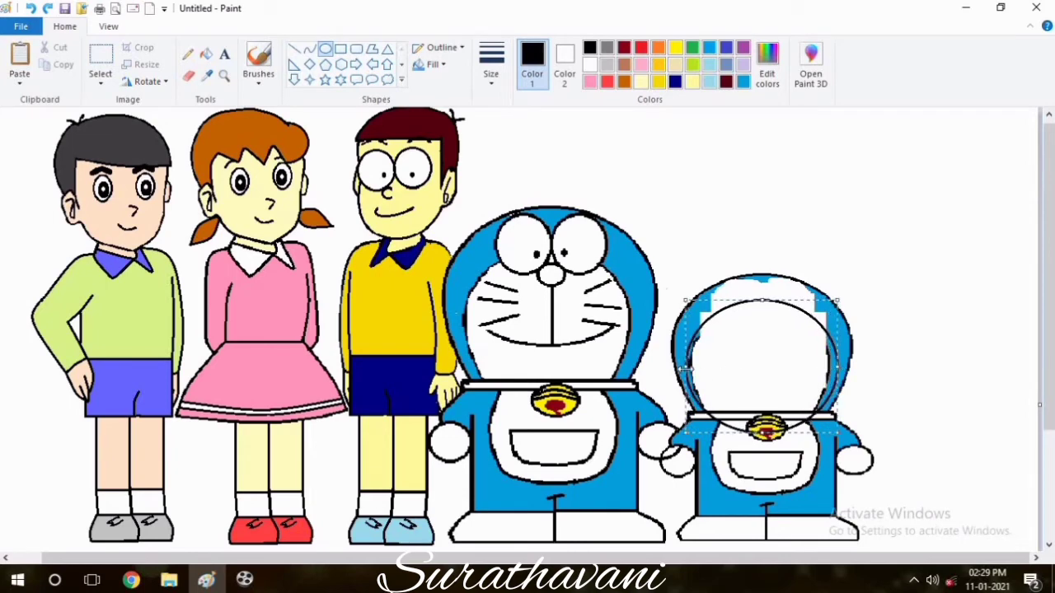
pyautogui.moveTo(763, 301)
pyautogui.mouseDown()
pyautogui.moveTo(763, 287)
pyautogui.moveTo(754, 292)
pyautogui.moveTo(762, 288)
pyautogui.mouseUp()
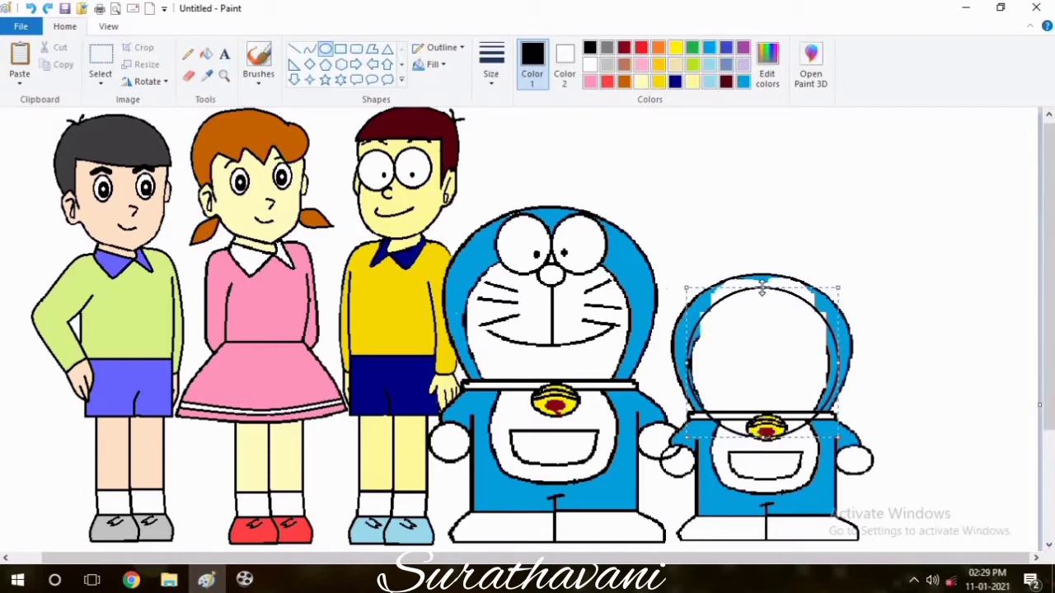
# Erase the old face outline and blue remnants along both inner sides of the new face oval
pyautogui.click(103, 31)
pyautogui.click(69, 28)
pyautogui.click(224, 76)
pyautogui.click(854, 428)
pyautogui.scroll(3, 289, 198)
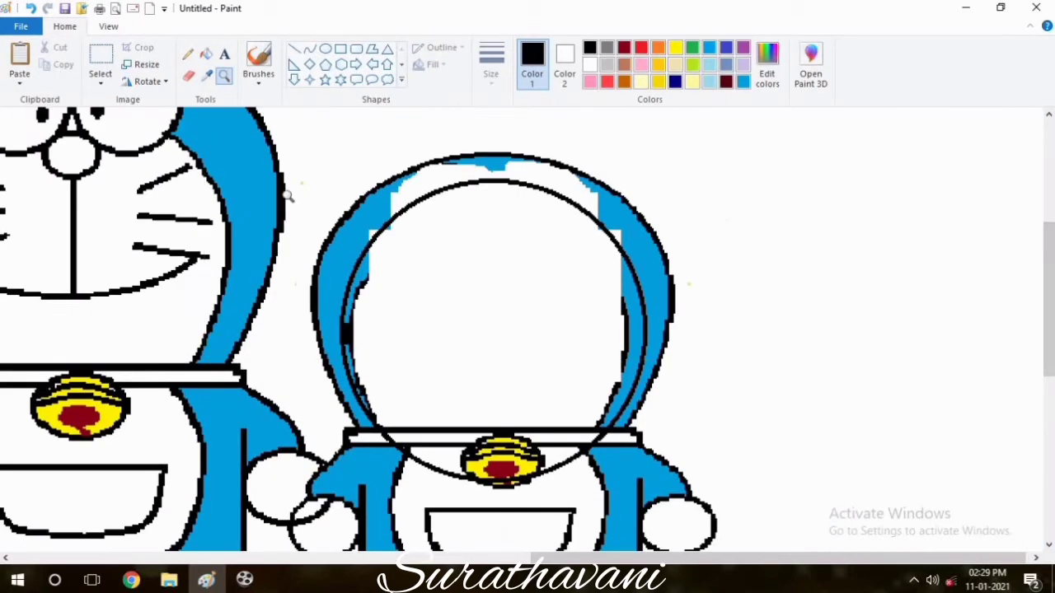
pyautogui.click(188, 75)
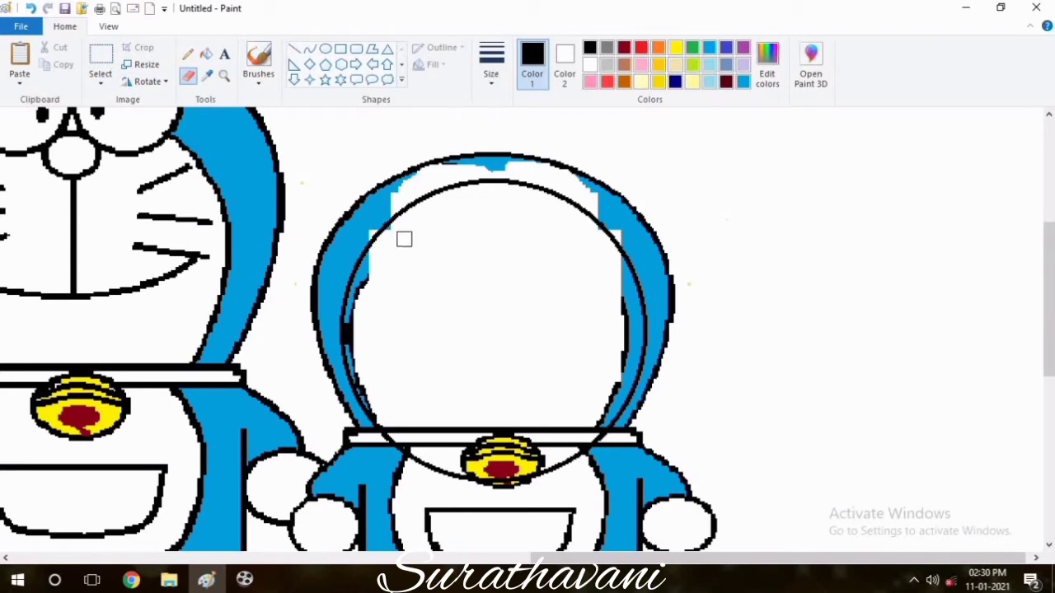
pyautogui.moveTo(359, 306)
pyautogui.mouseDown()
pyautogui.moveTo(351, 335)
pyautogui.moveTo(380, 410)
pyautogui.mouseUp()
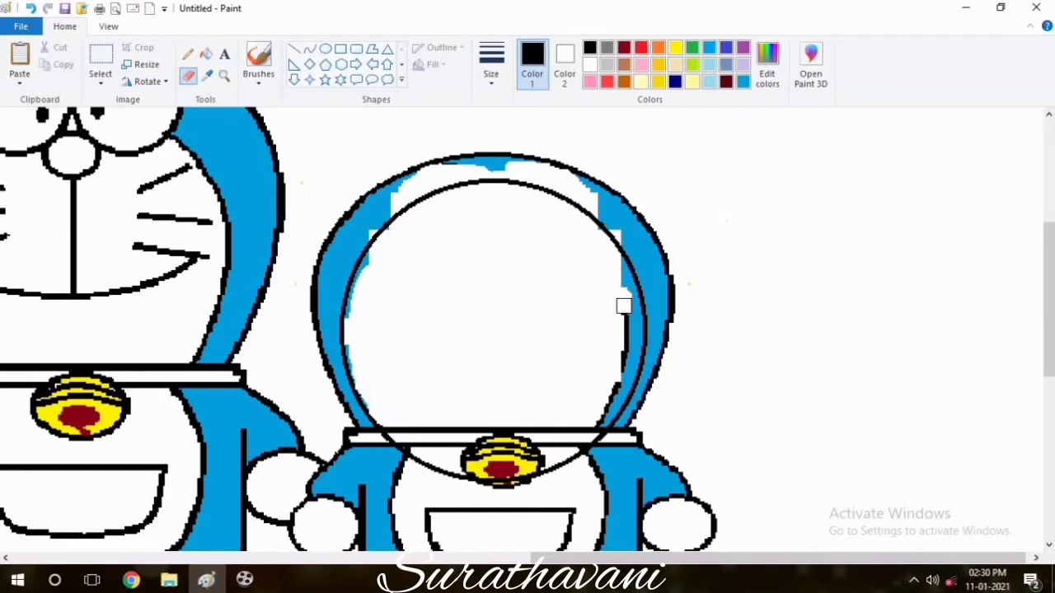
pyautogui.moveTo(624, 304); pyautogui.dragTo(598, 420)
# Fill the leftover blue sliver inside the right edge of the face oval with white
pyautogui.click(208, 56)
pyautogui.click(589, 65)
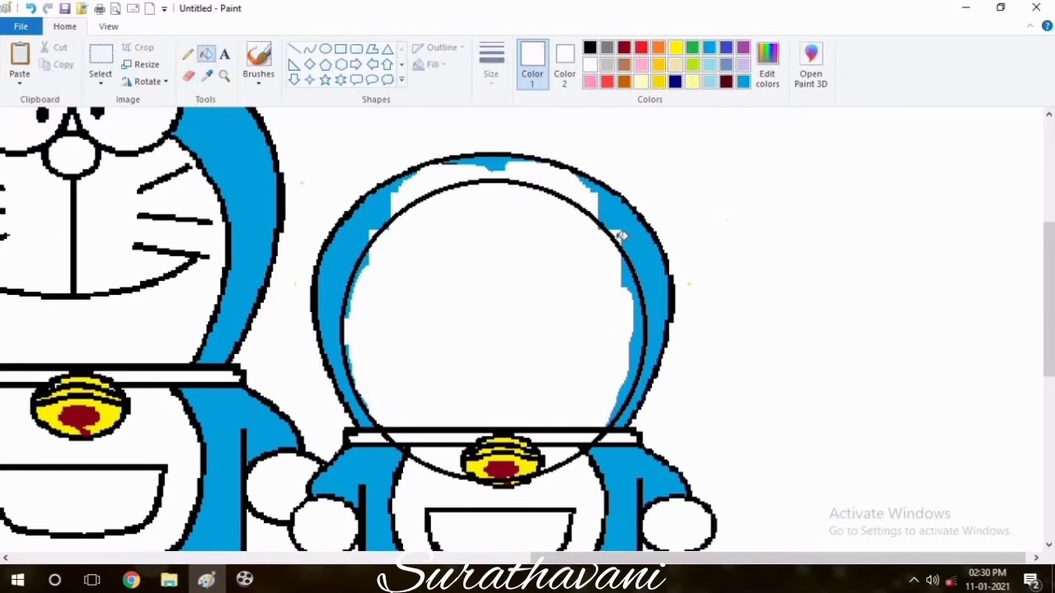
pyautogui.click(630, 264)
# Fill the head band around the face oval with yellow and add the basic yellow (255, 255, 0) to the palette
pyautogui.click(674, 48)
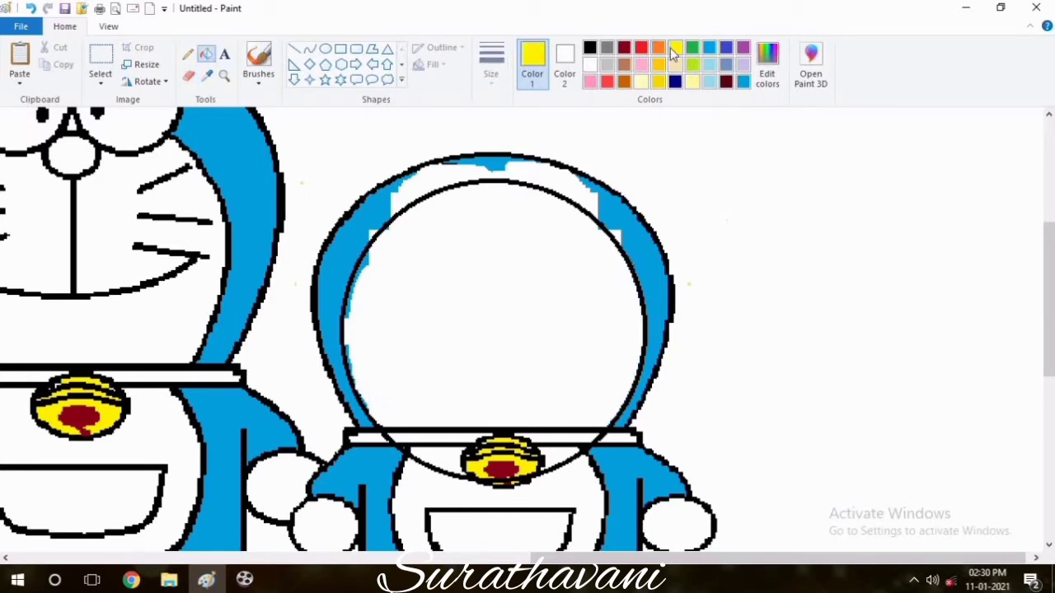
pyautogui.click(443, 172)
pyautogui.click(388, 205)
pyautogui.click(657, 196)
pyautogui.click(767, 82)
pyautogui.click(388, 219)
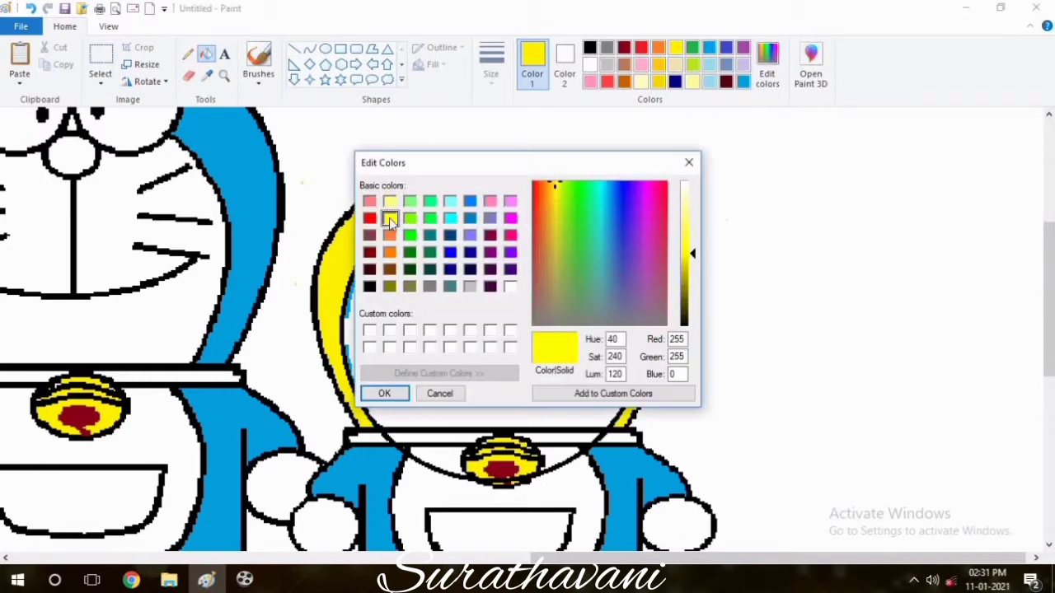
pyautogui.click(384, 393)
# Fill the blue slivers inside the face's left edge with white and the smaller character's body with bright yellow
pyautogui.click(589, 65)
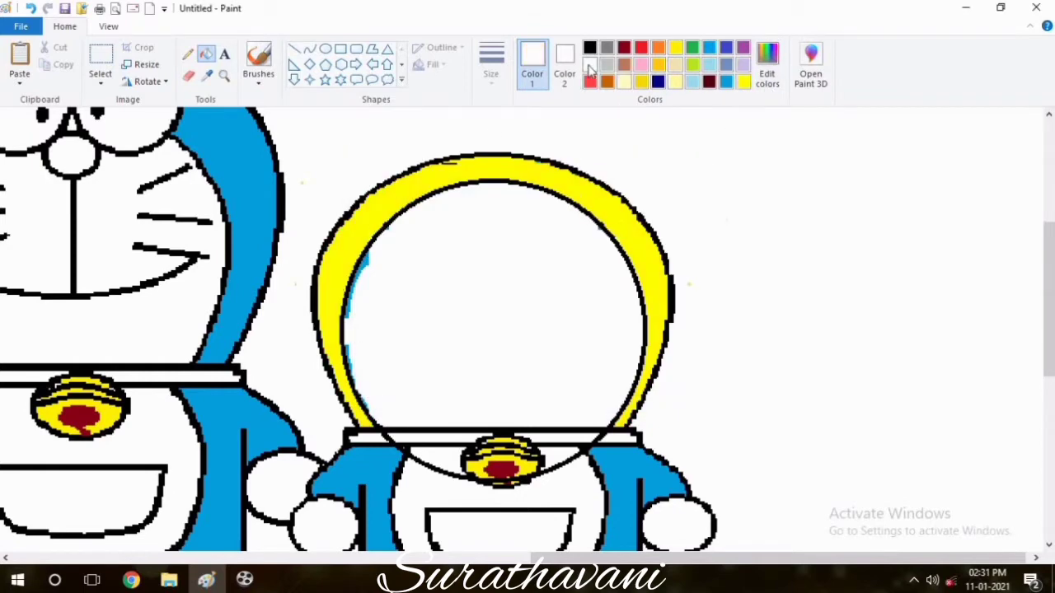
pyautogui.click(365, 262)
pyautogui.click(349, 350)
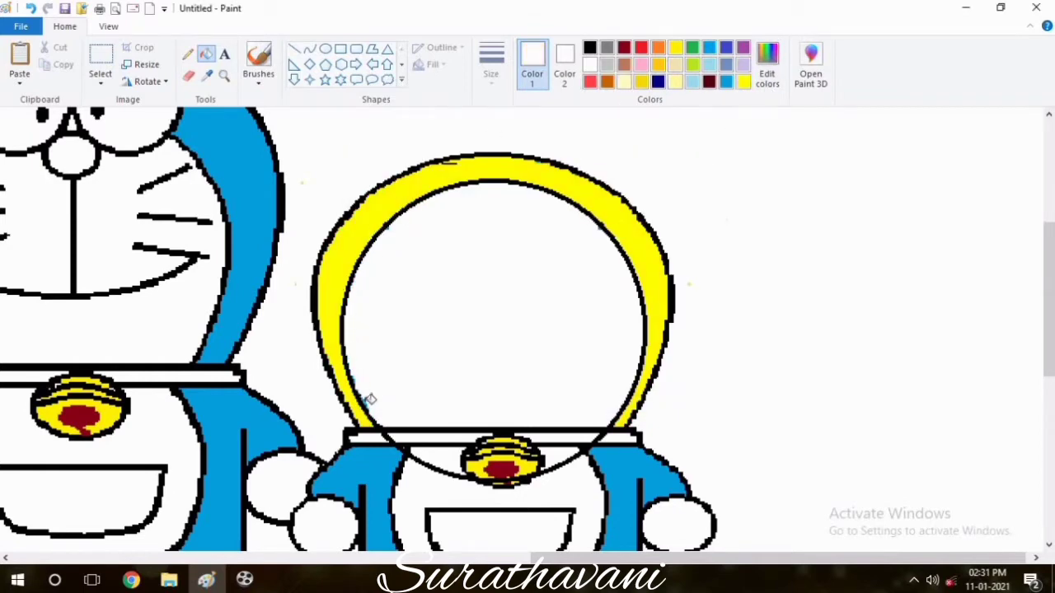
pyautogui.click(743, 82)
pyautogui.click(621, 460)
# Erase the part of the face oval that crosses the collar and chest, using the second-smallest eraser size
pyautogui.click(189, 77)
pyautogui.click(491, 66)
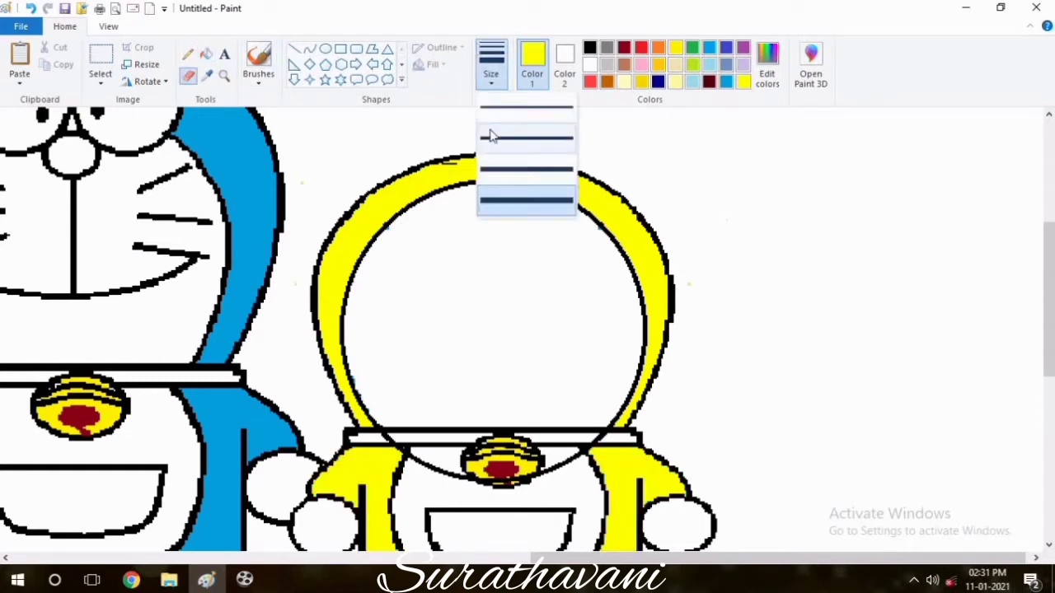
pyautogui.click(487, 134)
pyautogui.moveTo(565, 447); pyautogui.dragTo(594, 439)
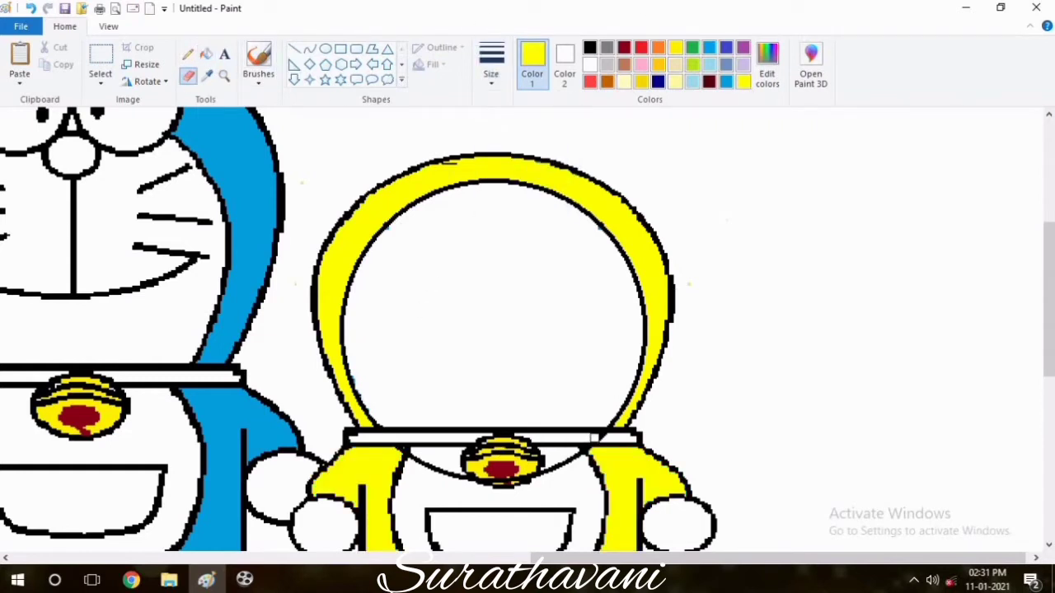
pyautogui.moveTo(412, 455); pyautogui.dragTo(468, 483)
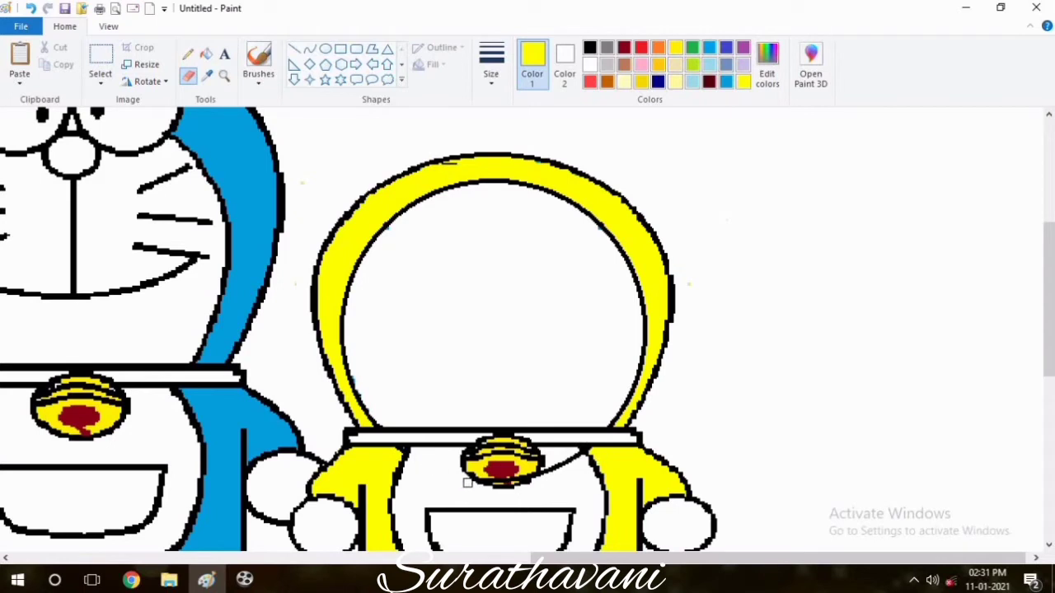
pyautogui.moveTo(578, 457); pyautogui.dragTo(571, 460)
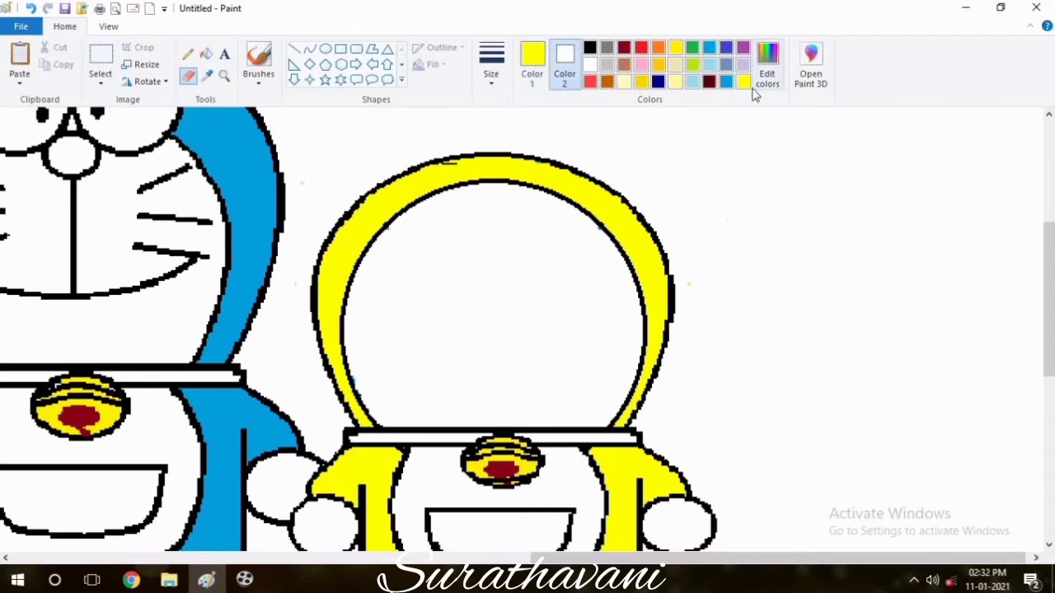
# Touch up the chest outline below the collar with a black pencil at the third line size
pyautogui.click(188, 55)
pyautogui.click(491, 66)
pyautogui.click(510, 172)
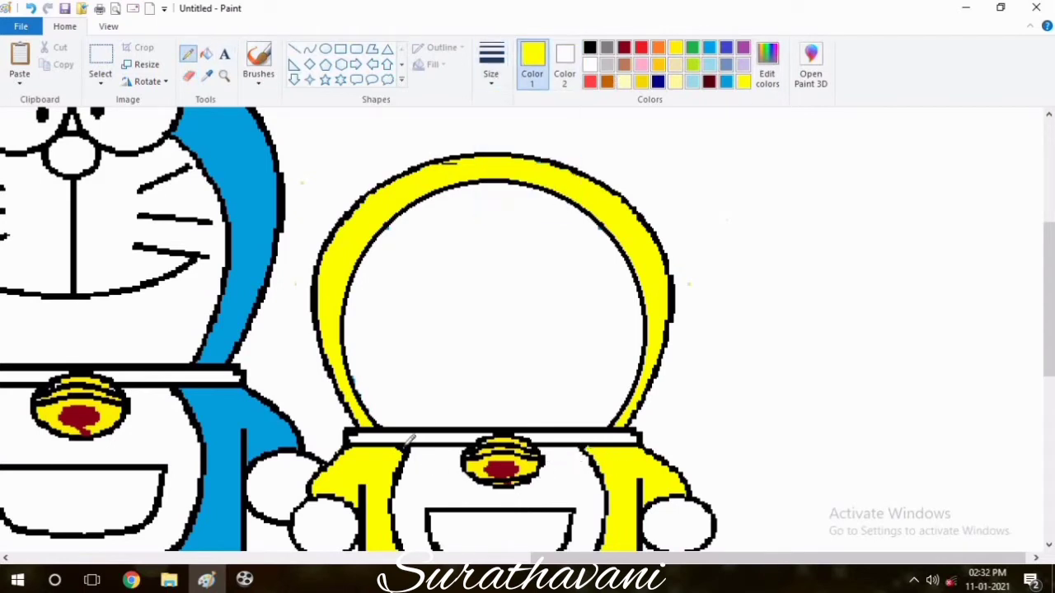
pyautogui.click(492, 66)
pyautogui.click(504, 164)
pyautogui.click(590, 47)
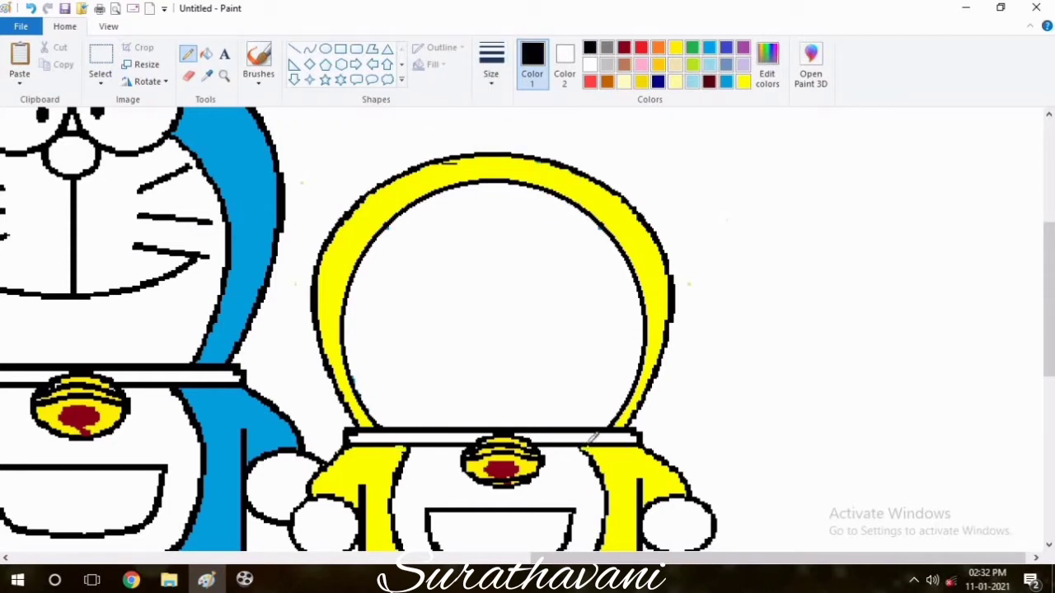
# Retouch the smaller character's bell with the pencil at the second line size, using yellow and dark red
pyautogui.click(743, 81)
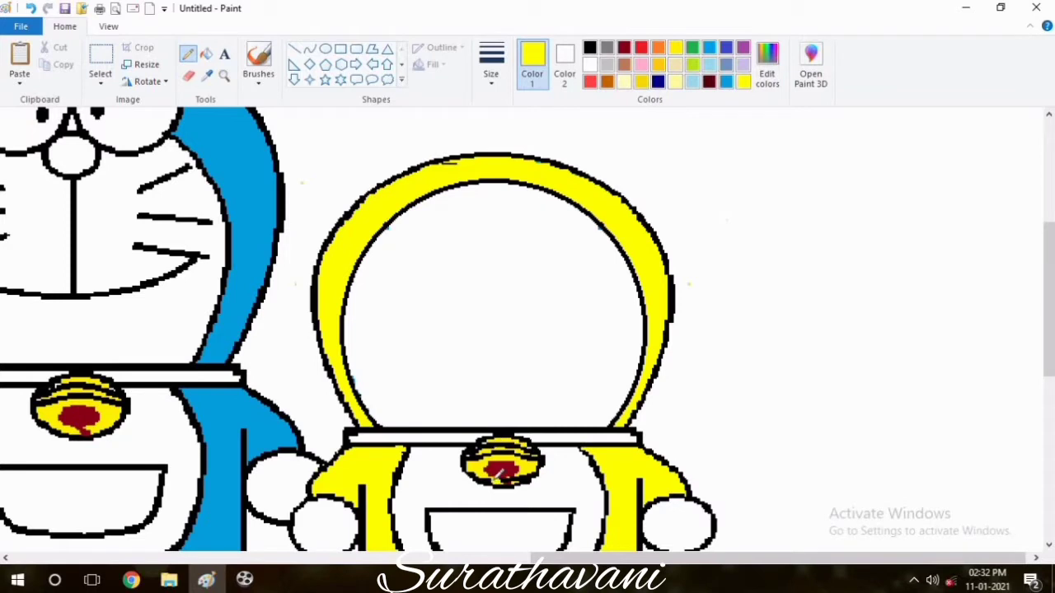
pyautogui.click(491, 62)
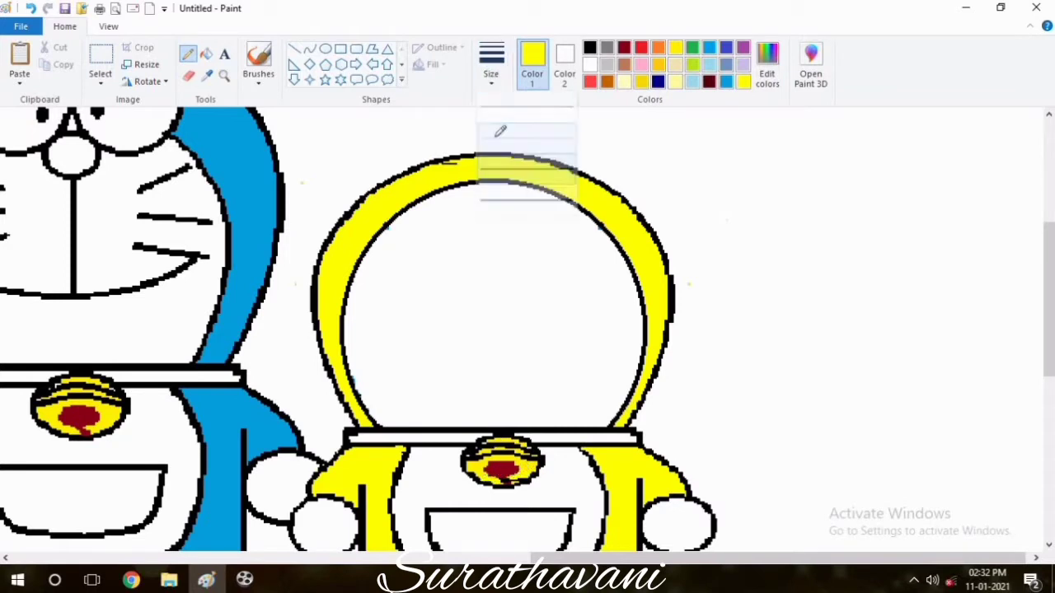
pyautogui.click(500, 129)
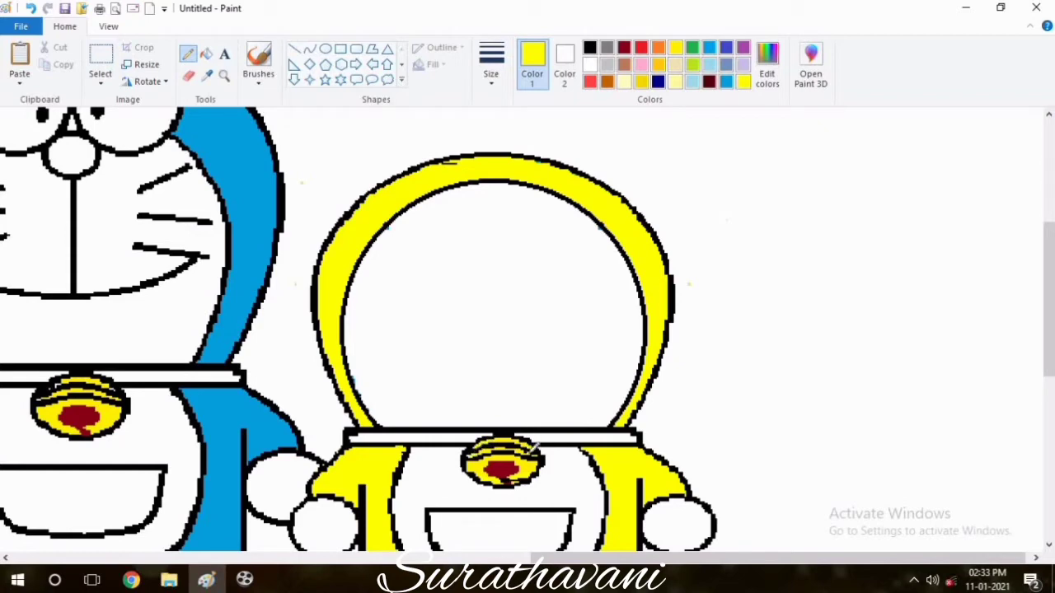
pyautogui.click(624, 48)
pyautogui.click(744, 81)
# Draw the smaller character's left-side eye from black nested ovals on the blank face
pyautogui.moveTo(1048, 284)
pyautogui.mouseDown()
pyautogui.moveTo(1045, 189)
pyautogui.moveTo(1046, 277)
pyautogui.mouseUp()
pyautogui.click(106, 27)
pyautogui.click(52, 64)
pyautogui.moveTo(1048, 329); pyautogui.dragTo(1043, 247)
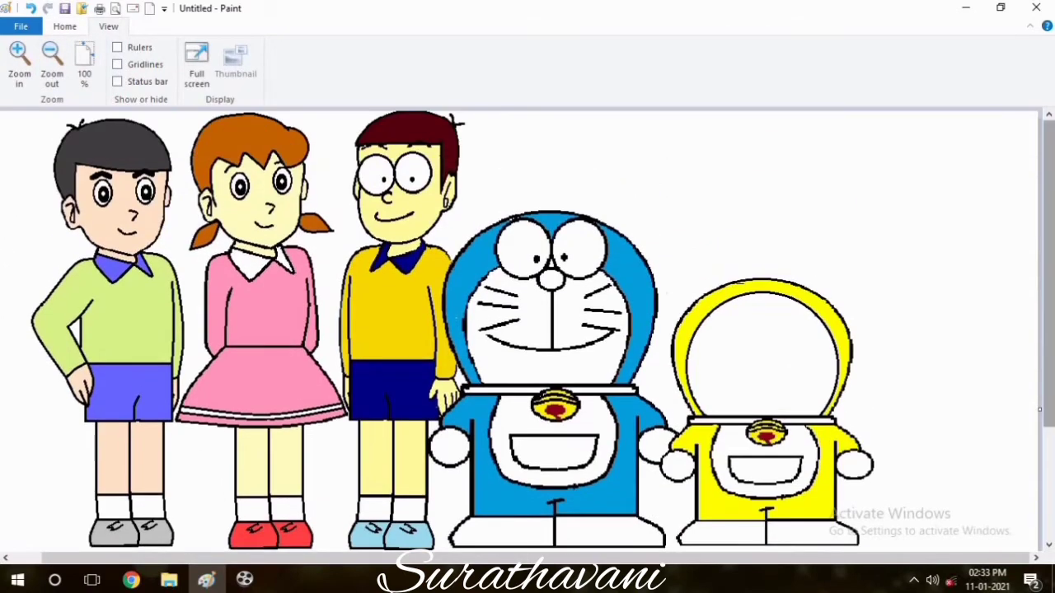
pyautogui.click(64, 27)
pyautogui.click(590, 48)
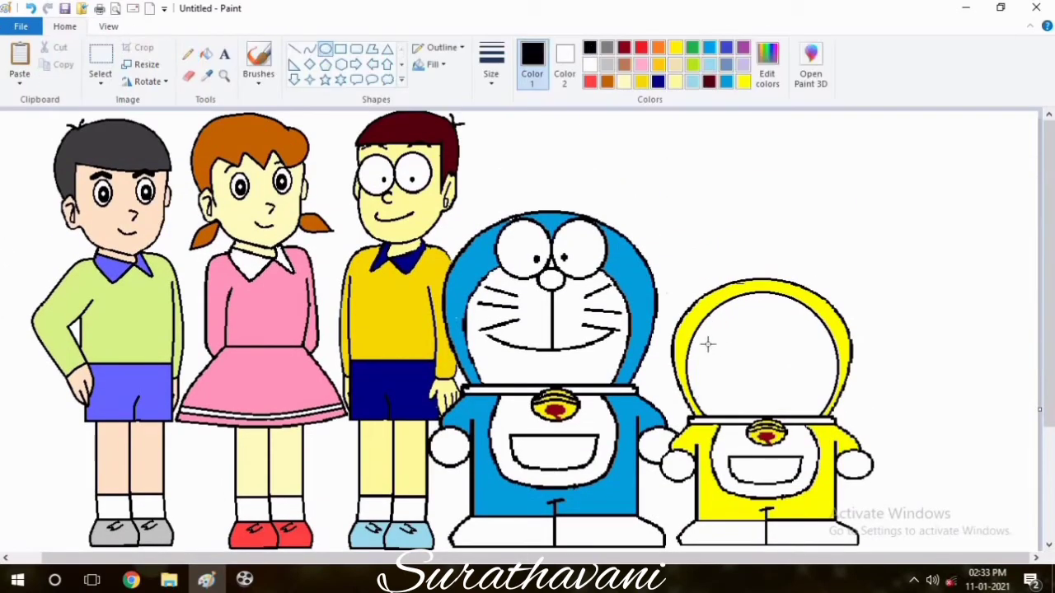
pyautogui.moveTo(717, 337)
pyautogui.mouseDown()
pyautogui.moveTo(747, 377)
pyautogui.moveTo(729, 351)
pyautogui.mouseUp()
pyautogui.click(777, 339)
pyautogui.moveTo(725, 337); pyautogui.dragTo(736, 352)
pyautogui.click(773, 342)
pyautogui.click(840, 325)
# Add pencil eyelashes above the eye and draw two curved black eyebrows on the smaller character's face
pyautogui.click(188, 54)
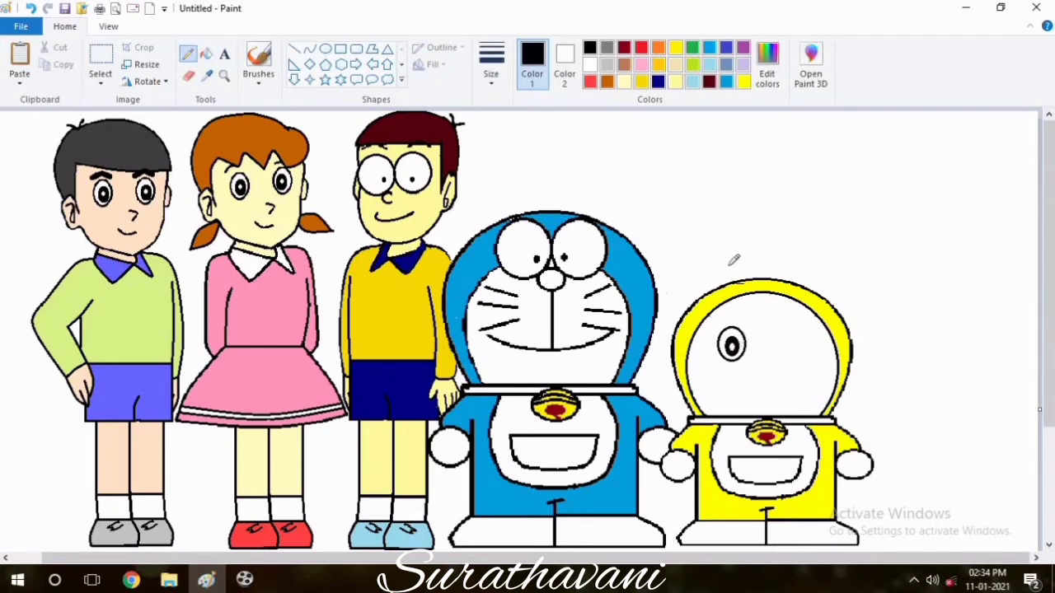
pyautogui.moveTo(732, 326); pyautogui.dragTo(741, 326)
pyautogui.click(309, 49)
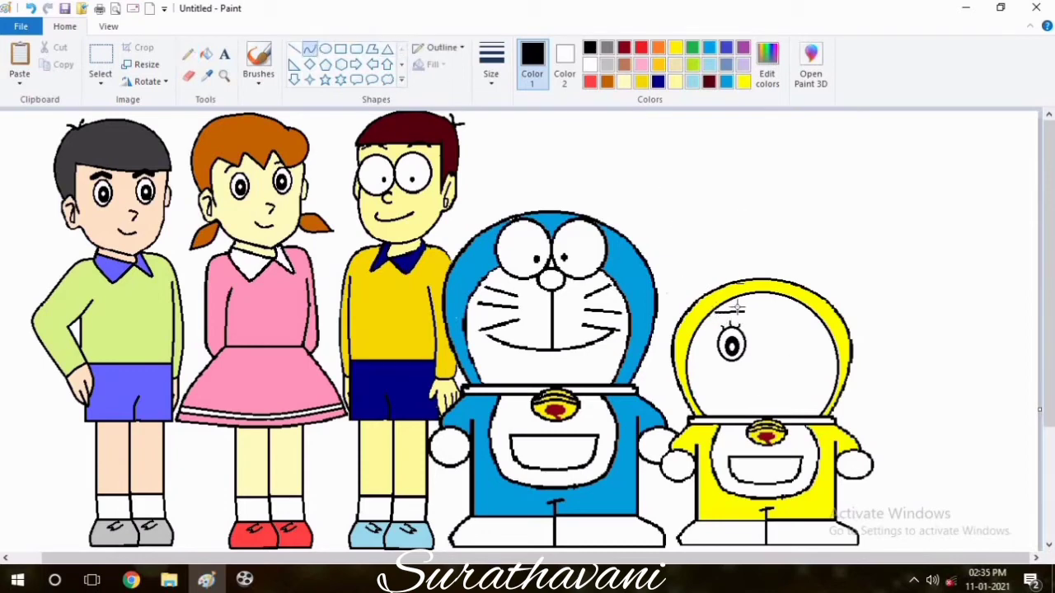
pyautogui.click(785, 314)
pyautogui.moveTo(786, 312); pyautogui.dragTo(798, 309)
# Draw a small curved smile low on the face and an oval nose just above it
pyautogui.moveTo(751, 385)
pyautogui.mouseDown()
pyautogui.moveTo(784, 385)
pyautogui.moveTo(766, 391)
pyautogui.mouseUp()
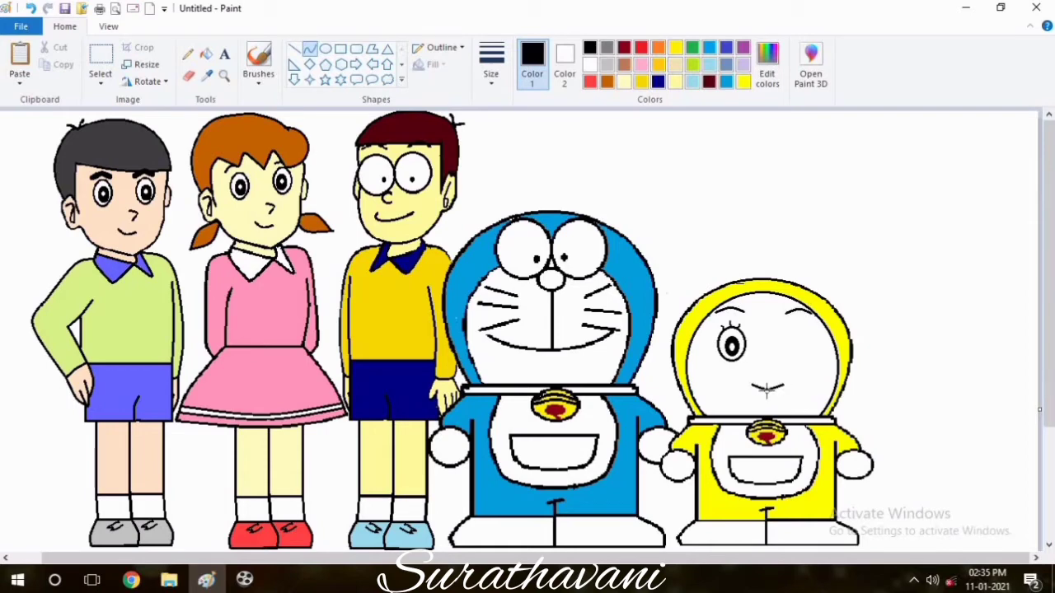
pyautogui.click(767, 391)
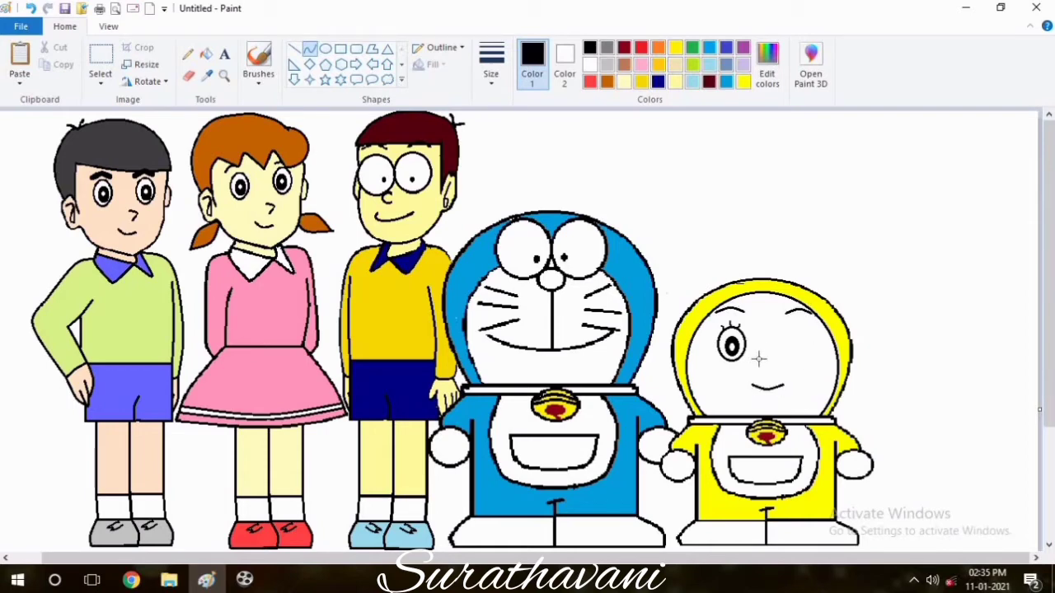
pyautogui.click(325, 49)
pyautogui.moveTo(759, 363); pyautogui.dragTo(775, 372)
# Copy the finished eye with its lashes and place the duplicate under the right-side eyebrow
pyautogui.click(101, 62)
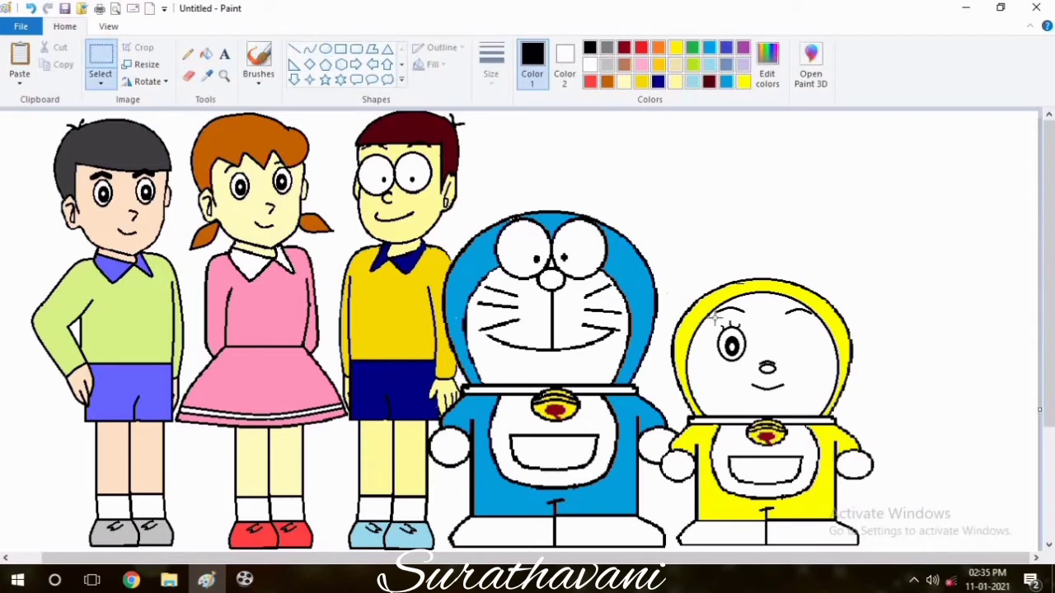
pyautogui.moveTo(712, 320); pyautogui.dragTo(750, 365)
pyautogui.hotkey('ctrl', 'c')
pyautogui.hotkey('ctrl', 'v')
pyautogui.moveTo(18, 137); pyautogui.dragTo(802, 344)
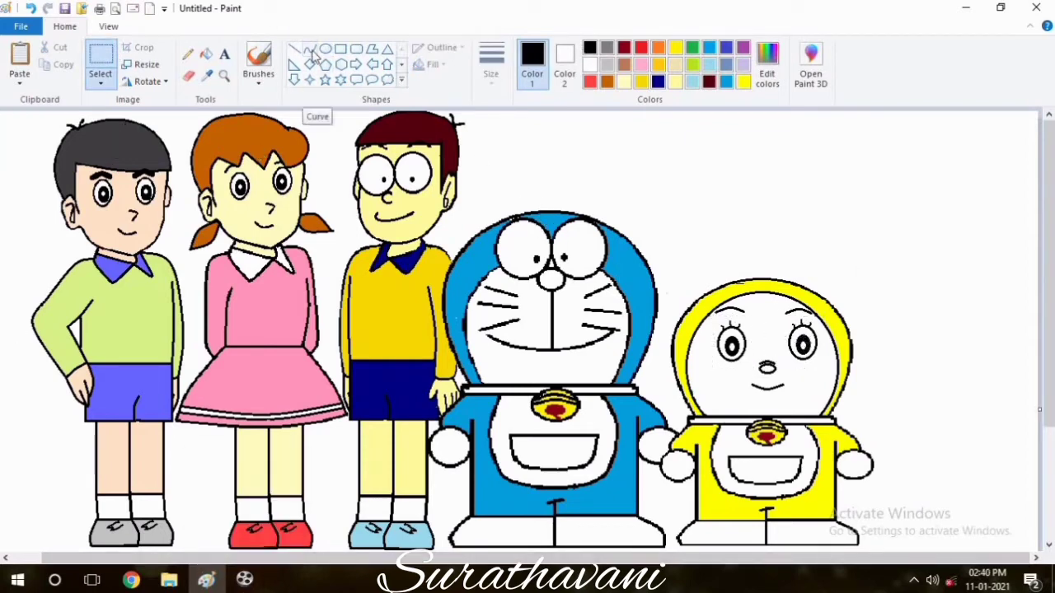
# Draw the outer curved edge of an upright ear on the left side of the smaller character's head
pyautogui.click(311, 51)
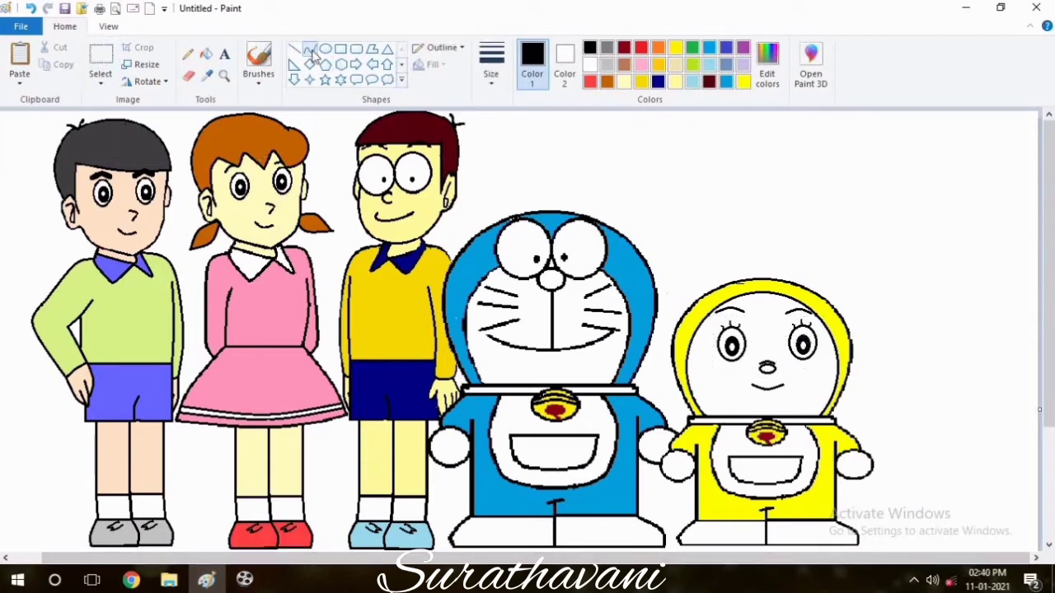
pyautogui.moveTo(707, 290)
pyautogui.mouseDown()
pyautogui.moveTo(718, 228)
pyautogui.moveTo(692, 236)
pyautogui.moveTo(731, 237)
pyautogui.moveTo(754, 278)
pyautogui.mouseUp()
pyautogui.click(693, 236)
pyautogui.moveTo(738, 247); pyautogui.dragTo(740, 222)
pyautogui.click(759, 253)
pyautogui.hotkey('ctrl', 'z')
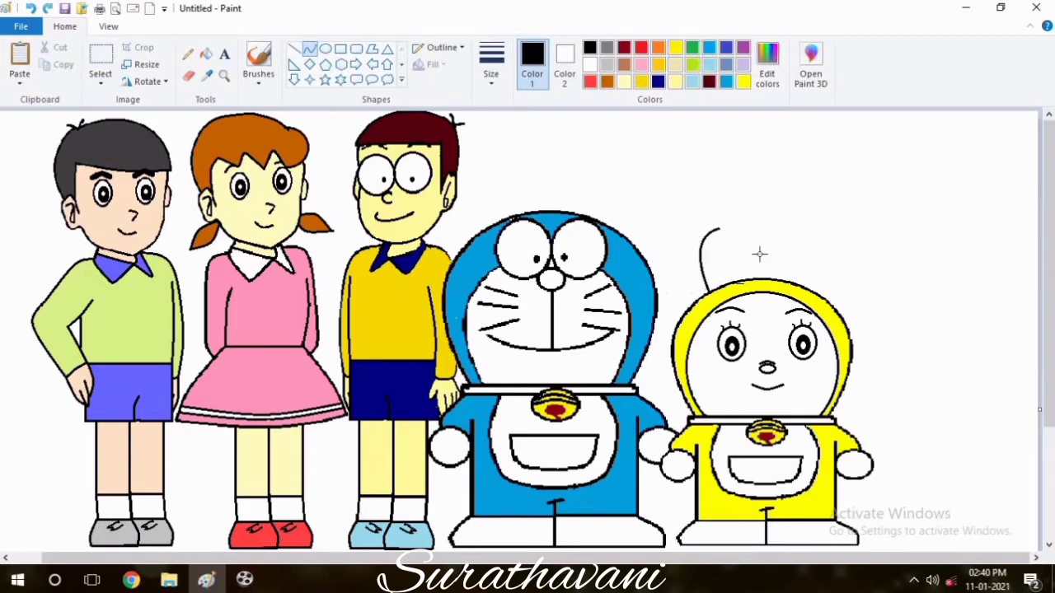
# Close the ear outline with a second curve from the top of the head up to the ear's tip
pyautogui.moveTo(751, 279)
pyautogui.mouseDown()
pyautogui.moveTo(719, 230)
pyautogui.moveTo(742, 242)
pyautogui.mouseUp()
pyautogui.click(730, 224)
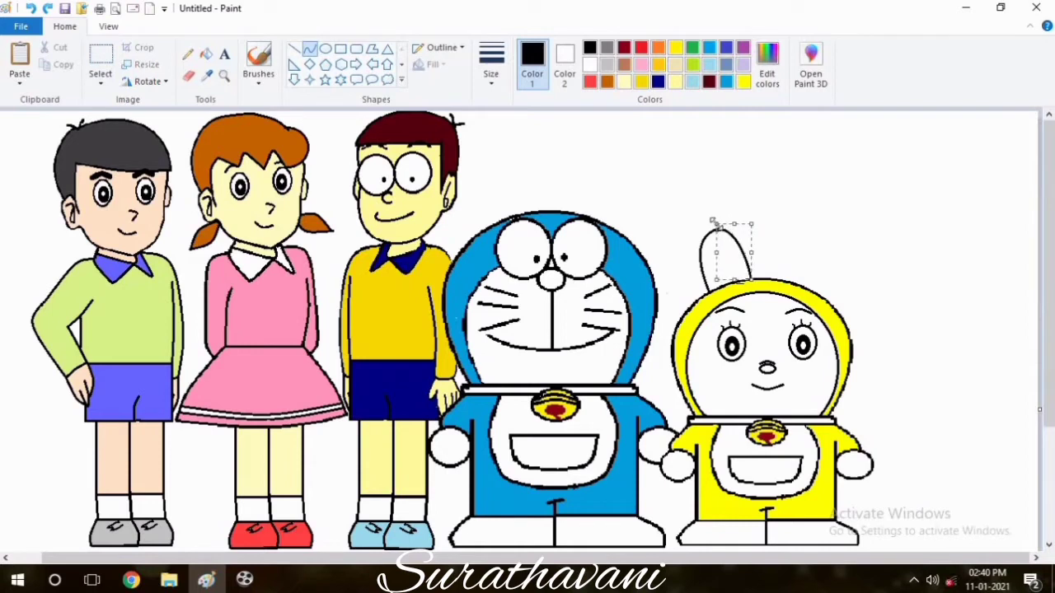
pyautogui.click(846, 181)
# Copy the finished ear with a free-form selection, flip it horizontally and place it on the other side of the head
pyautogui.click(100, 82)
pyautogui.click(136, 134)
pyautogui.moveTo(705, 287)
pyautogui.mouseDown()
pyautogui.moveTo(762, 239)
pyautogui.moveTo(711, 285)
pyautogui.mouseUp()
pyautogui.hotkey('ctrl', 'c')
pyautogui.hotkey('ctrl', 'v')
pyautogui.moveTo(68, 167); pyautogui.dragTo(816, 251)
pyautogui.click(149, 81)
pyautogui.click(173, 168)
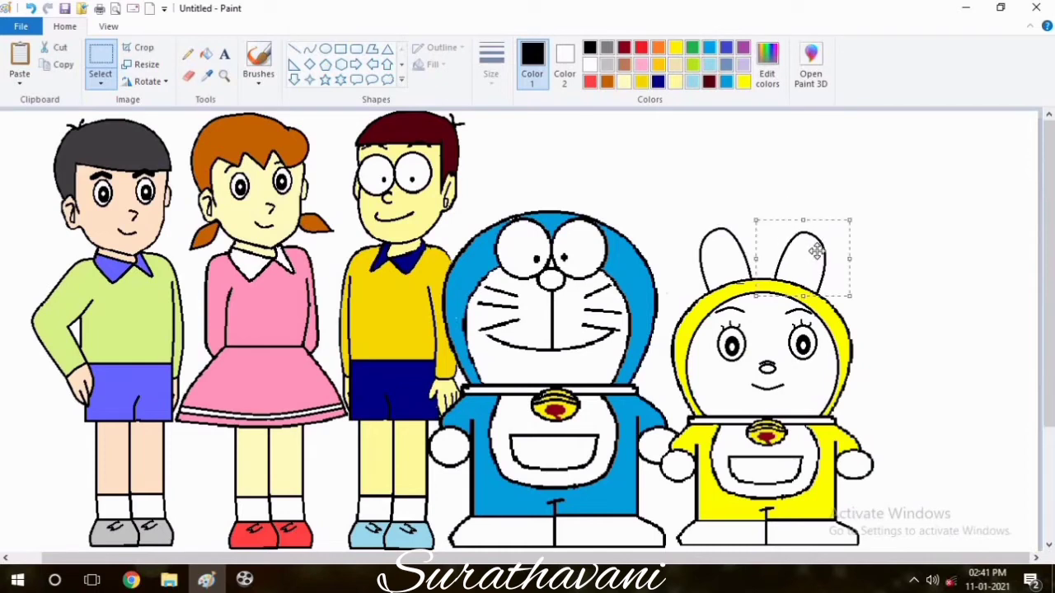
# Fill both of the smaller character's ears with light red
pyautogui.click(641, 47)
pyautogui.click(206, 54)
pyautogui.click(725, 257)
pyautogui.click(802, 256)
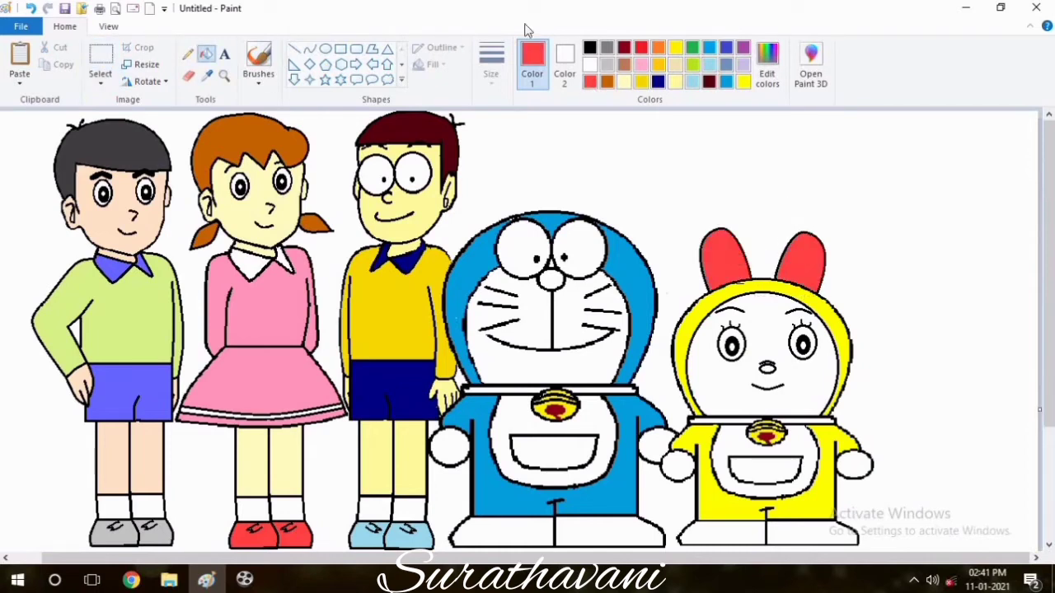
# Cross-hatch the smaller character's pocket with diagonal light red lines and switch to a white pencil
pyautogui.click(295, 48)
pyautogui.moveTo(730, 462)
pyautogui.mouseDown()
pyautogui.moveTo(757, 487)
pyautogui.moveTo(745, 474)
pyautogui.moveTo(762, 483)
pyautogui.moveTo(798, 471)
pyautogui.moveTo(731, 470)
pyautogui.moveTo(748, 481)
pyautogui.mouseUp()
pyautogui.moveTo(793, 455); pyautogui.dragTo(773, 483)
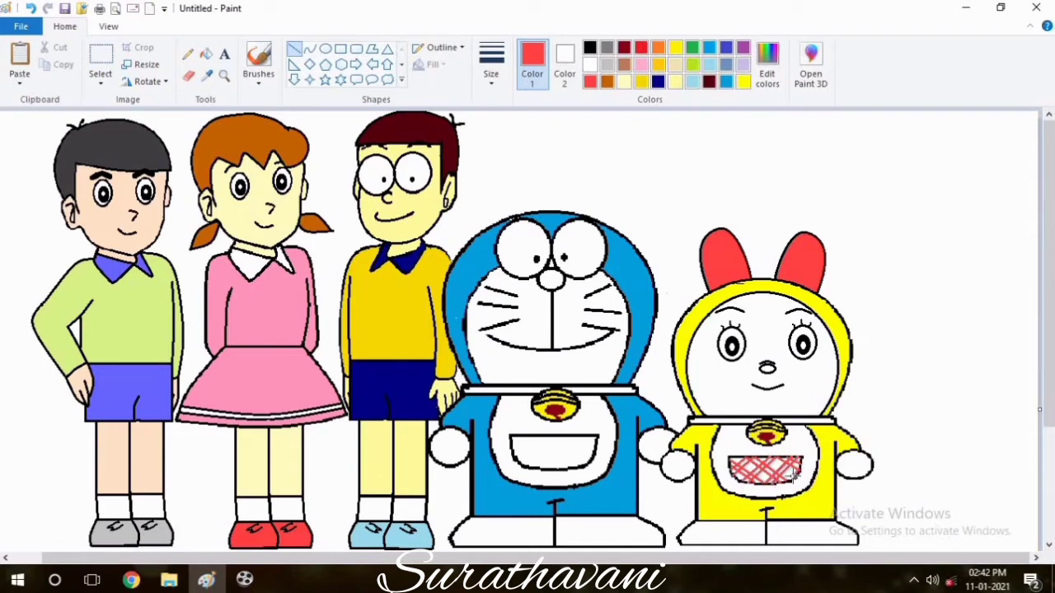
pyautogui.click(188, 54)
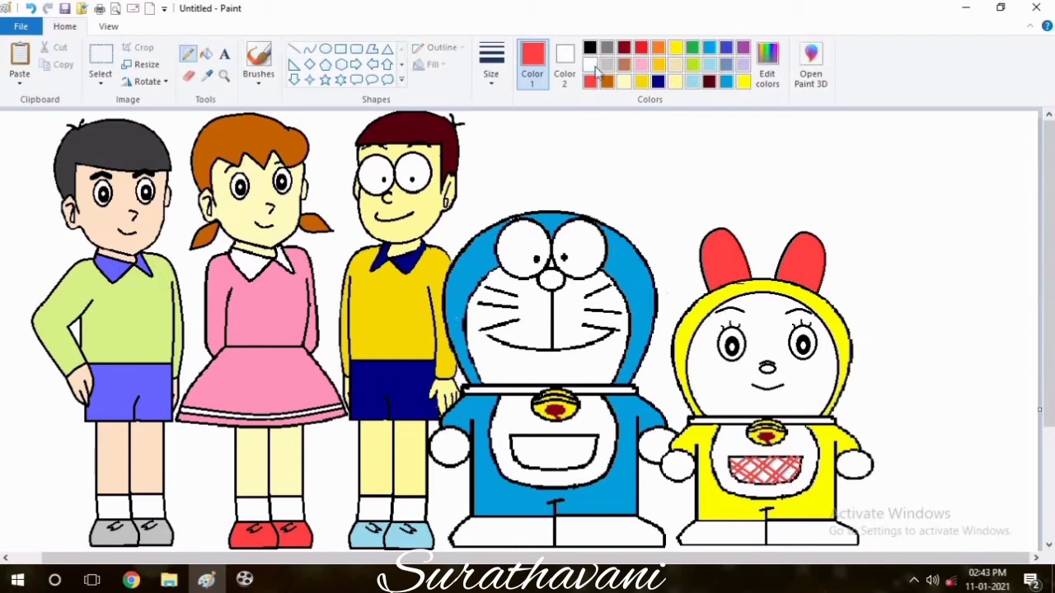
pyautogui.click(591, 64)
pyautogui.click(492, 65)
pyautogui.click(500, 183)
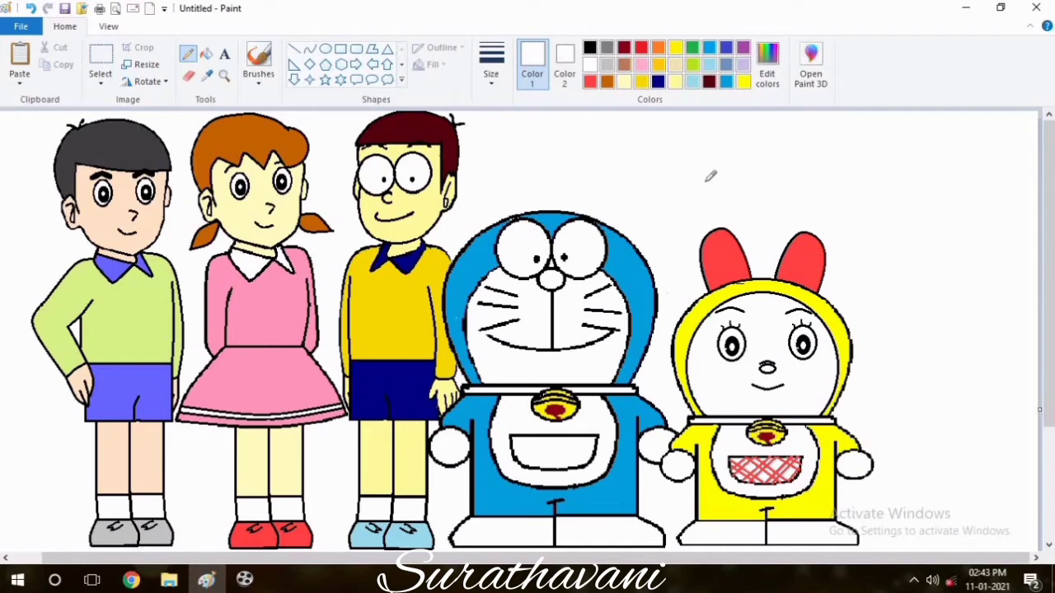
# Select the whole group of characters and shift it left to make room beside the yellow character
pyautogui.moveTo(303, 558); pyautogui.dragTo(264, 558)
pyautogui.click(102, 59)
pyautogui.moveTo(48, 546)
pyautogui.mouseDown()
pyautogui.moveTo(639, 52)
pyautogui.moveTo(950, 27)
pyautogui.mouseUp()
pyautogui.moveTo(786, 243)
pyautogui.mouseDown()
pyautogui.moveTo(717, 242)
pyautogui.moveTo(730, 240)
pyautogui.mouseUp()
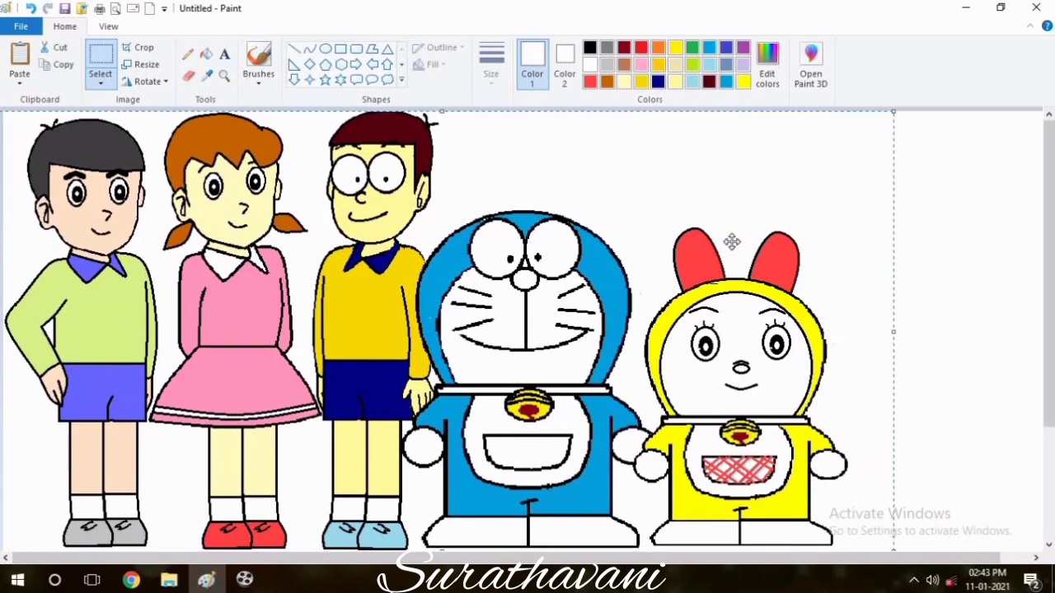
pyautogui.click(1015, 258)
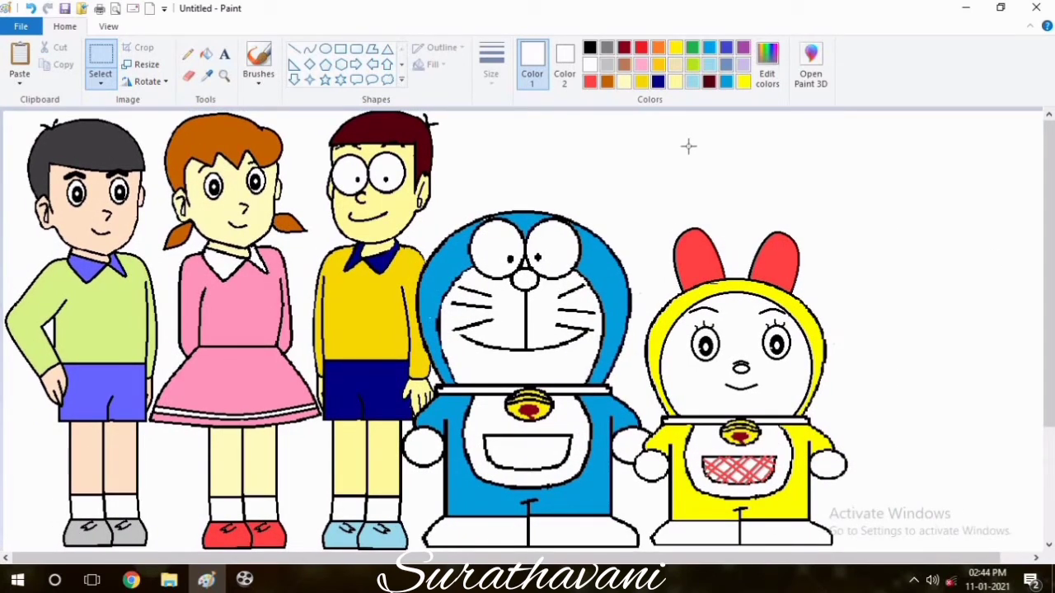
# Draw a new character's hair in straight black lines with a jagged front edge and a sideburn, replacing its outer line with a slanted one
pyautogui.click(590, 48)
pyautogui.click(294, 48)
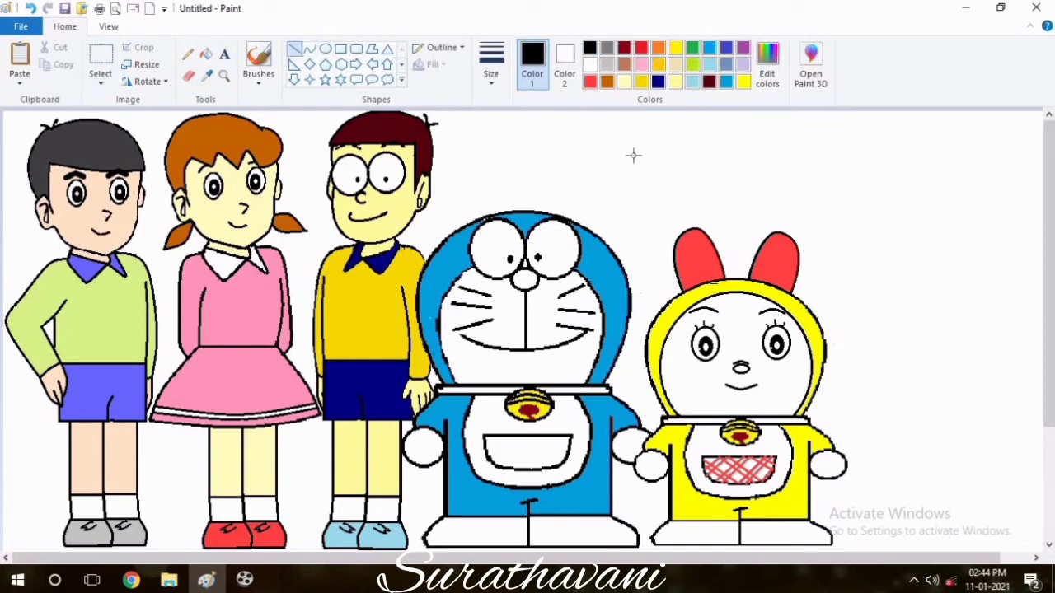
pyautogui.press('Return')
pyautogui.moveTo(938, 202); pyautogui.dragTo(849, 190)
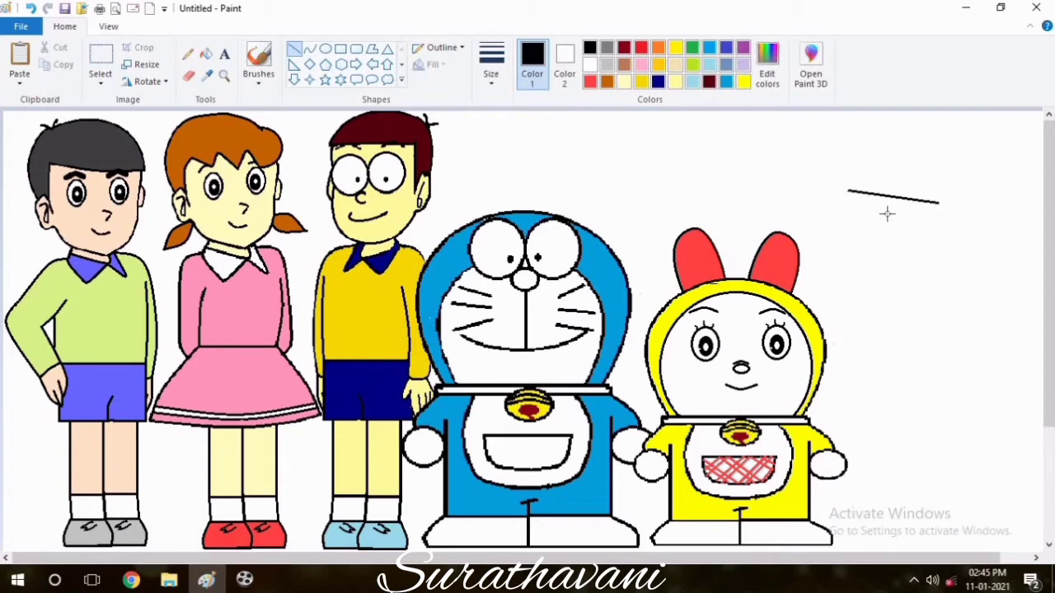
pyautogui.hotkey('ctrl', 'z')
pyautogui.moveTo(933, 197)
pyautogui.mouseDown()
pyautogui.moveTo(854, 194)
pyautogui.moveTo(852, 177)
pyautogui.moveTo(863, 166)
pyautogui.moveTo(959, 177)
pyautogui.moveTo(958, 220)
pyautogui.moveTo(937, 219)
pyautogui.moveTo(936, 236)
pyautogui.mouseUp()
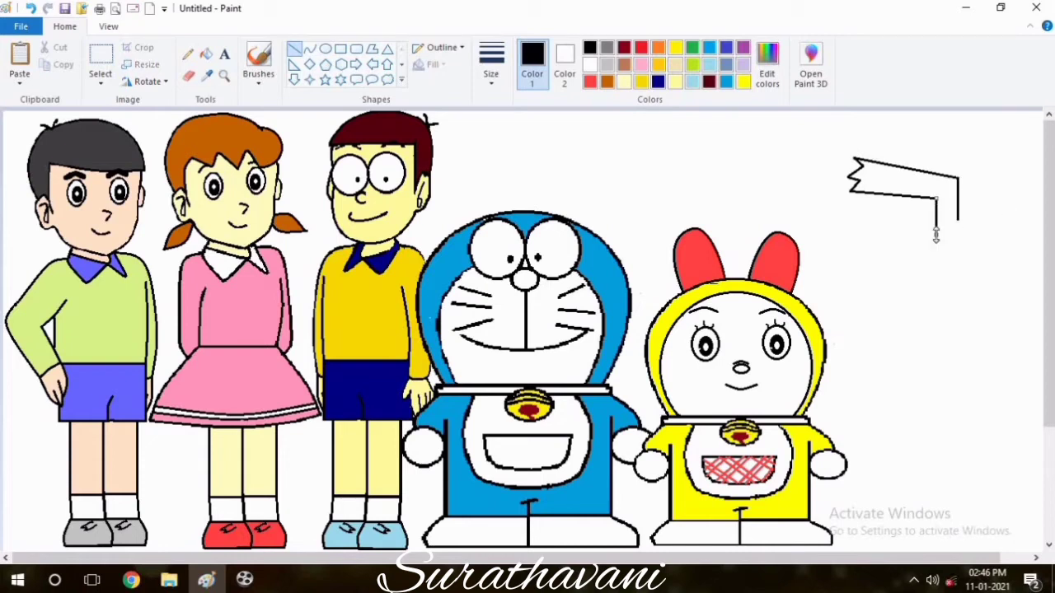
pyautogui.click(188, 75)
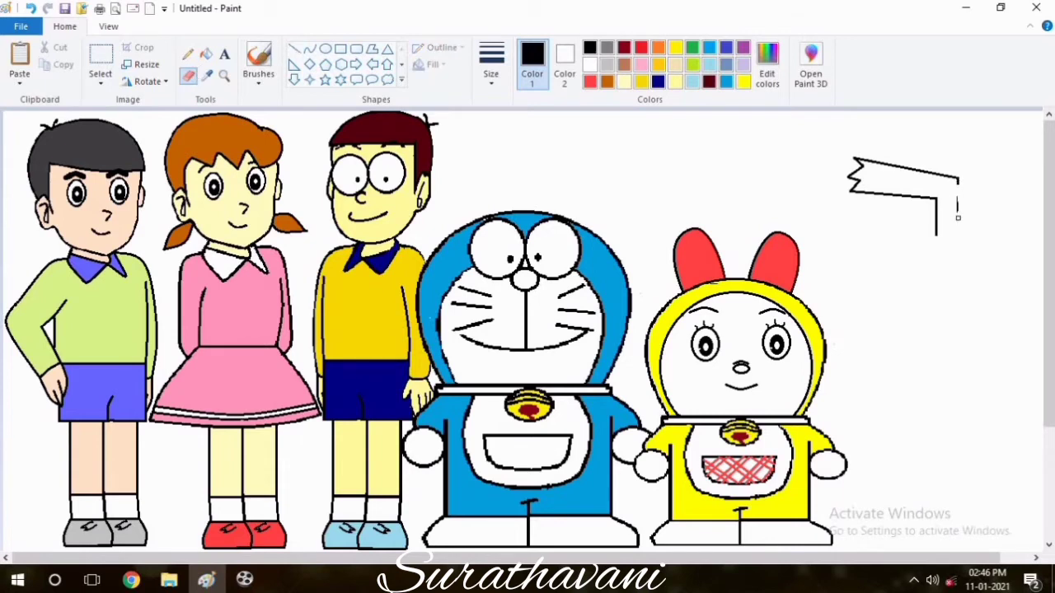
pyautogui.click(294, 48)
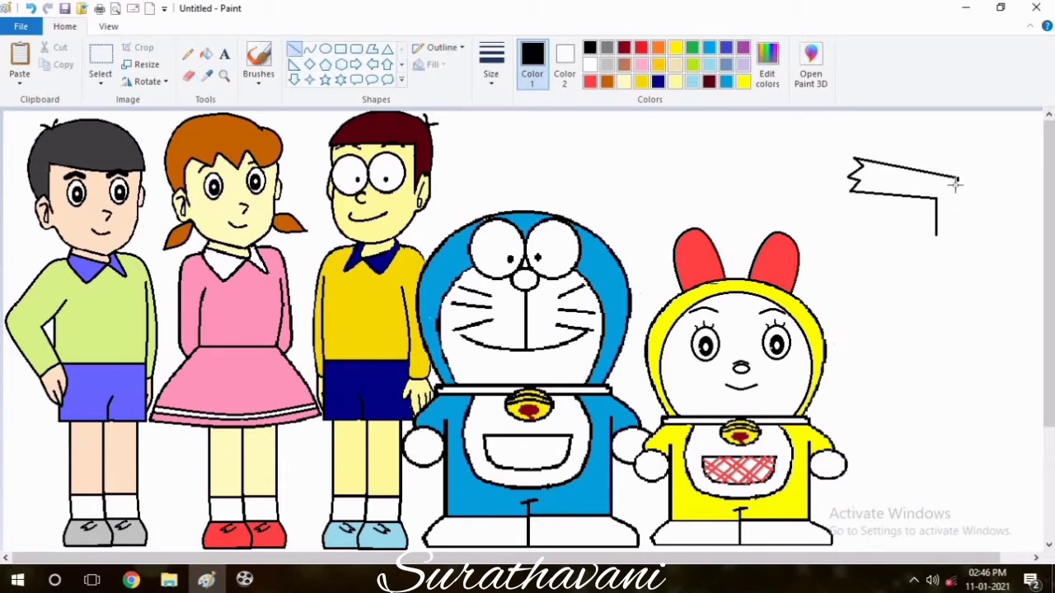
pyautogui.moveTo(957, 176); pyautogui.dragTo(955, 223)
# Pencil an oval ear with an inner curl at the lower end of the sideburn
pyautogui.click(188, 54)
pyautogui.click(491, 64)
pyautogui.click(528, 141)
pyautogui.moveTo(936, 234)
pyautogui.mouseDown()
pyautogui.moveTo(960, 221)
pyautogui.moveTo(947, 243)
pyautogui.mouseUp()
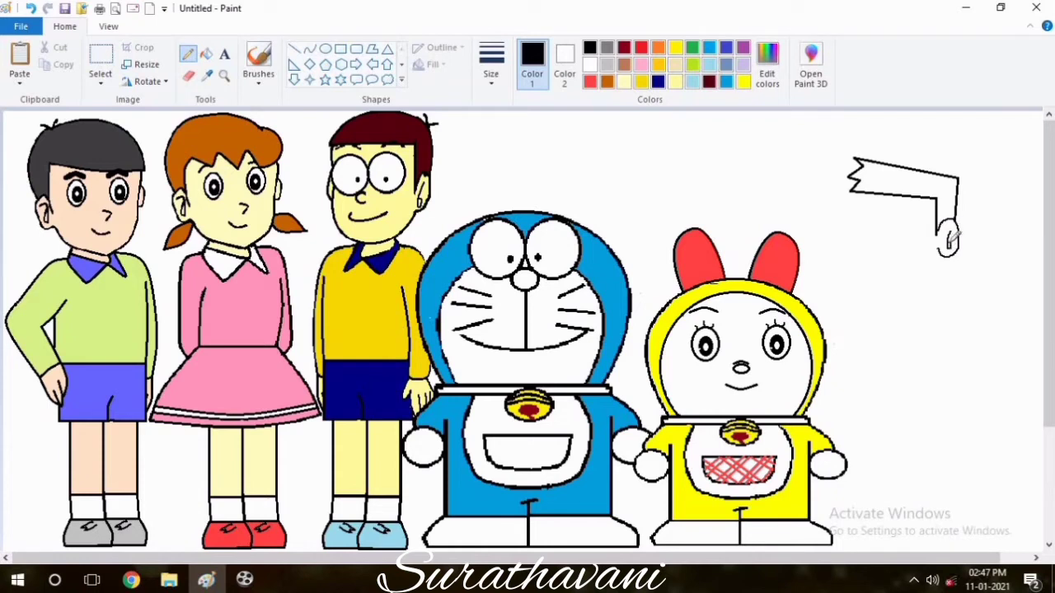
# Draw two small curved black eyebrows along the lower edge of the new character's fringe
pyautogui.click(310, 51)
pyautogui.moveTo(867, 196); pyautogui.dragTo(916, 192)
pyautogui.click(911, 198)
pyautogui.hotkey('ctrl', 'z')
pyautogui.click(877, 192)
pyautogui.click(878, 190)
pyautogui.click(911, 196)
# Draw an oval eye with a small pupil under the fringe, then place a horizontally flipped copy right beside it
pyautogui.click(325, 48)
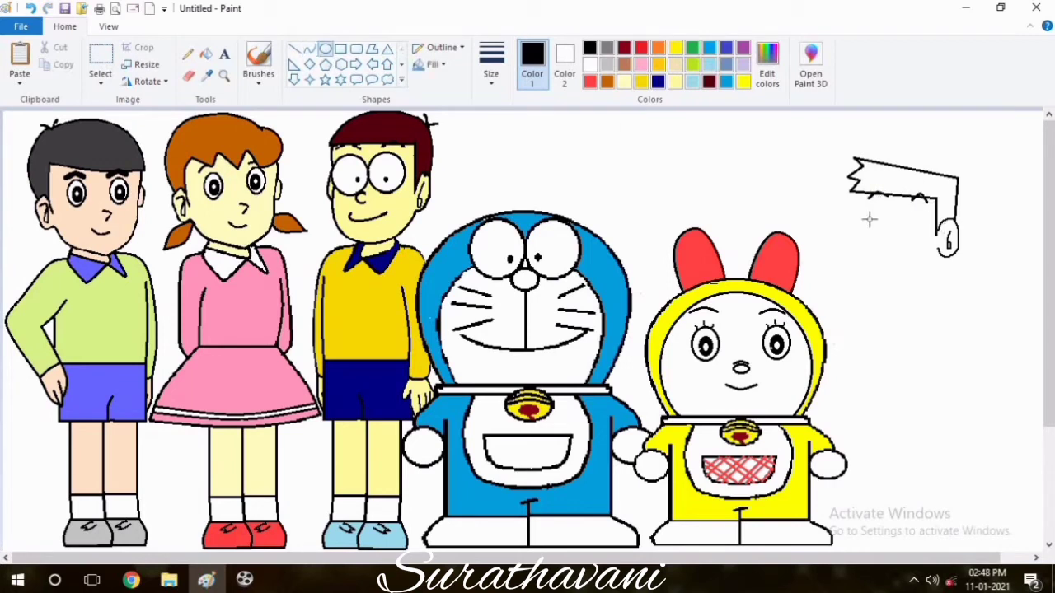
pyautogui.moveTo(868, 206); pyautogui.dragTo(897, 240)
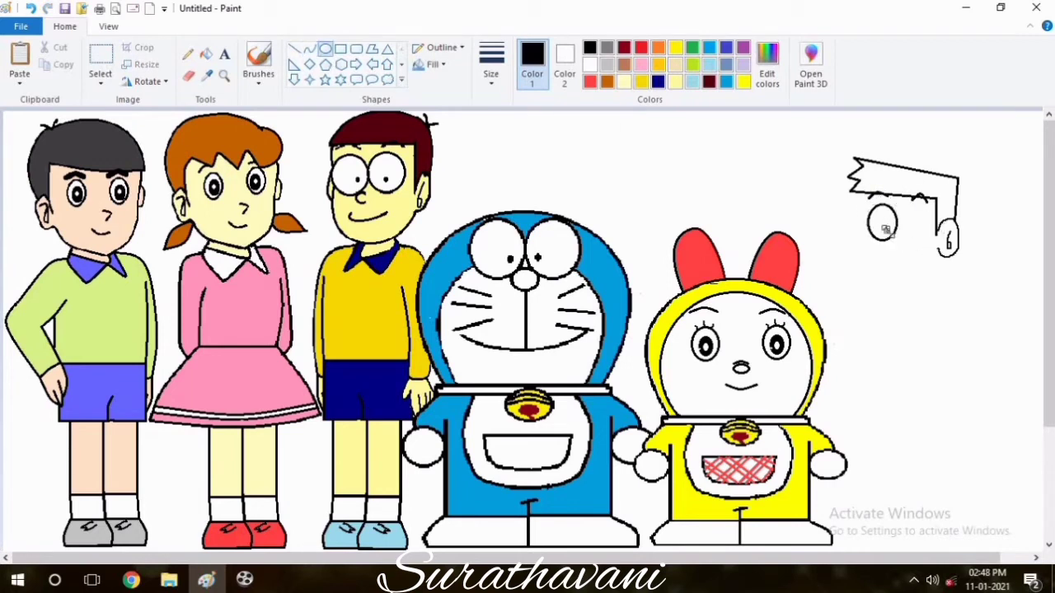
pyautogui.click(100, 59)
pyautogui.moveTo(862, 201); pyautogui.dragTo(904, 251)
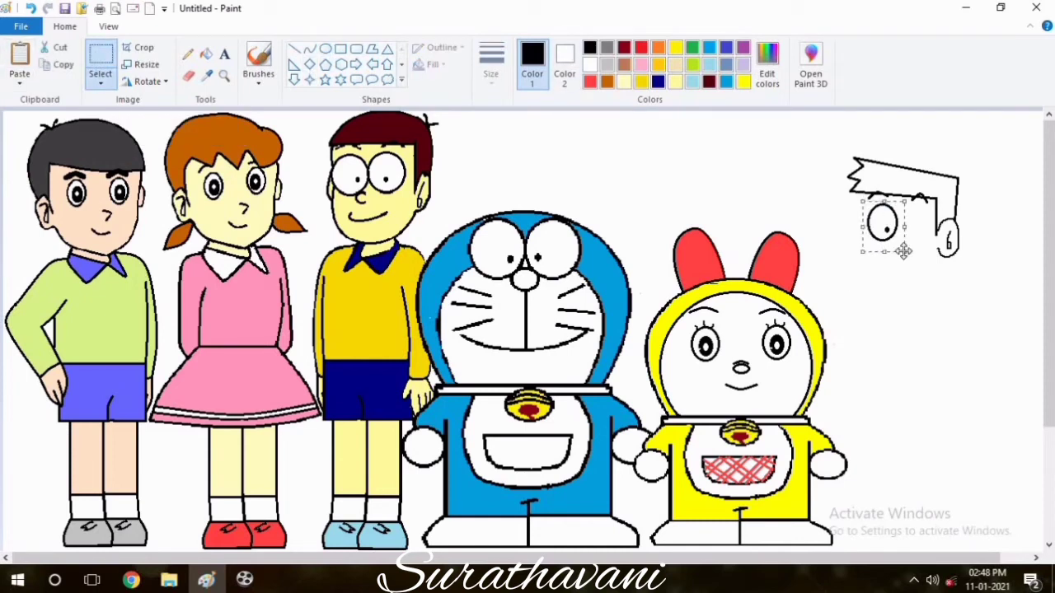
pyautogui.hotkey('ctrl', 'c')
pyautogui.hotkey('ctrl', 'v')
pyautogui.click(149, 81)
pyautogui.click(146, 169)
pyautogui.moveTo(35, 137); pyautogui.dragTo(919, 225)
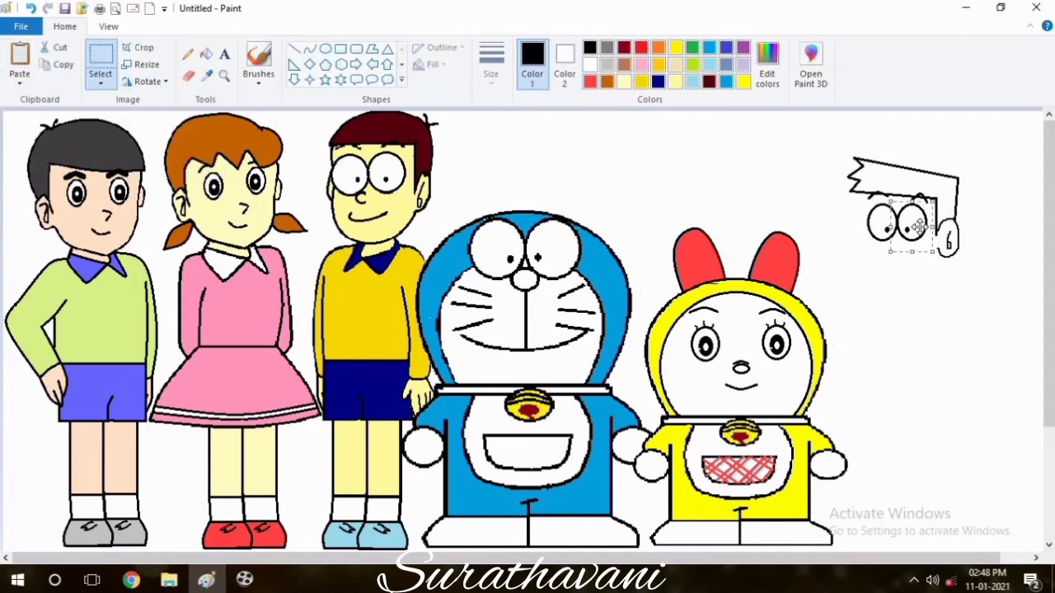
# Draw a small nose between the eyes and a wide curved smile, shrunk, flipped horizontally and placed below the nose
pyautogui.click(309, 49)
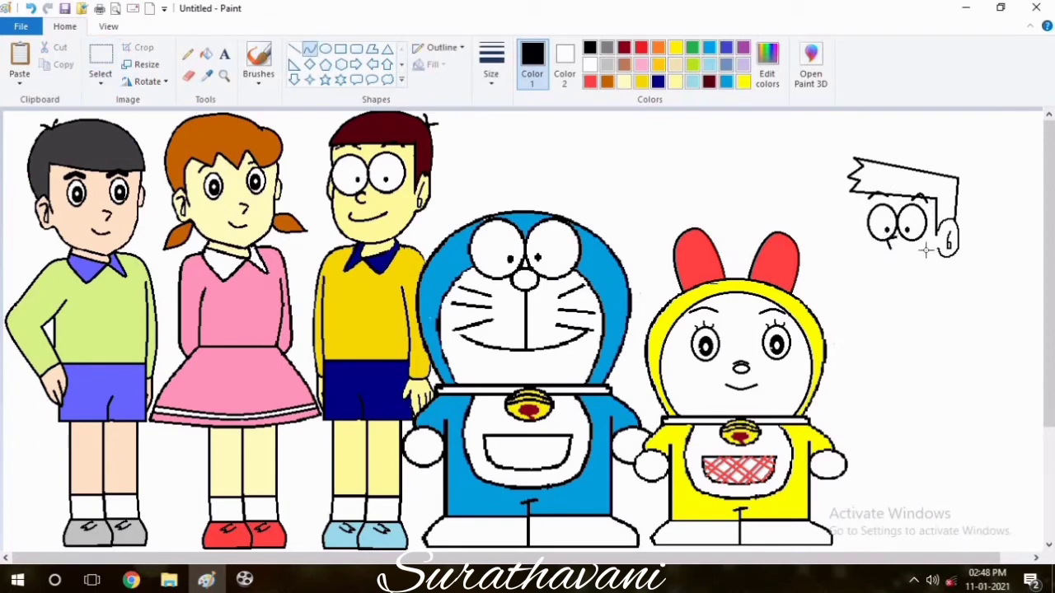
pyautogui.moveTo(829, 337)
pyautogui.mouseDown()
pyautogui.moveTo(976, 338)
pyautogui.moveTo(953, 386)
pyautogui.mouseUp()
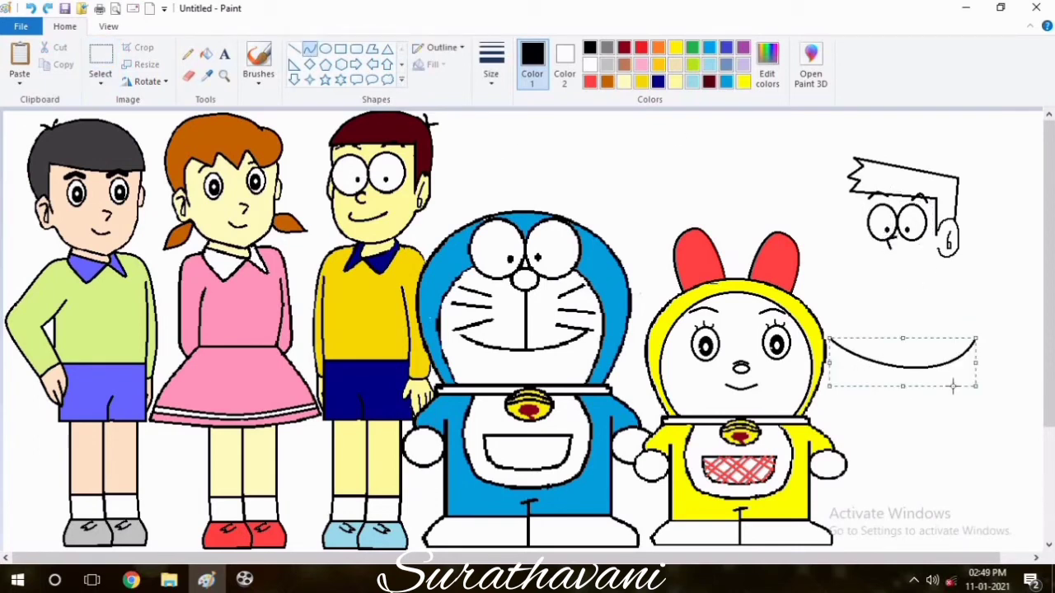
pyautogui.moveTo(887, 364)
pyautogui.mouseDown()
pyautogui.moveTo(864, 306)
pyautogui.moveTo(842, 300)
pyautogui.mouseUp()
pyautogui.moveTo(900, 328); pyautogui.dragTo(908, 258)
pyautogui.click(162, 84)
pyautogui.click(190, 168)
pyautogui.click(939, 308)
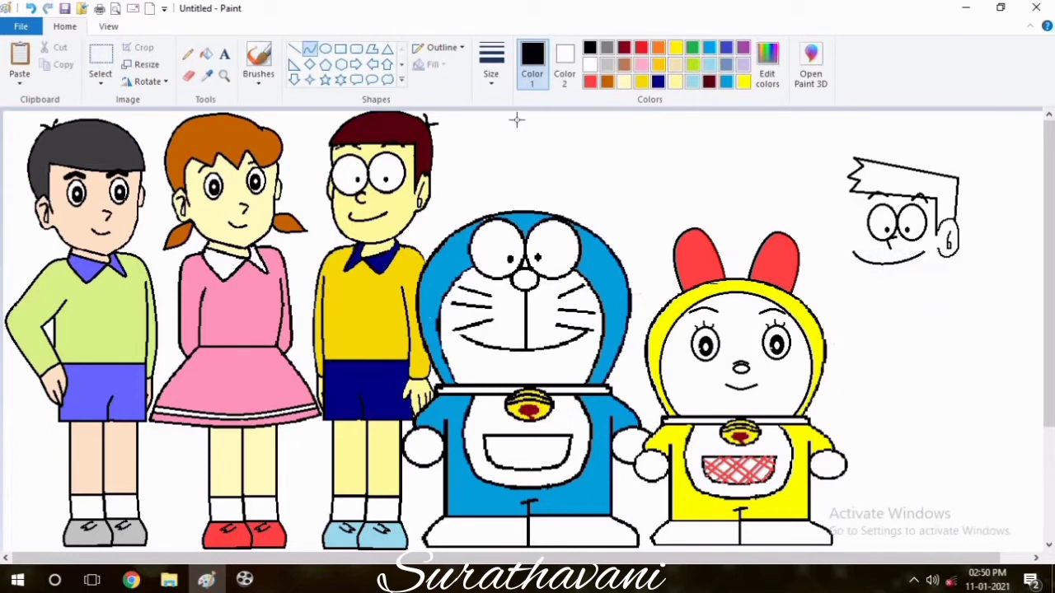
# Draw a short line from the smile's left end up toward the eye and a curve continuing up to the fringe
pyautogui.click(296, 52)
pyautogui.click(295, 50)
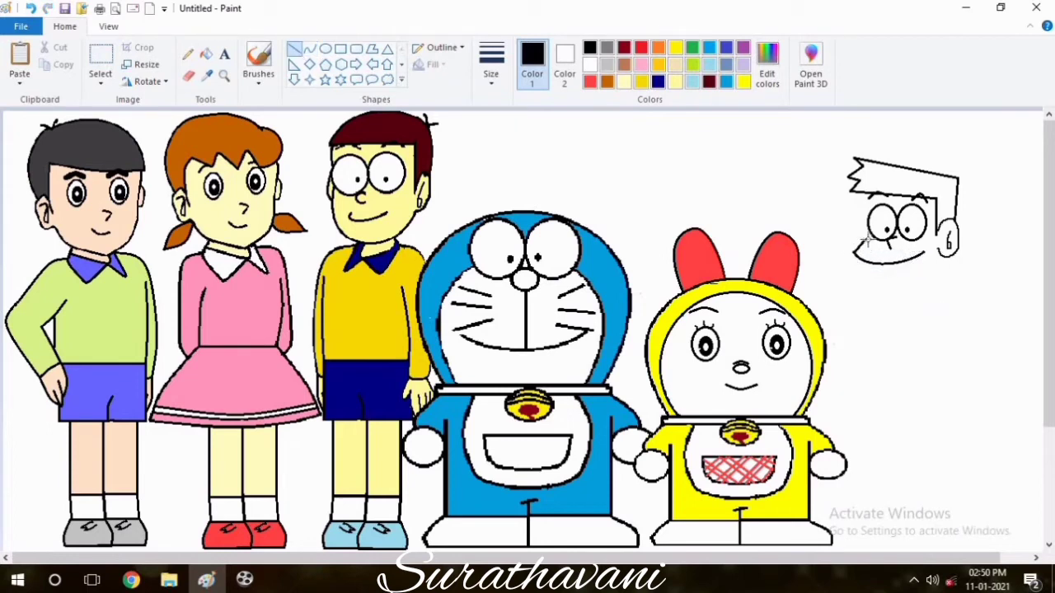
pyautogui.click(309, 49)
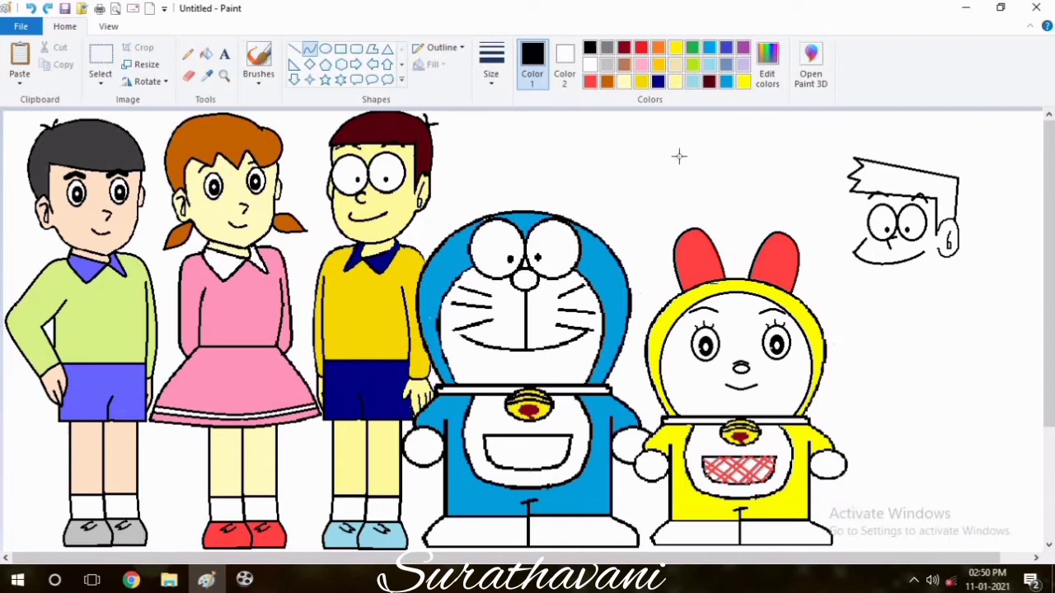
pyautogui.moveTo(857, 247); pyautogui.dragTo(860, 188)
pyautogui.click(859, 217)
pyautogui.moveTo(872, 262); pyautogui.dragTo(942, 252)
pyautogui.click(913, 282)
pyautogui.hotkey('ctrl', 'z')
# Draw a curved chin beneath the smile and extend the jawline up to the ear
pyautogui.moveTo(827, 330)
pyautogui.mouseDown()
pyautogui.moveTo(971, 330)
pyautogui.moveTo(901, 283)
pyautogui.mouseUp()
pyautogui.click(939, 368)
pyautogui.moveTo(802, 279); pyautogui.dragTo(939, 275)
pyautogui.click(995, 296)
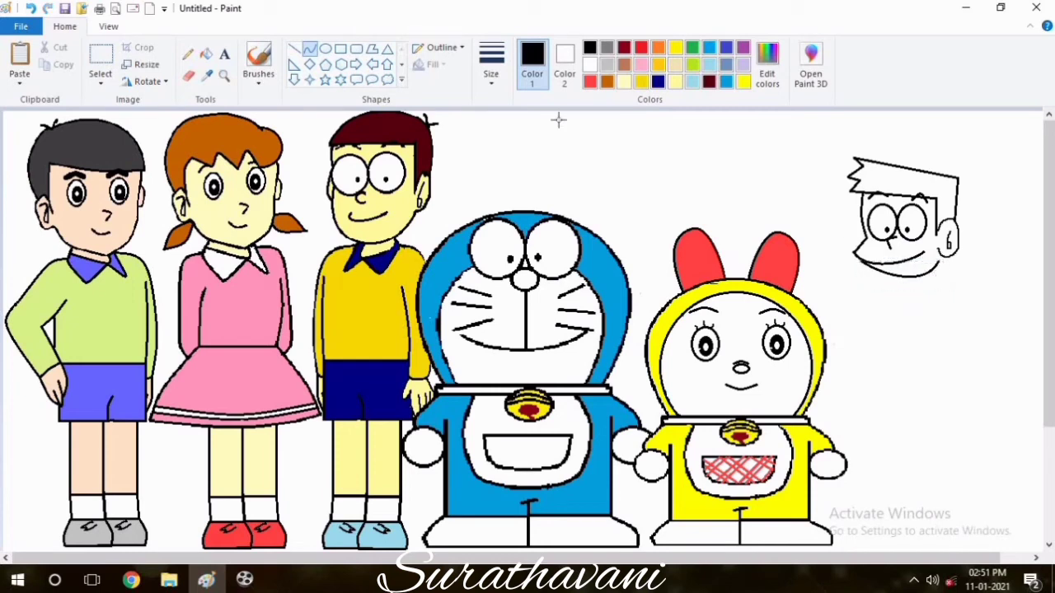
pyautogui.click(188, 54)
pyautogui.click(491, 66)
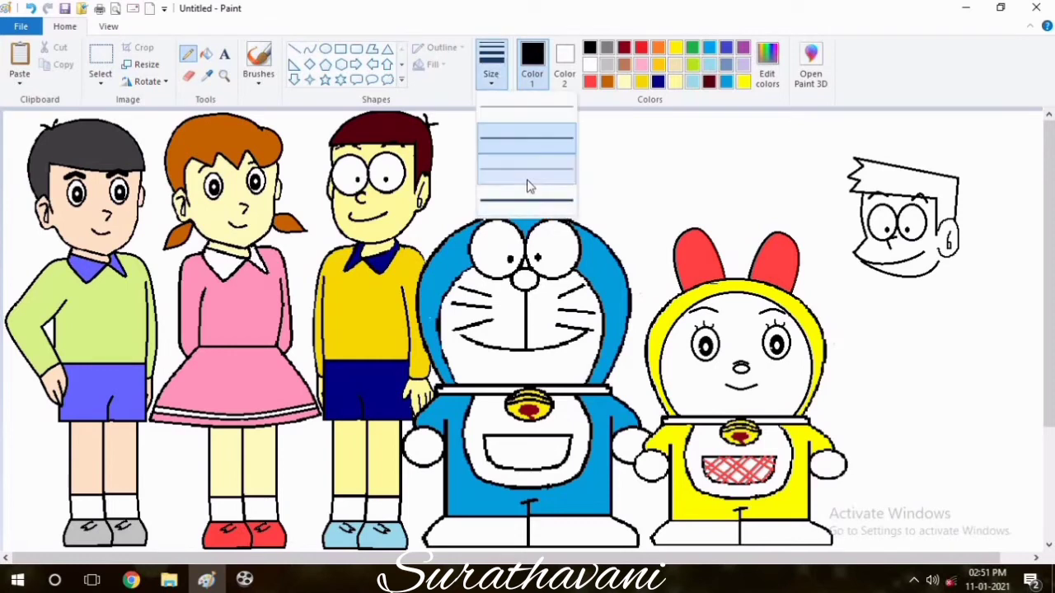
pyautogui.click(528, 184)
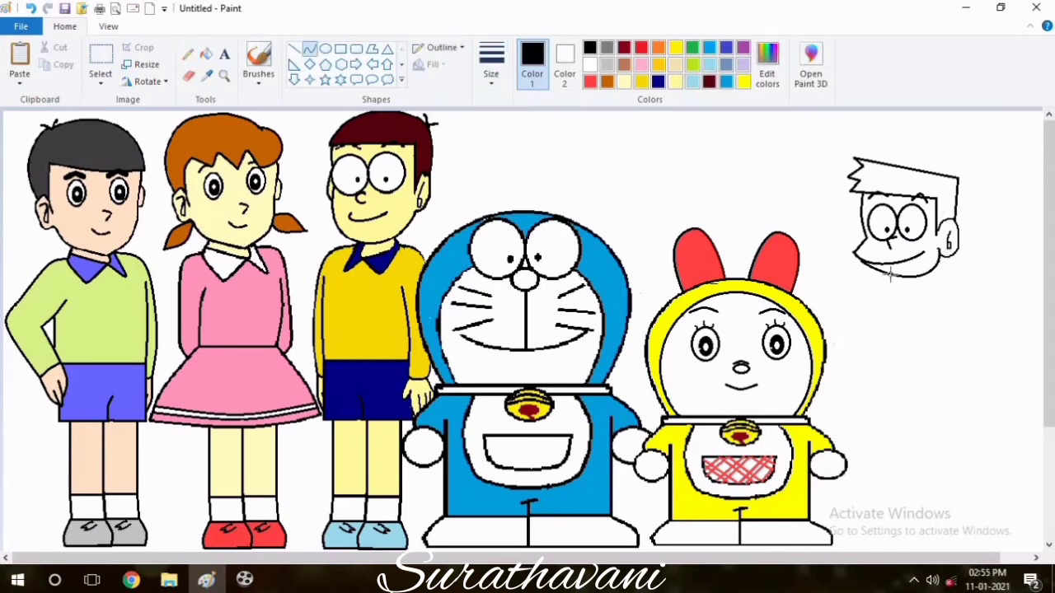
# Copy the body of the boy in the yellow sweater with a free-form selection and position it under the new head
pyautogui.click(100, 83)
pyautogui.click(105, 134)
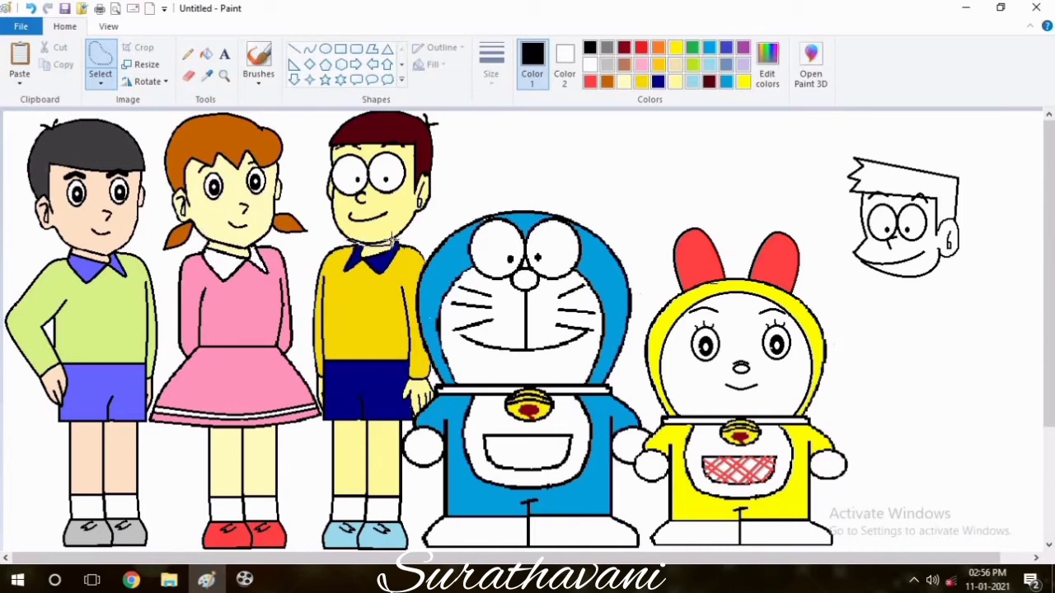
pyautogui.moveTo(392, 239)
pyautogui.mouseDown()
pyautogui.moveTo(418, 270)
pyautogui.moveTo(412, 321)
pyautogui.moveTo(431, 378)
pyautogui.moveTo(398, 456)
pyautogui.moveTo(411, 515)
pyautogui.moveTo(327, 576)
pyautogui.moveTo(320, 413)
pyautogui.moveTo(297, 347)
pyautogui.moveTo(311, 261)
pyautogui.moveTo(362, 234)
pyautogui.mouseUp()
pyautogui.hotkey('ctrl', 'c')
pyautogui.hotkey('ctrl', 'v')
pyautogui.moveTo(104, 344); pyautogui.dragTo(948, 418)
pyautogui.moveTo(1049, 371); pyautogui.dragTo(1049, 409)
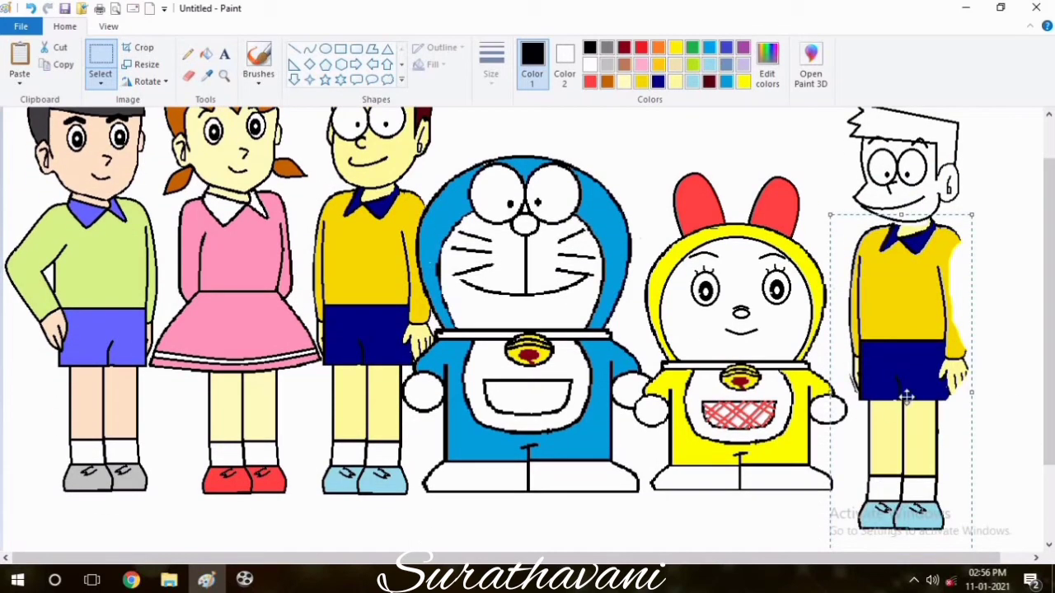
pyautogui.moveTo(906, 397); pyautogui.dragTo(904, 397)
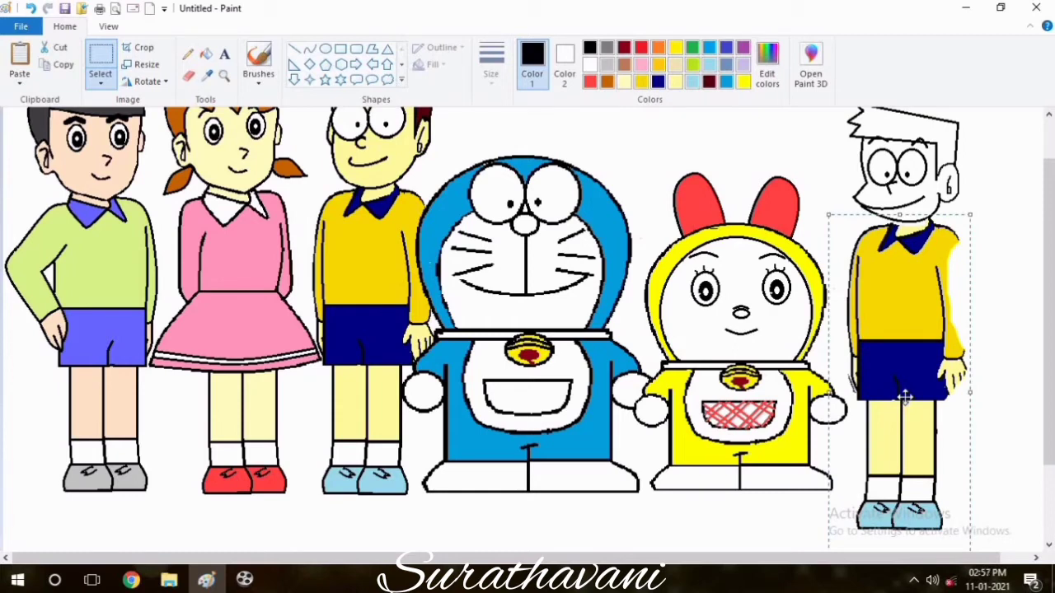
pyautogui.click(1012, 345)
# Draw a black curve to restore the missing outer sleeve edge on the copied body, from the shoulder down to the wrist
pyautogui.click(187, 53)
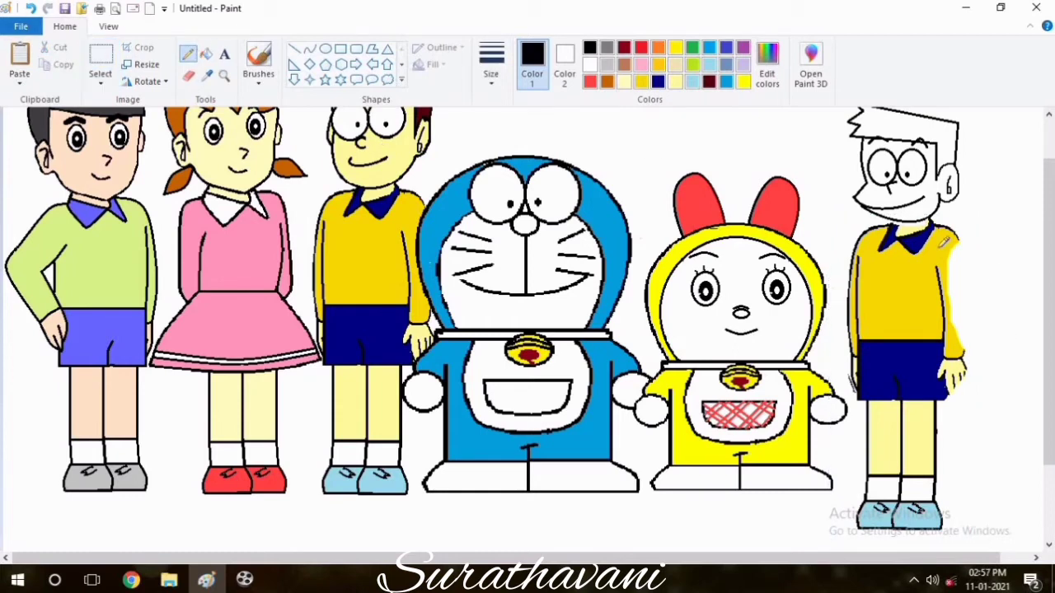
pyautogui.click(188, 75)
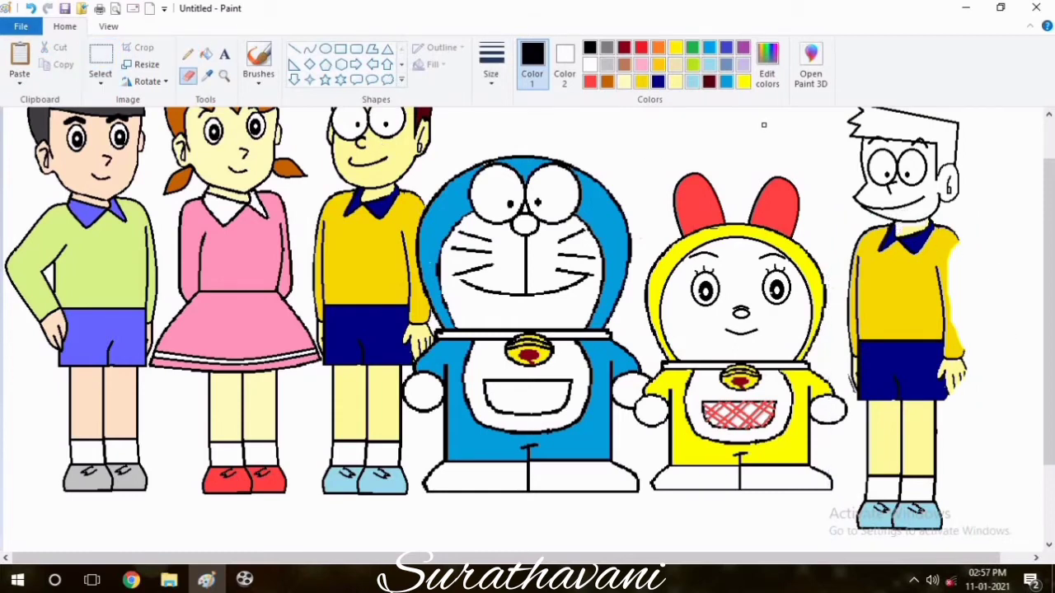
pyautogui.click(193, 54)
pyautogui.click(627, 82)
pyautogui.click(675, 83)
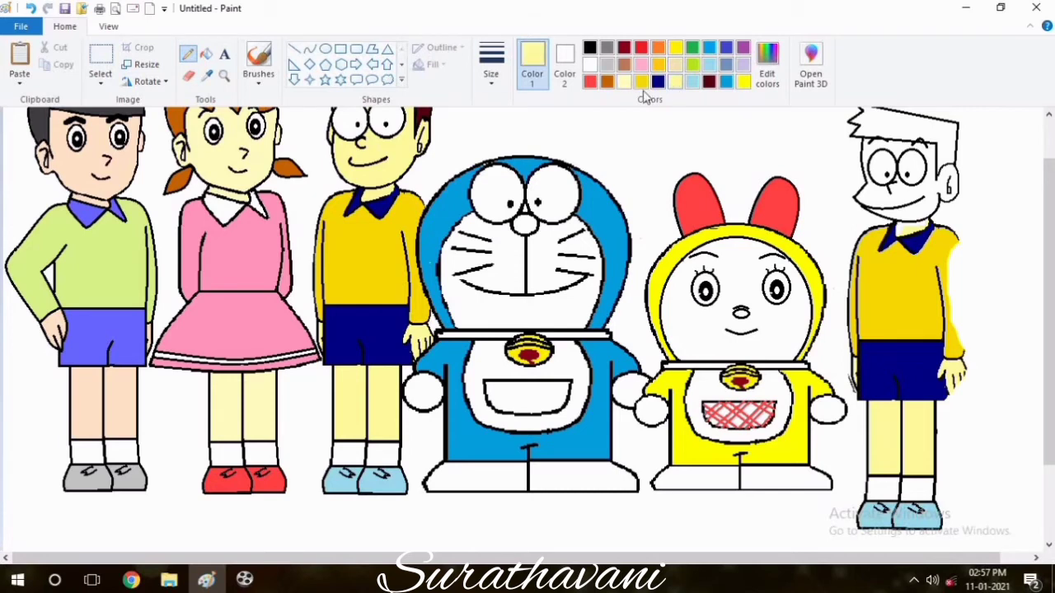
pyautogui.click(206, 55)
pyautogui.click(309, 49)
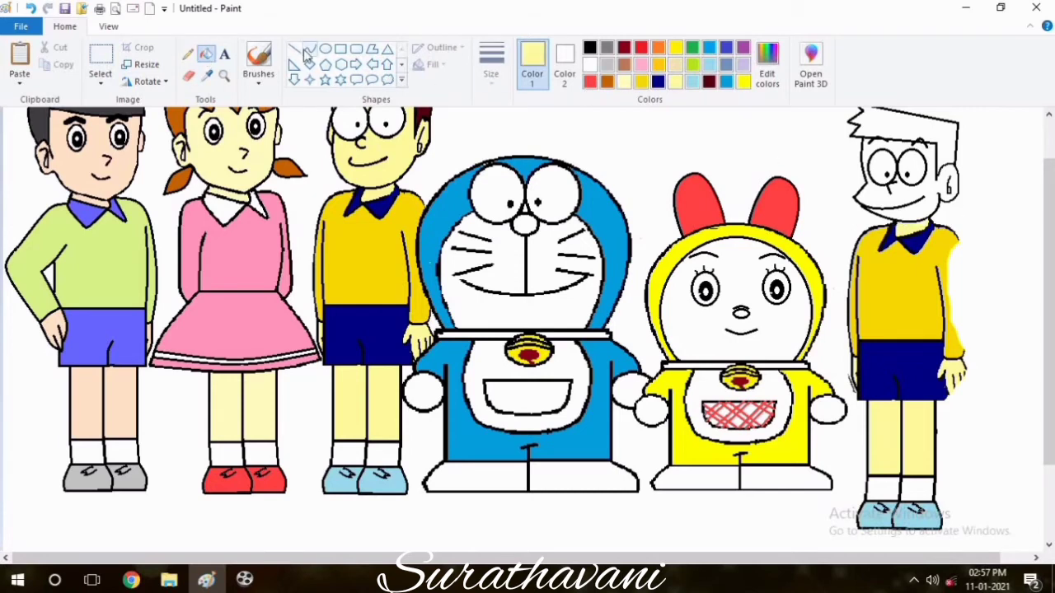
pyautogui.click(590, 48)
pyautogui.moveTo(958, 237); pyautogui.dragTo(963, 353)
pyautogui.moveTo(961, 283); pyautogui.dragTo(965, 264)
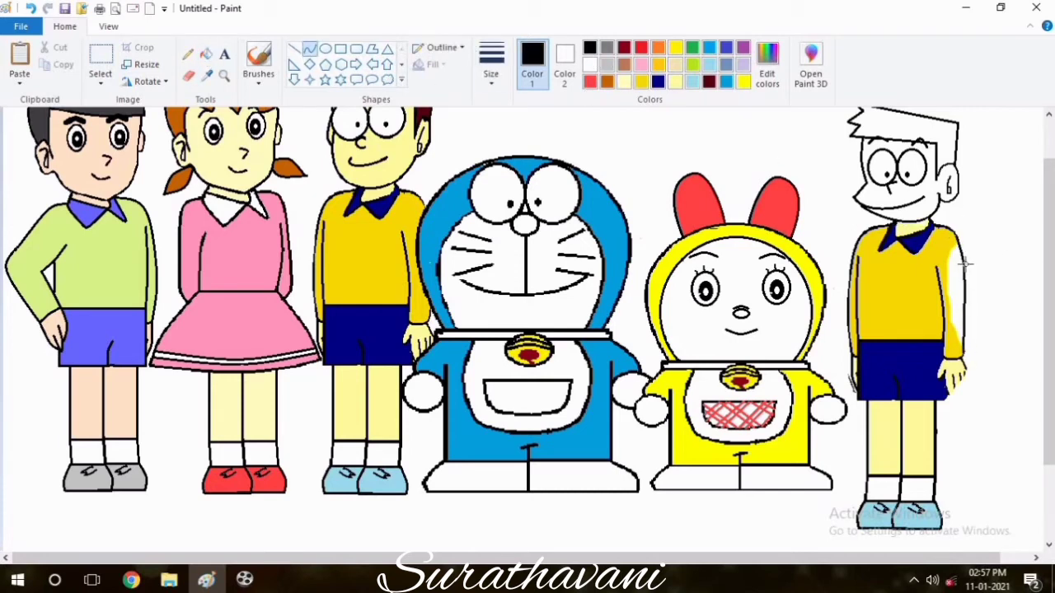
# Fill the white gap inside the restored sleeve with the sweater's golden yellow
pyautogui.click(641, 81)
pyautogui.click(206, 54)
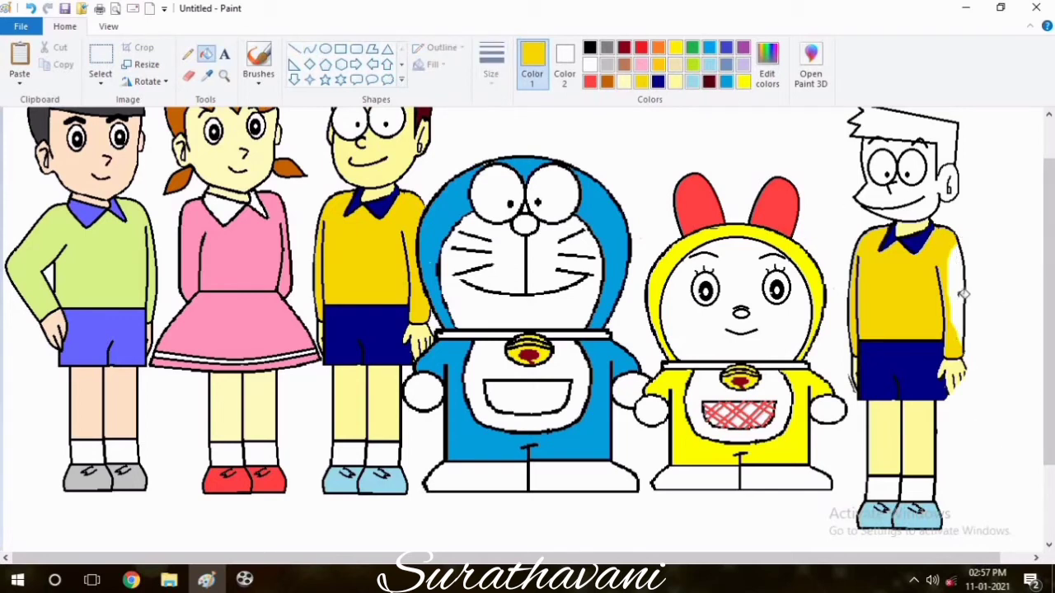
pyautogui.click(959, 291)
# Mix a dark yellow custom color (red 204, green 204, blue 0) and fill the copied body's shorts with it
pyautogui.click(692, 65)
pyautogui.click(767, 66)
pyautogui.click(566, 211)
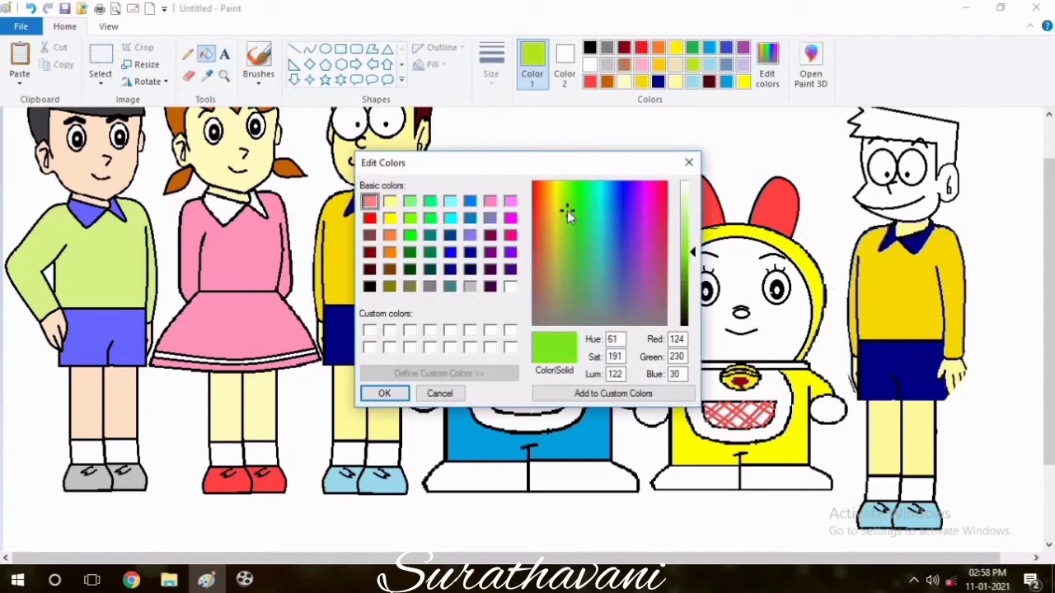
pyautogui.click(390, 219)
pyautogui.click(690, 271)
pyautogui.click(690, 272)
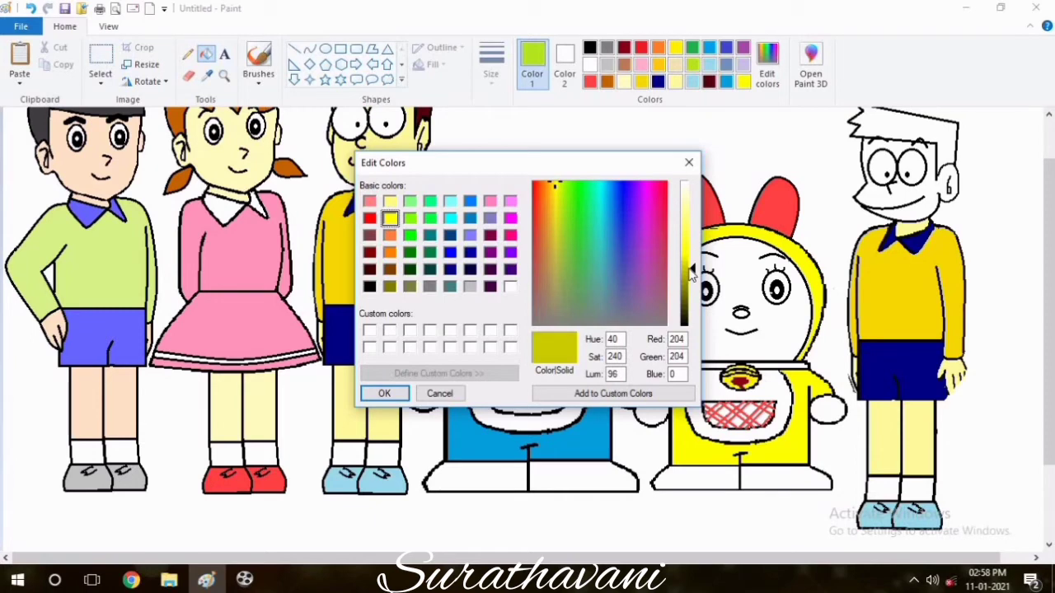
pyautogui.click(386, 393)
pyautogui.click(929, 357)
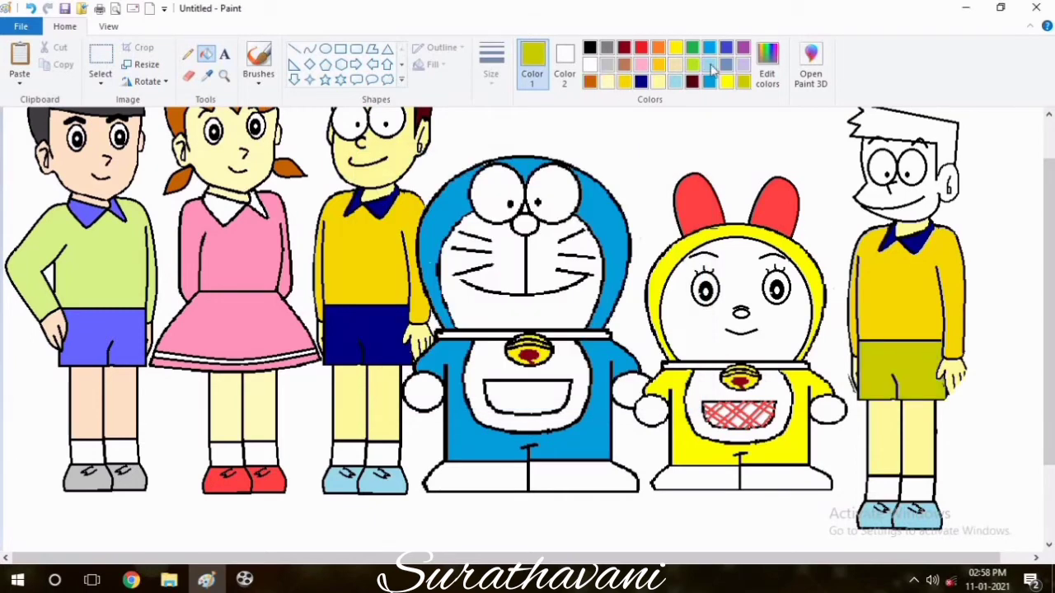
# Mix a teal custom color with hue 120 and saturation 240, and recolor the copied body's sweater with it
pyautogui.click(675, 81)
pyautogui.click(771, 75)
pyautogui.click(686, 274)
pyautogui.click(430, 236)
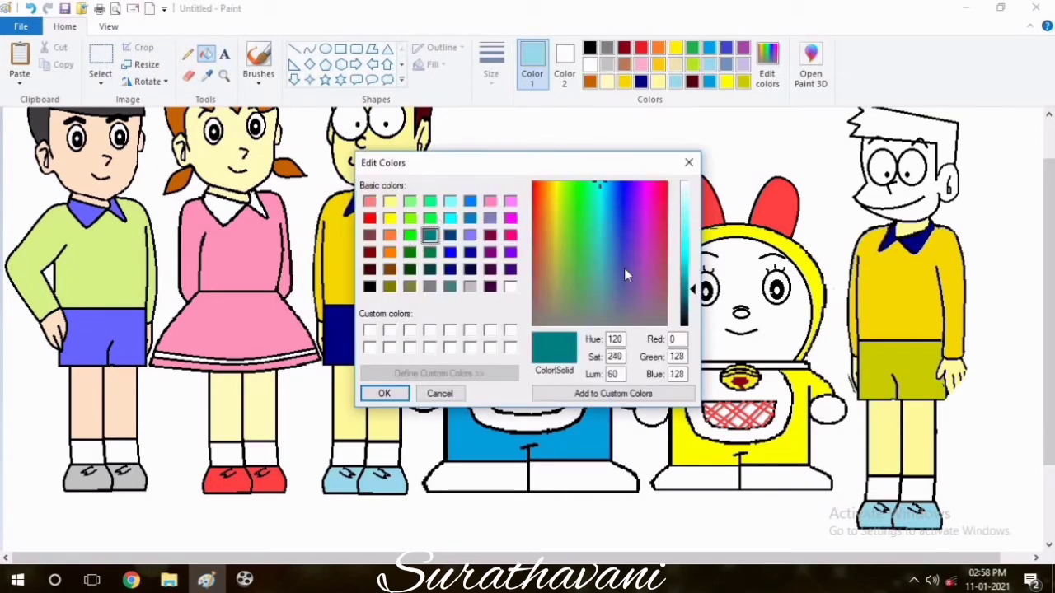
pyautogui.moveTo(691, 273); pyautogui.dragTo(693, 224)
pyautogui.click(384, 393)
pyautogui.click(873, 265)
pyautogui.click(767, 66)
pyautogui.click(384, 393)
# Choose a light green custom color and fill both of the new boy's shoes with it
pyautogui.click(709, 81)
pyautogui.click(767, 66)
pyautogui.click(410, 219)
pyautogui.click(384, 394)
pyautogui.click(889, 523)
pyautogui.click(904, 516)
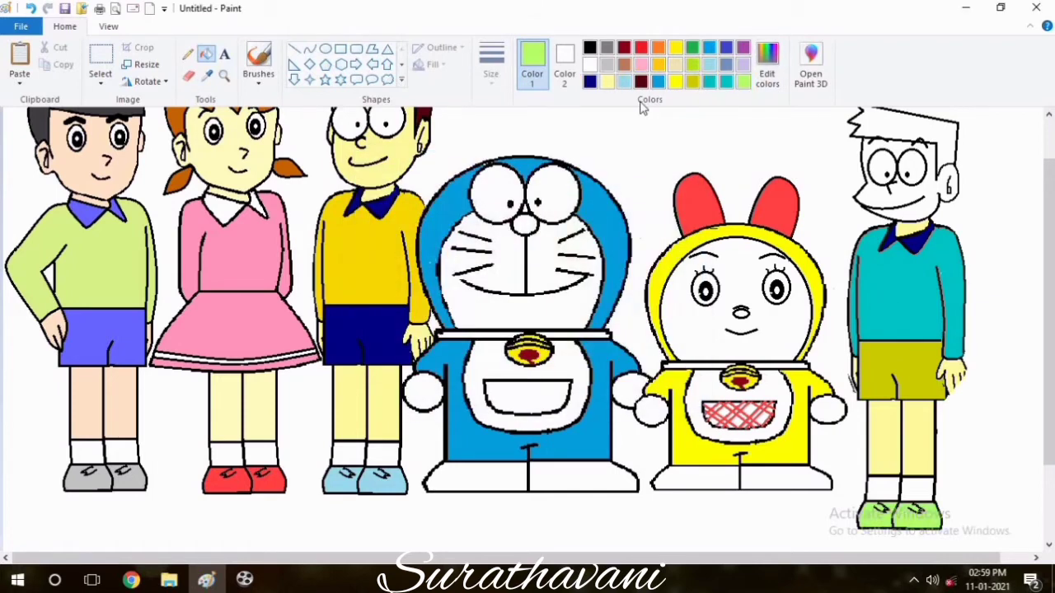
# Fill the new boy's face with a pale yellow skin tone sampled from the drawing, and his hair with dark maroon
pyautogui.click(190, 76)
pyautogui.click(206, 75)
pyautogui.click(225, 155)
pyautogui.click(206, 54)
pyautogui.click(904, 147)
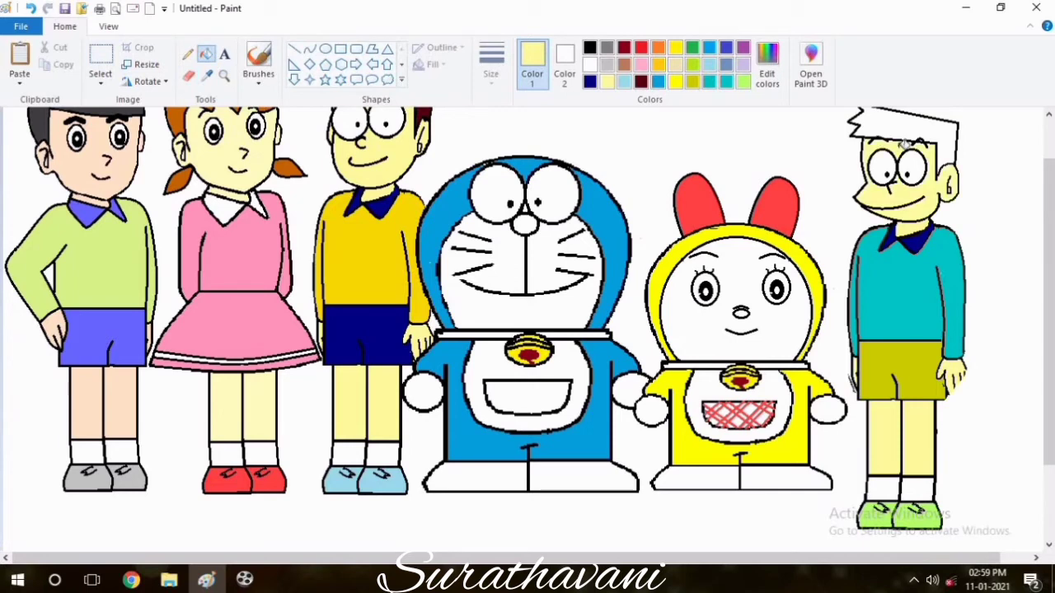
pyautogui.click(641, 80)
pyautogui.click(890, 118)
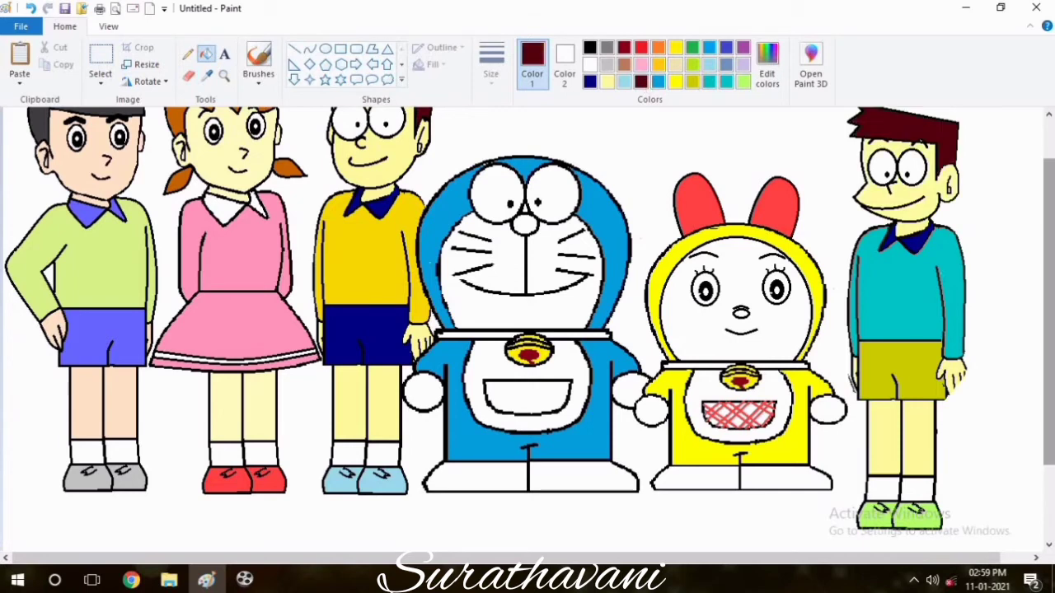
# Touch up the new boy's outline with the pencil and clear the stray marks beside his hand in white
pyautogui.click(188, 54)
pyautogui.click(592, 48)
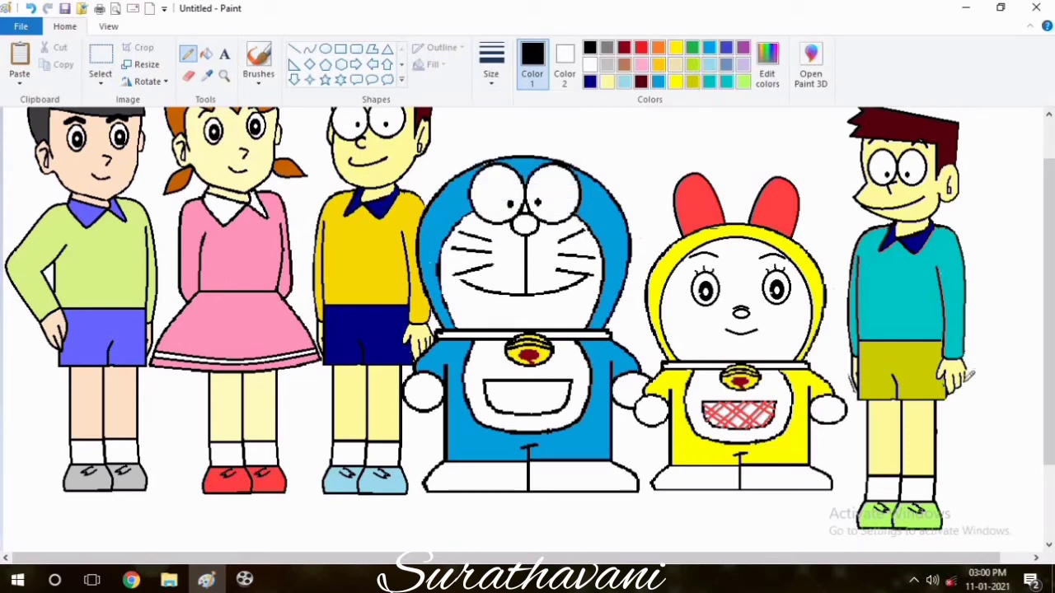
pyautogui.moveTo(1048, 272); pyautogui.dragTo(1049, 248)
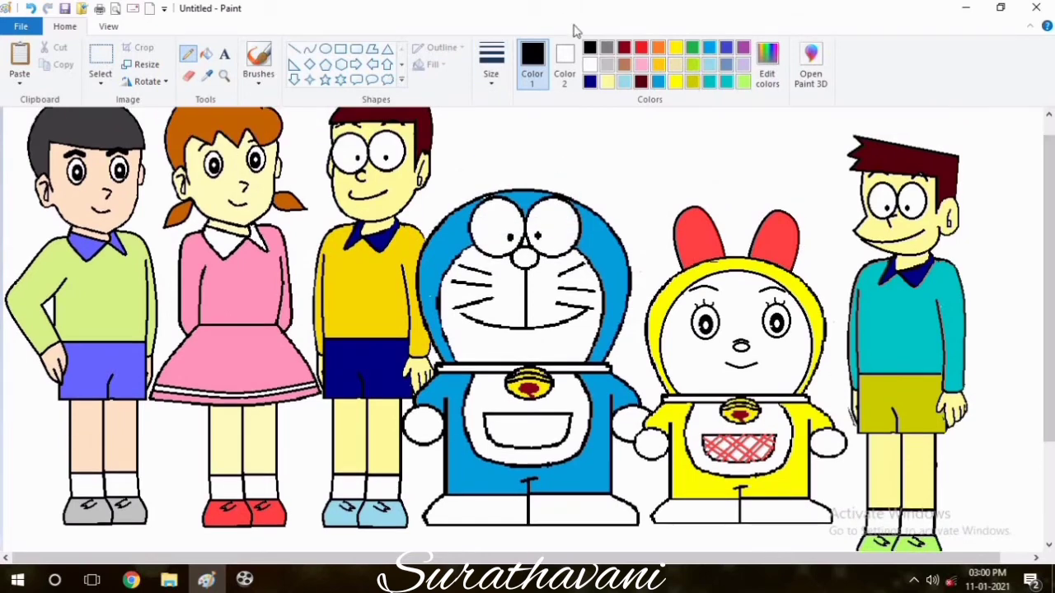
pyautogui.click(641, 80)
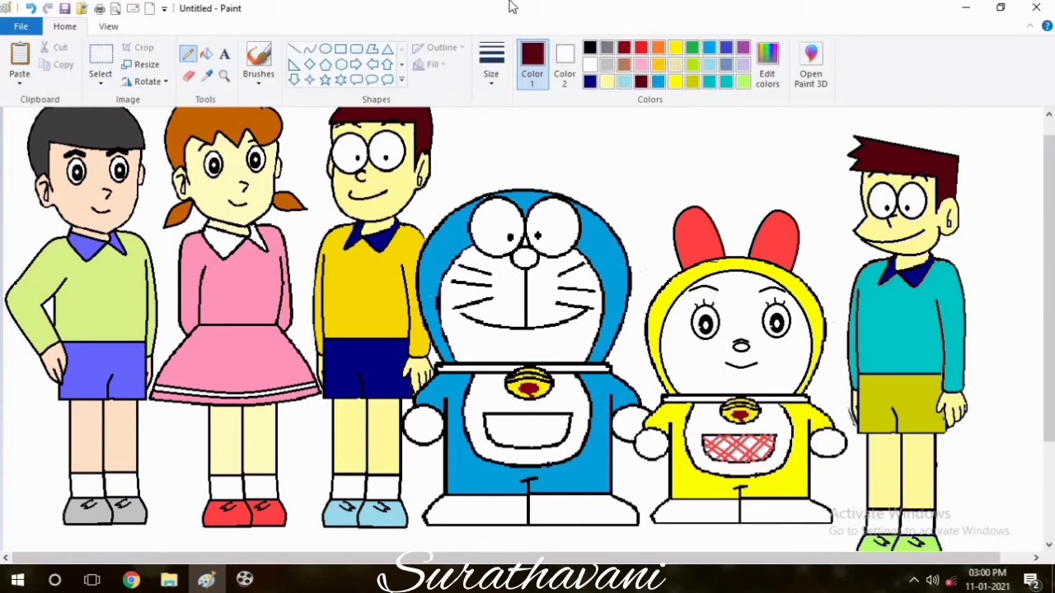
pyautogui.click(590, 64)
pyautogui.click(492, 66)
pyautogui.click(532, 209)
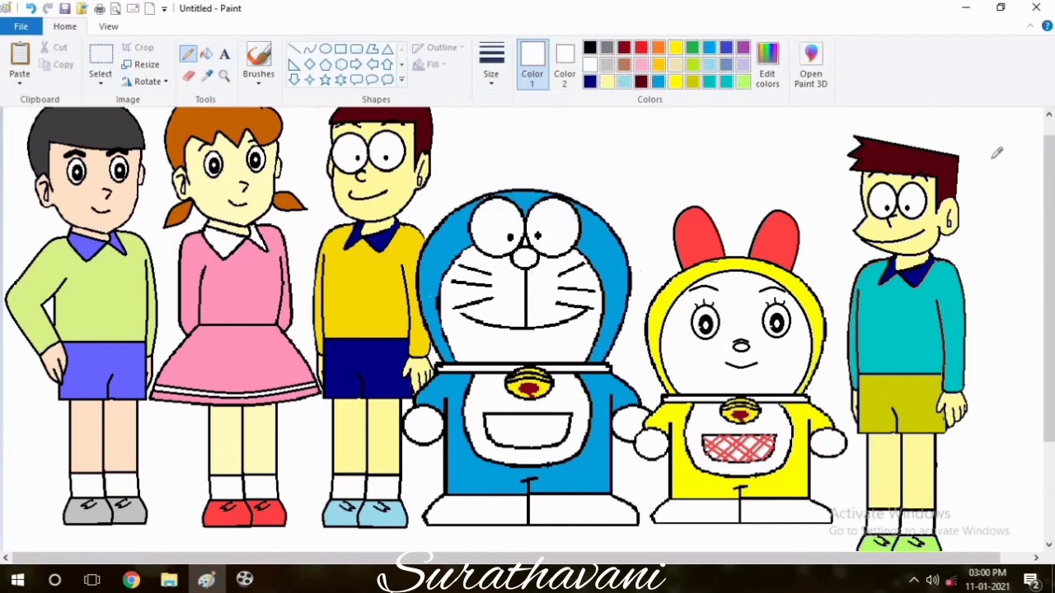
pyautogui.scroll(-1, 996, 152)
# Select the whole boy in the teal sweater with a free-form selection and move him up beside the yellow character, aligning the feet
pyautogui.click(100, 81)
pyautogui.click(131, 134)
pyautogui.moveTo(835, 270)
pyautogui.mouseDown()
pyautogui.moveTo(853, 437)
pyautogui.moveTo(1019, 107)
pyautogui.moveTo(835, 274)
pyautogui.mouseUp()
pyautogui.moveTo(1006, 386)
pyautogui.mouseDown()
pyautogui.moveTo(988, 379)
pyautogui.moveTo(985, 347)
pyautogui.mouseUp()
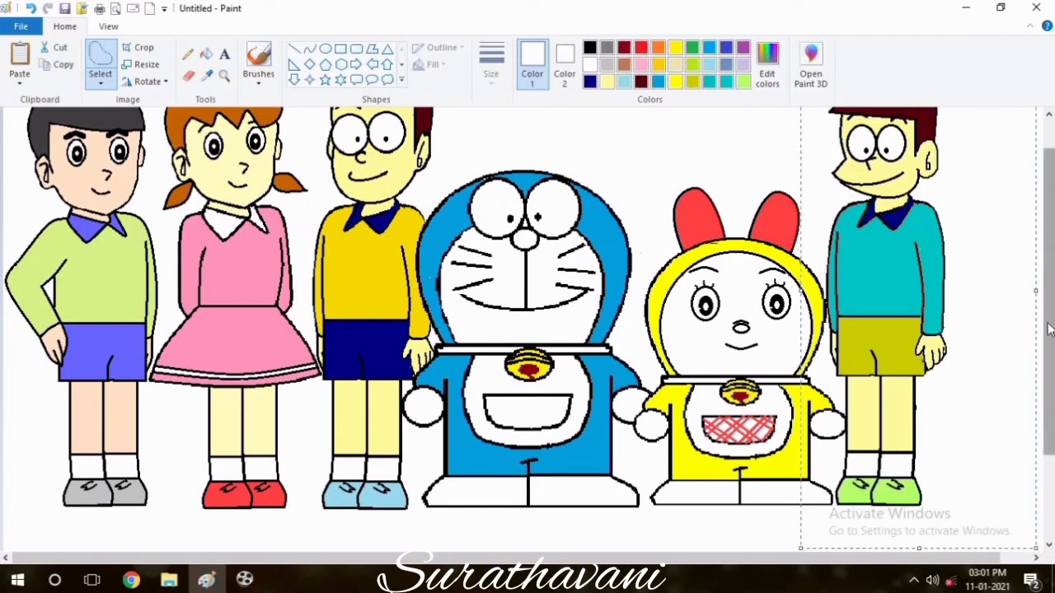
pyautogui.moveTo(1048, 330); pyautogui.dragTo(1052, 279)
pyautogui.moveTo(929, 279); pyautogui.dragTo(934, 280)
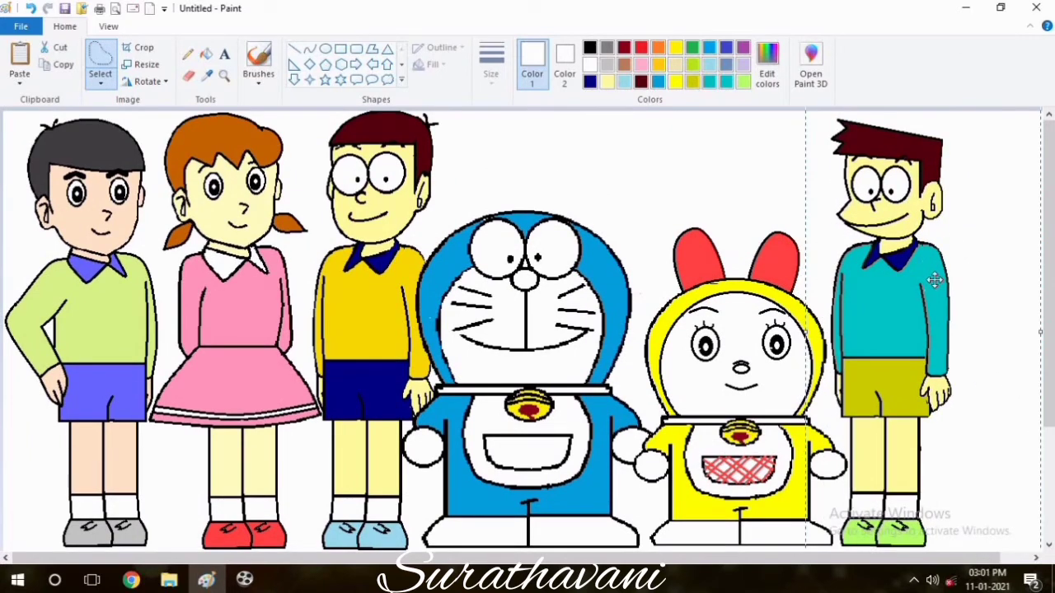
pyautogui.click(562, 145)
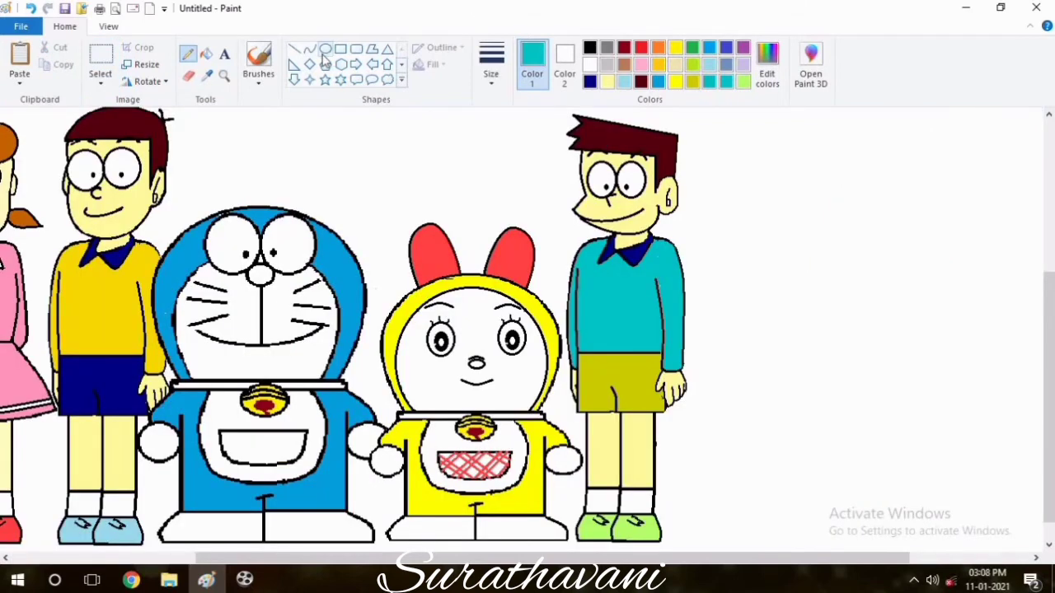
# Draw two small black oval eyes side by side in the empty area beyond the teal-sweater boy, and fill them in
pyautogui.click(326, 49)
pyautogui.click(590, 48)
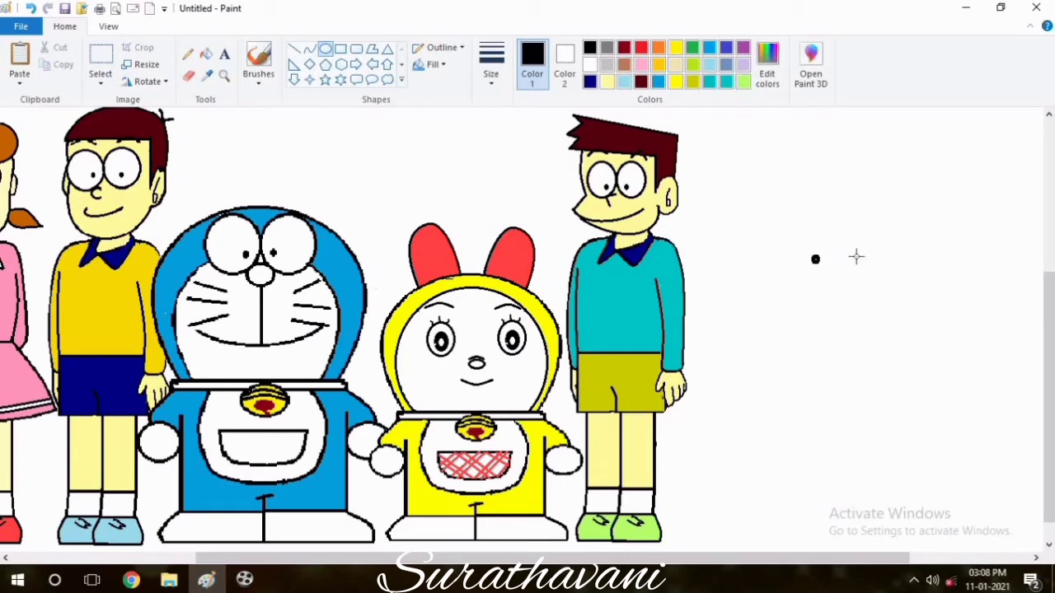
pyautogui.hotkey('ctrl', 'z')
pyautogui.click(494, 85)
pyautogui.click(527, 204)
pyautogui.moveTo(851, 256); pyautogui.dragTo(859, 263)
pyautogui.click(188, 53)
pyautogui.click(491, 66)
pyautogui.click(508, 171)
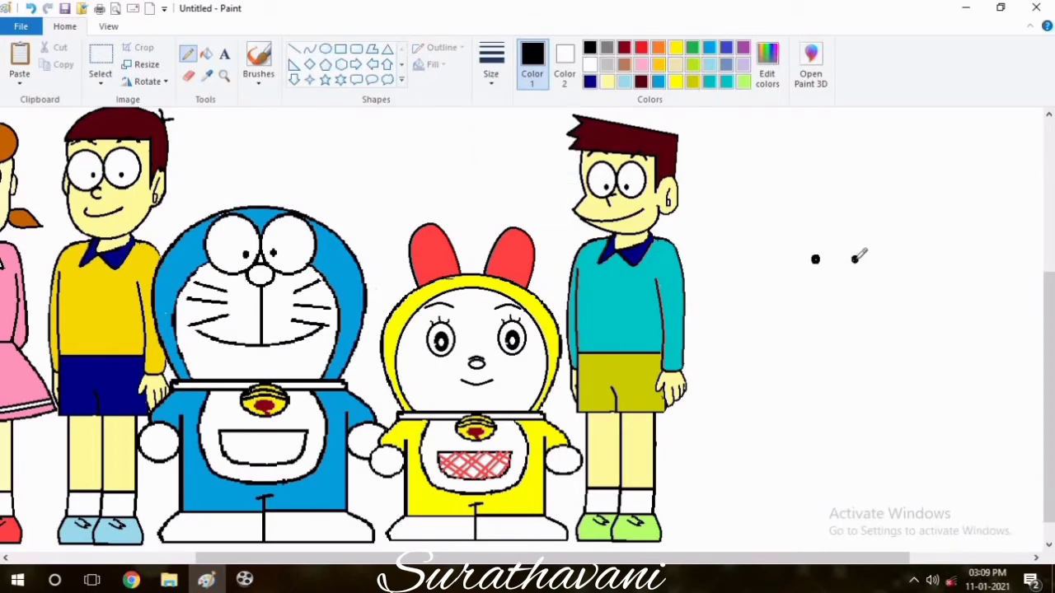
# Draw a round nose outline with a thinner line below and between the eyes, and add a tiny mark beneath it
pyautogui.click(325, 49)
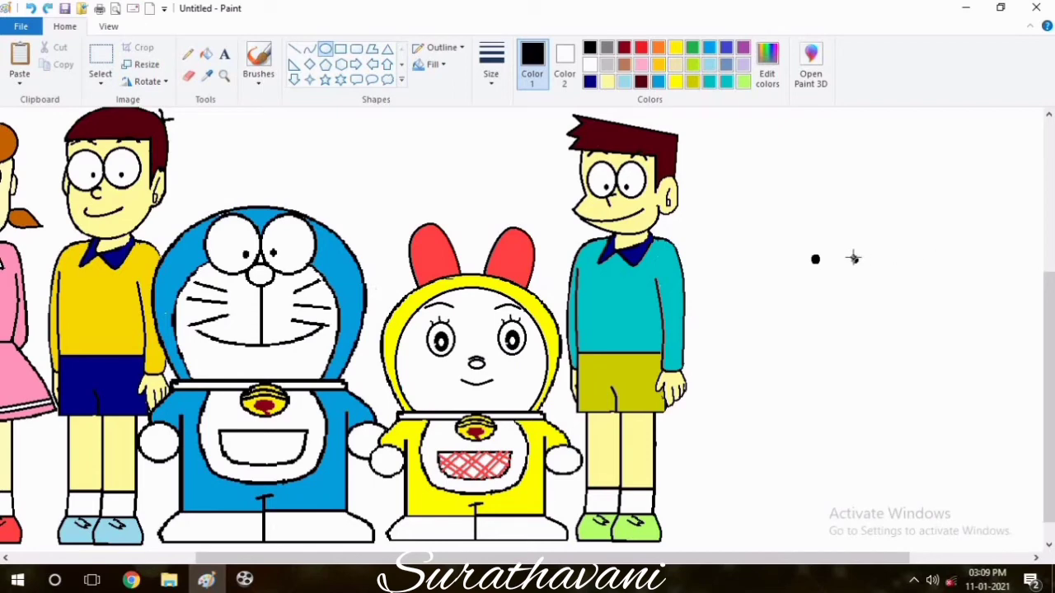
pyautogui.click(490, 66)
pyautogui.click(495, 138)
pyautogui.moveTo(818, 266); pyautogui.dragTo(847, 290)
pyautogui.click(188, 54)
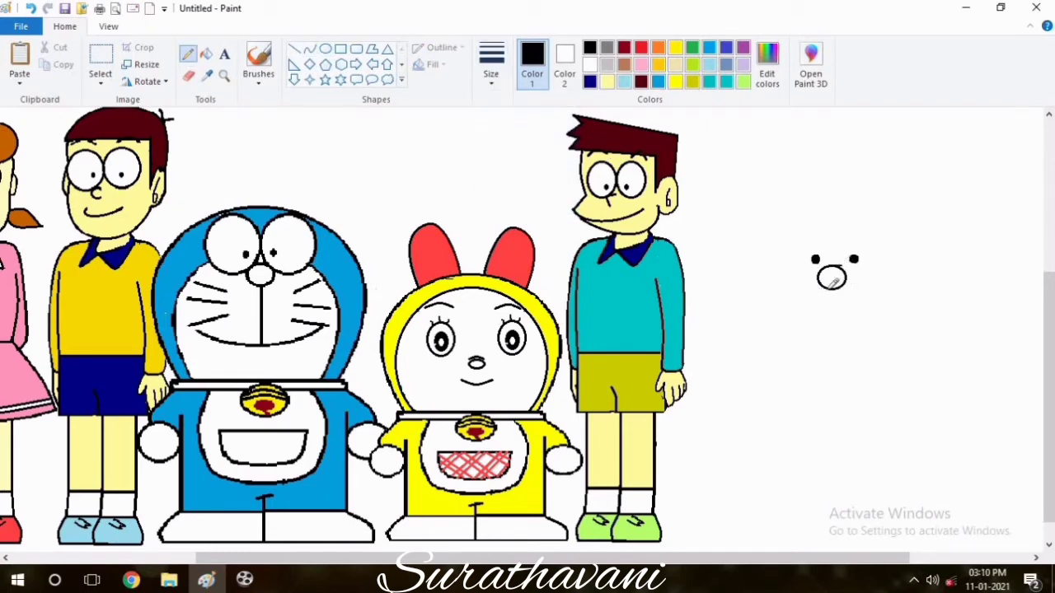
# Draw a short upward-curving smile and place it below the nose
pyautogui.click(308, 48)
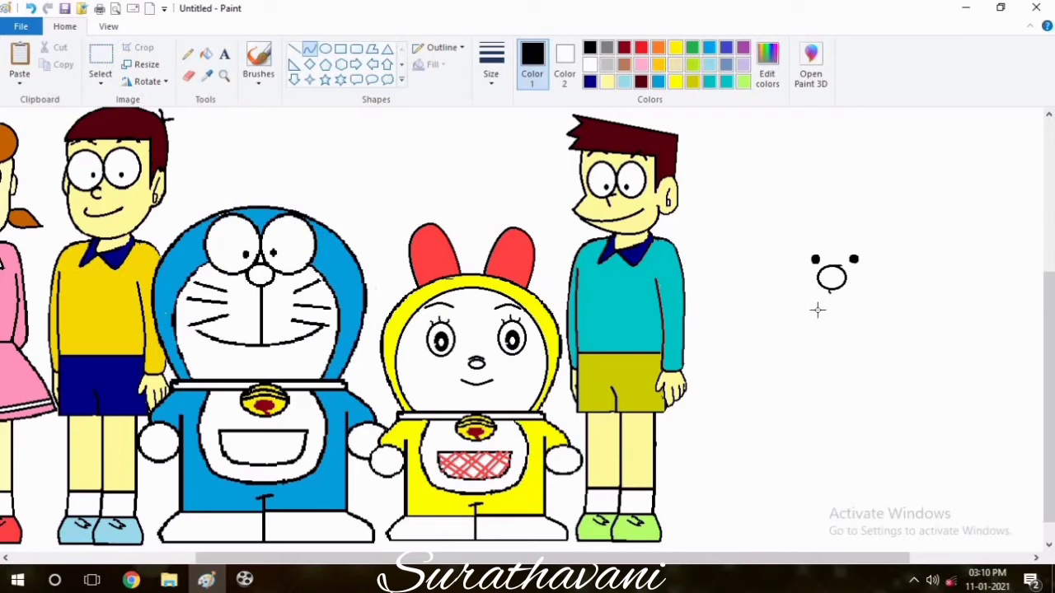
pyautogui.moveTo(844, 311); pyautogui.dragTo(852, 312)
pyautogui.click(814, 320)
pyautogui.click(843, 323)
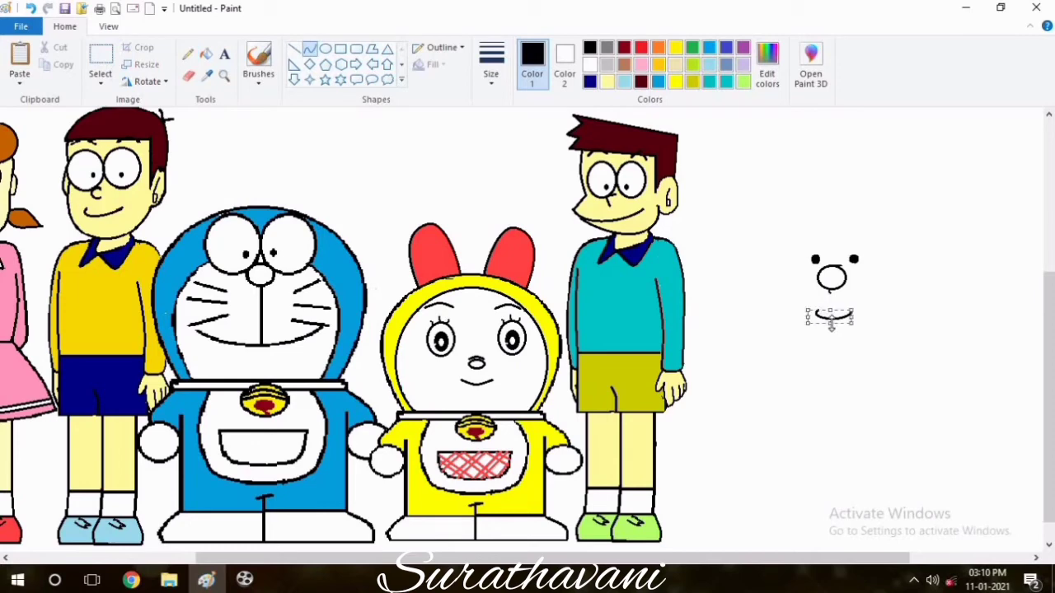
pyautogui.click(875, 294)
# Draw a large circle for the face, then move and resize it to enclose the eyes, nose and smile
pyautogui.click(326, 48)
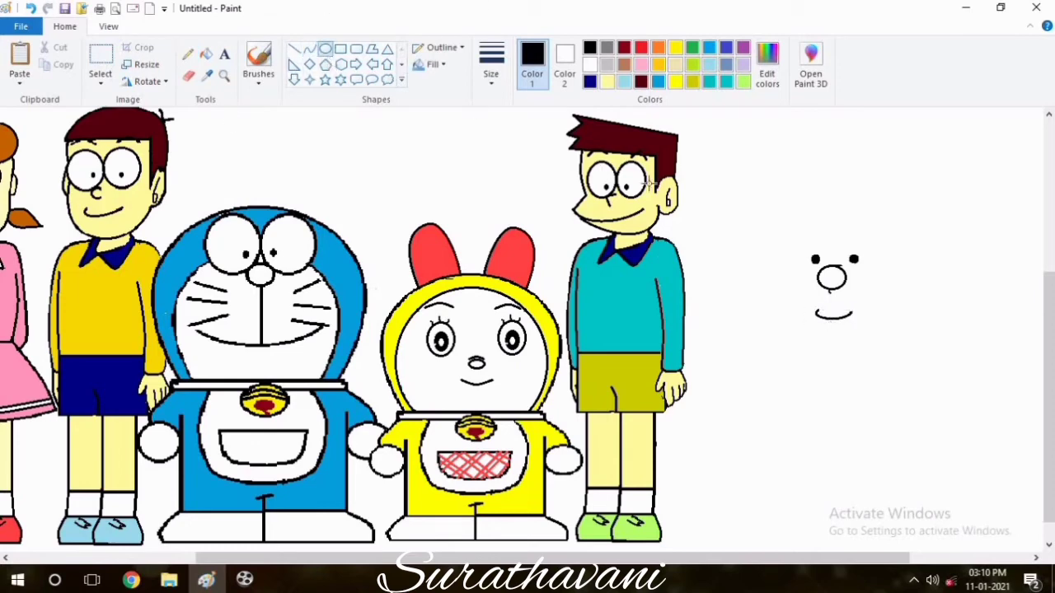
pyautogui.moveTo(758, 234); pyautogui.dragTo(899, 360)
pyautogui.moveTo(843, 323); pyautogui.dragTo(863, 316)
pyautogui.moveTo(921, 288)
pyautogui.mouseDown()
pyautogui.moveTo(869, 302)
pyautogui.moveTo(910, 289)
pyautogui.mouseUp()
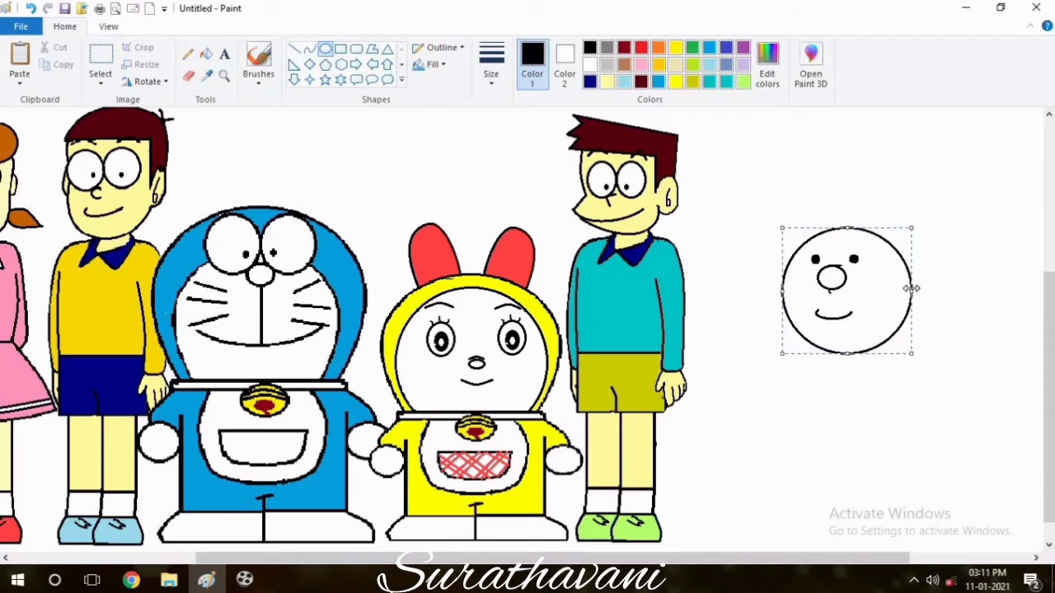
# Erase the upper arc of the face circle with a larger eraser, keeping the cheeks and chin
pyautogui.click(188, 74)
pyautogui.click(490, 73)
pyautogui.click(526, 199)
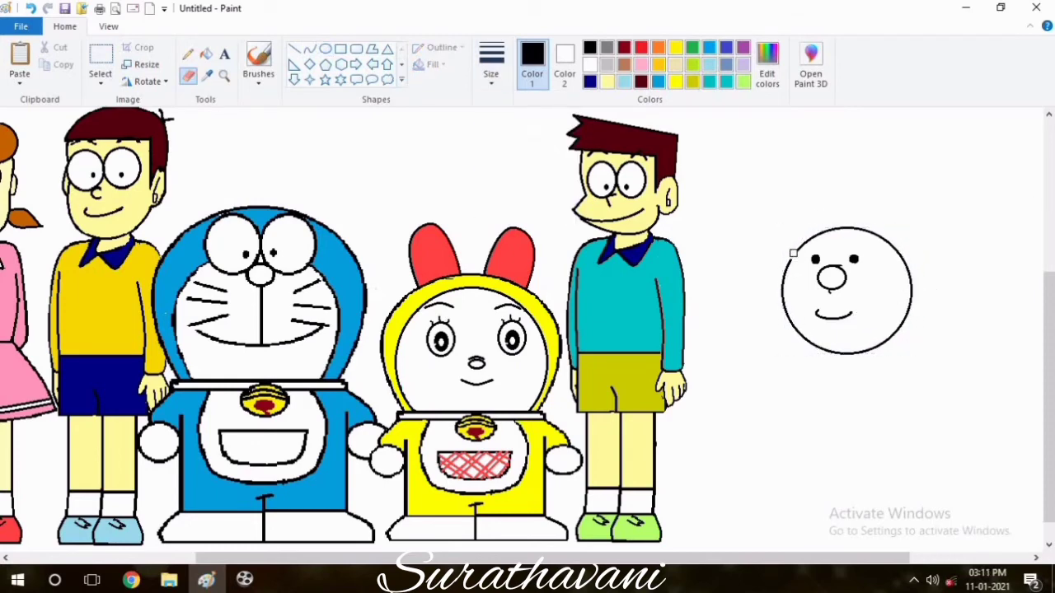
pyautogui.moveTo(793, 253)
pyautogui.mouseDown()
pyautogui.moveTo(835, 228)
pyautogui.moveTo(875, 232)
pyautogui.moveTo(896, 253)
pyautogui.moveTo(910, 301)
pyautogui.mouseUp()
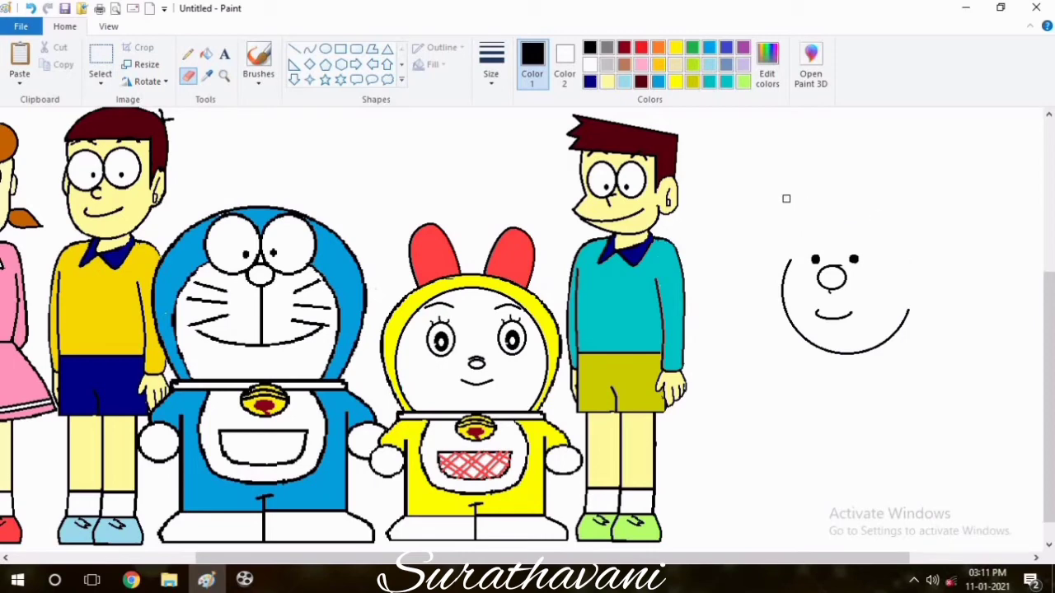
# Draw the forehead hairline from the face's left edge with a small central peak, and add the left eyebrow
pyautogui.click(309, 49)
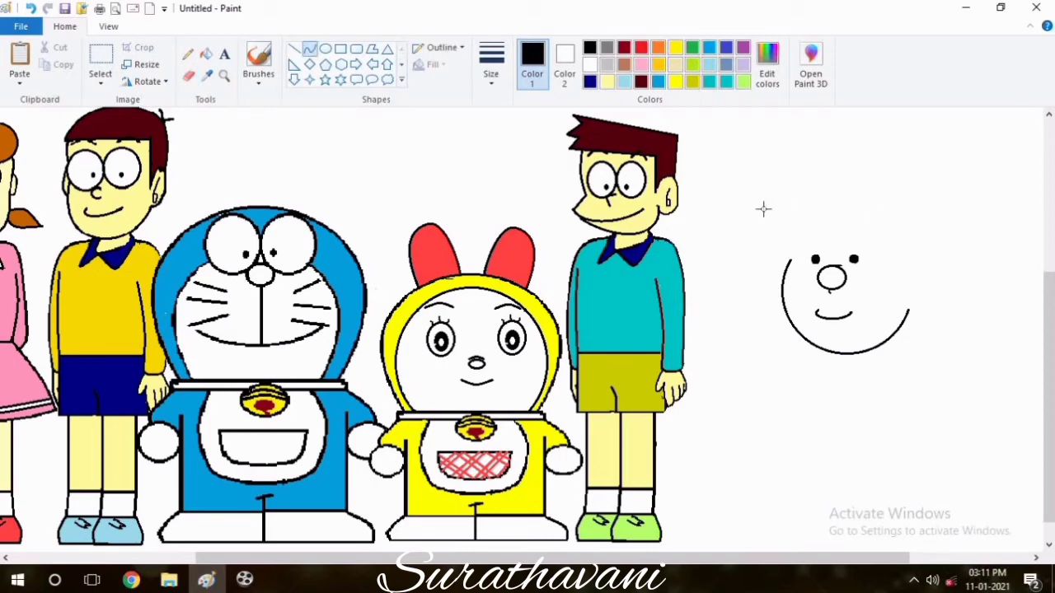
pyautogui.doubleClick(790, 245)
pyautogui.click(835, 223)
pyautogui.moveTo(791, 229); pyautogui.dragTo(900, 232)
pyautogui.scroll(2, 960, 312)
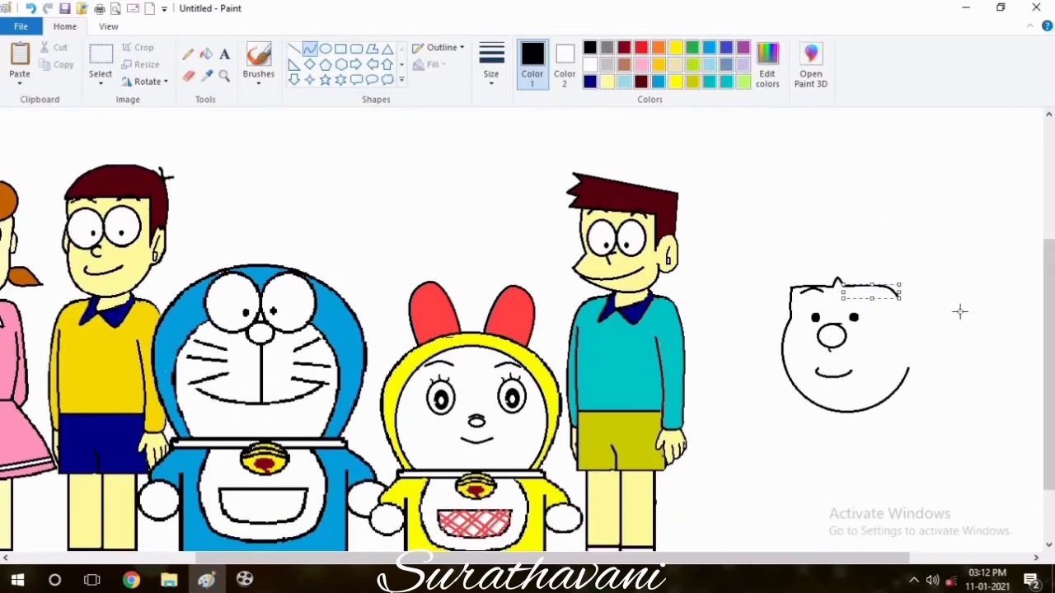
pyautogui.click(960, 312)
# Add the right eyebrow and extend the hairline down the right side of the face with a curve ending in a short inward line
pyautogui.click(866, 289)
pyautogui.moveTo(875, 294); pyautogui.dragTo(882, 329)
pyautogui.click(911, 306)
pyautogui.moveTo(897, 333)
pyautogui.mouseDown()
pyautogui.moveTo(904, 349)
pyautogui.moveTo(910, 310)
pyautogui.moveTo(900, 330)
pyautogui.mouseUp()
pyautogui.hotkey('ctrl', 'z')
pyautogui.click(903, 310)
pyautogui.hotkey('ctrl', 'z')
pyautogui.click(904, 316)
pyautogui.click(904, 315)
pyautogui.click(901, 330)
pyautogui.click(899, 333)
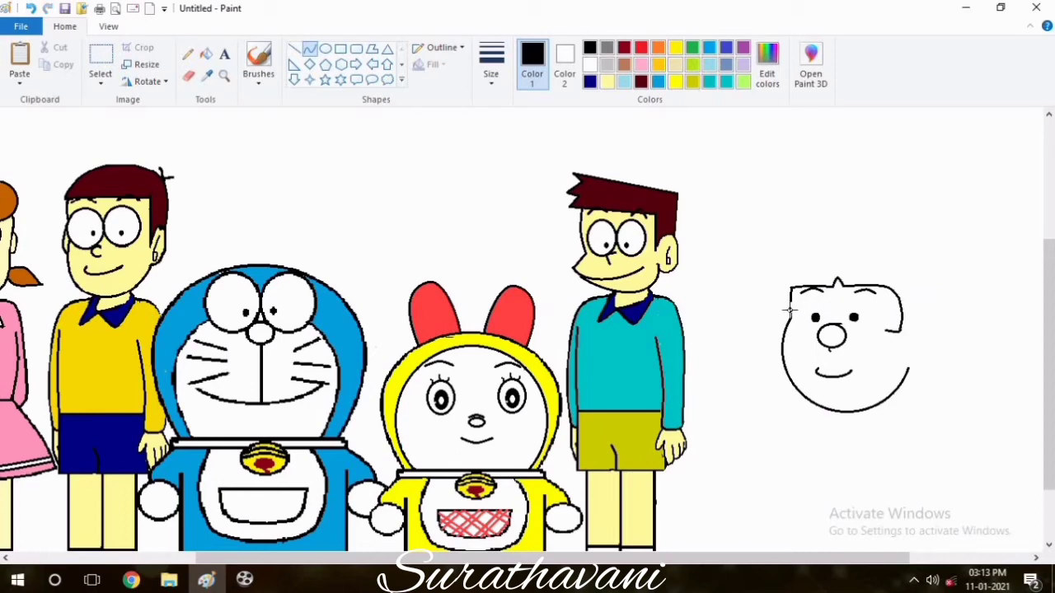
# Draw a small pointed outline with curves on the left side of the face, joining the hairline to the cheek
pyautogui.moveTo(789, 310)
pyautogui.mouseDown()
pyautogui.moveTo(763, 325)
pyautogui.moveTo(762, 338)
pyautogui.mouseUp()
pyautogui.click(777, 331)
pyautogui.click(780, 335)
pyautogui.click(797, 373)
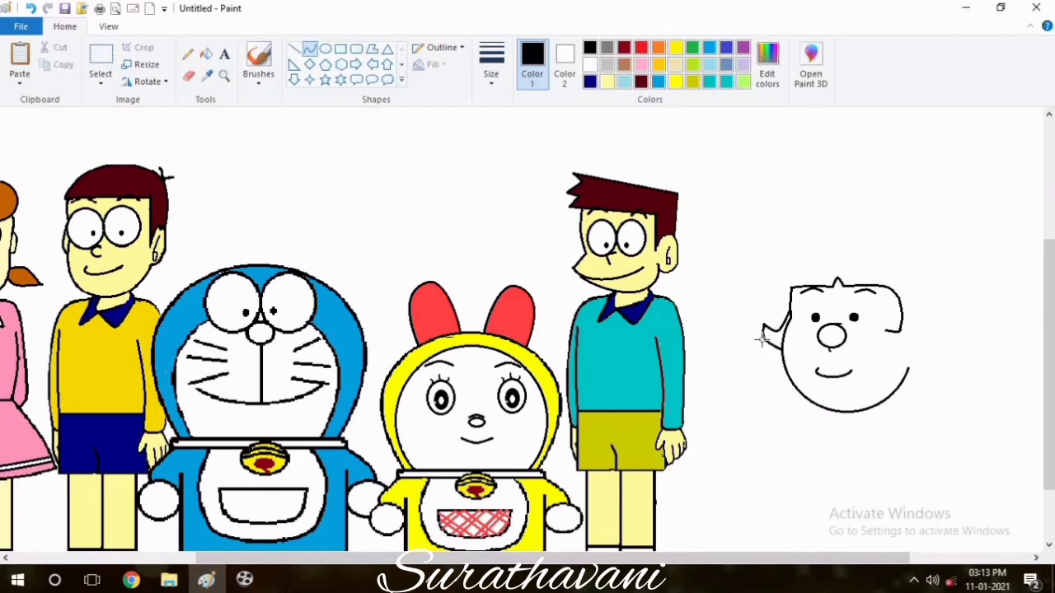
# Draw a large circle for the hair outline and position it around the new face
pyautogui.click(326, 48)
pyautogui.moveTo(794, 238); pyautogui.dragTo(948, 393)
pyautogui.moveTo(891, 355); pyautogui.dragTo(871, 379)
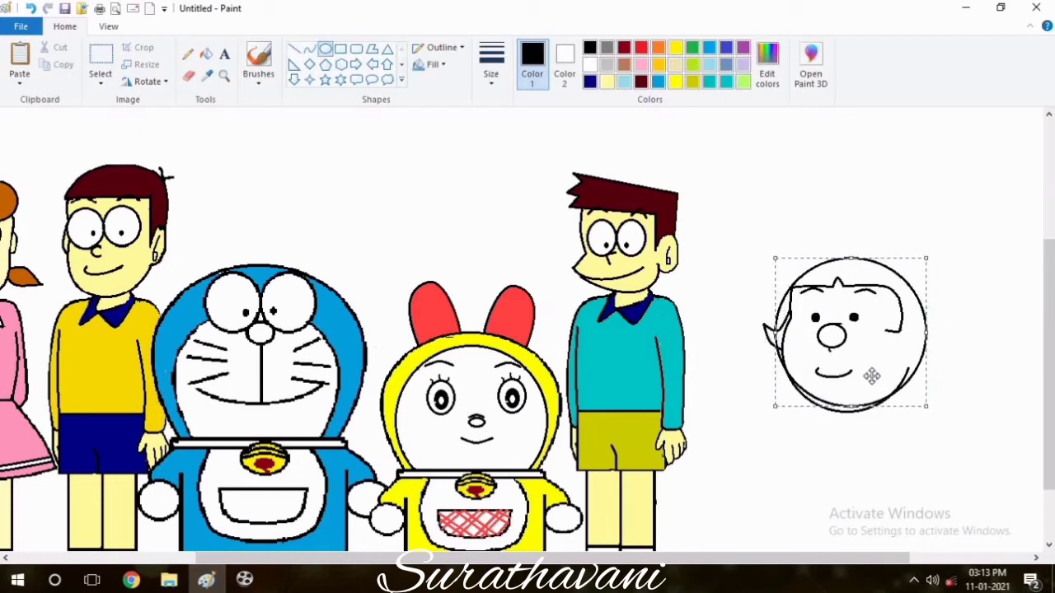
# Move the hair circle higher over the new face, shrink it slightly, and erase the part crossing the cheeks and chin
pyautogui.moveTo(878, 323); pyautogui.dragTo(830, 309)
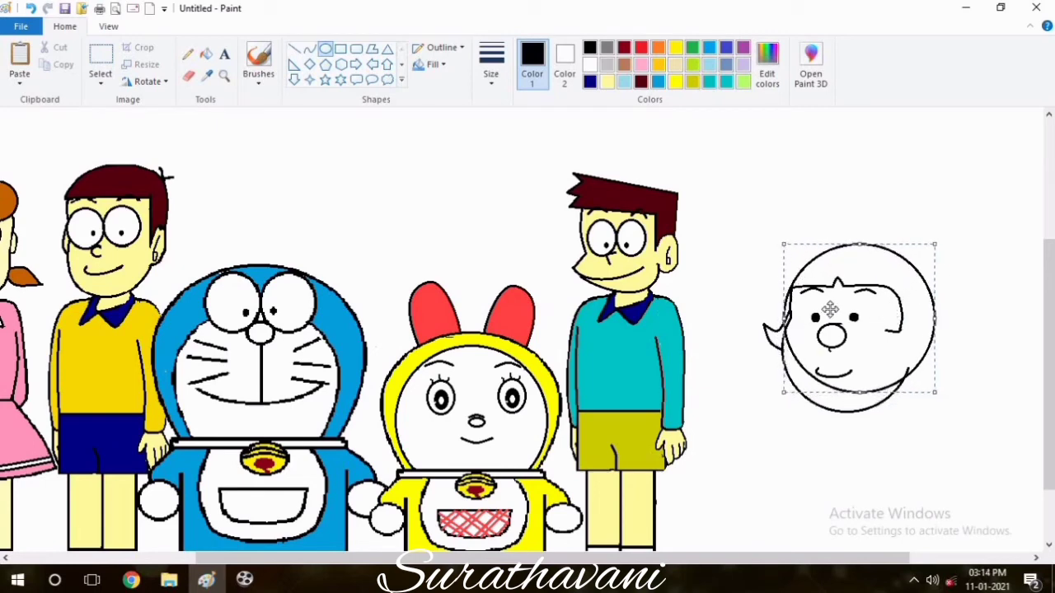
pyautogui.moveTo(860, 392); pyautogui.dragTo(870, 372)
pyautogui.moveTo(780, 321); pyautogui.dragTo(782, 321)
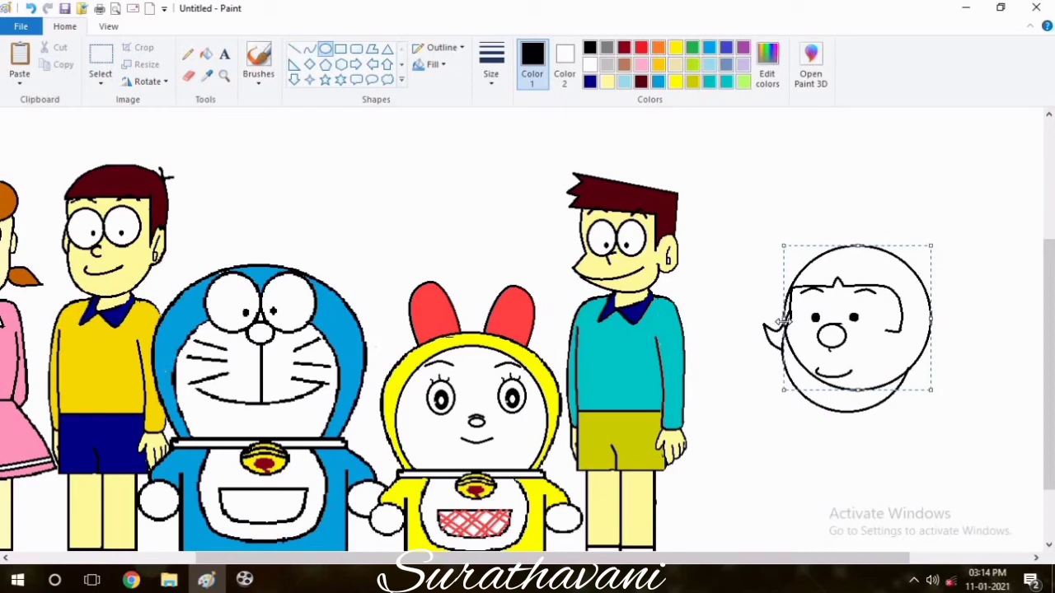
pyautogui.click(789, 419)
pyautogui.click(188, 75)
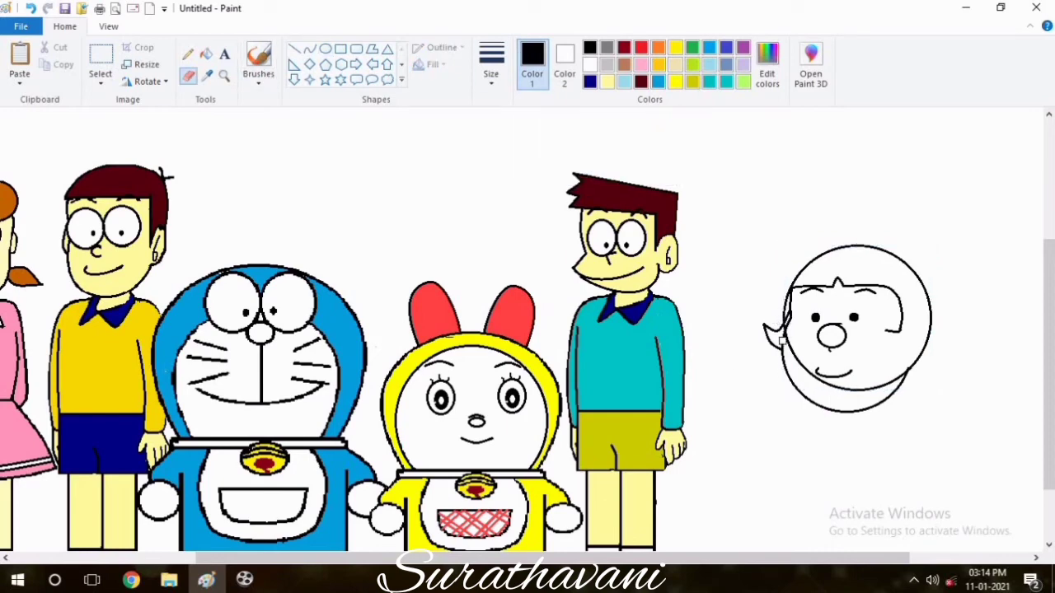
pyautogui.moveTo(813, 379); pyautogui.dragTo(895, 376)
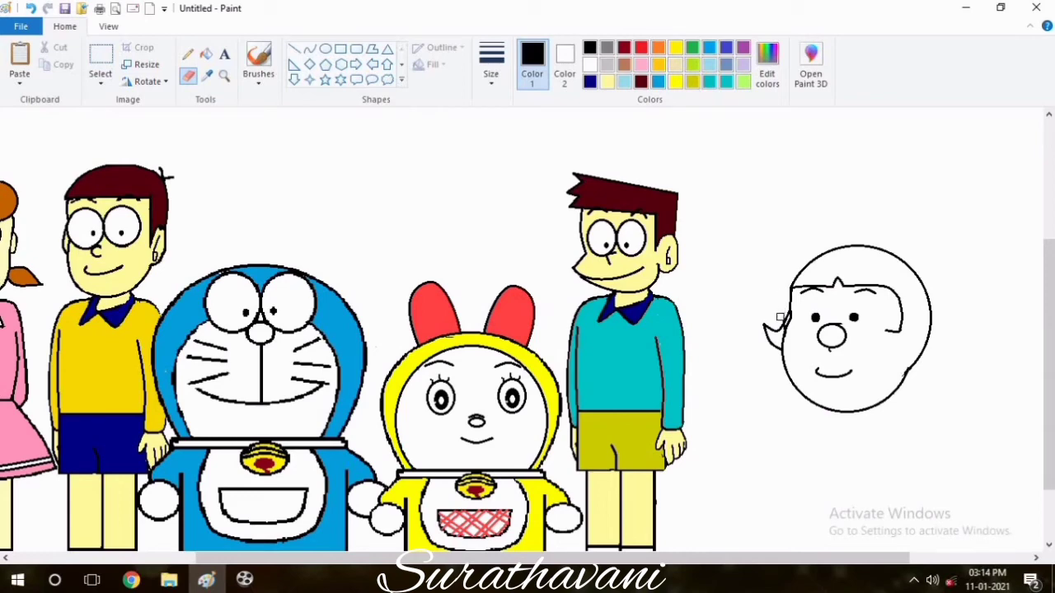
# Draw a small ellipse at the lower end of the right hairline and erase its upper part to leave a curved tip
pyautogui.click(492, 71)
pyautogui.click(527, 107)
pyautogui.click(491, 66)
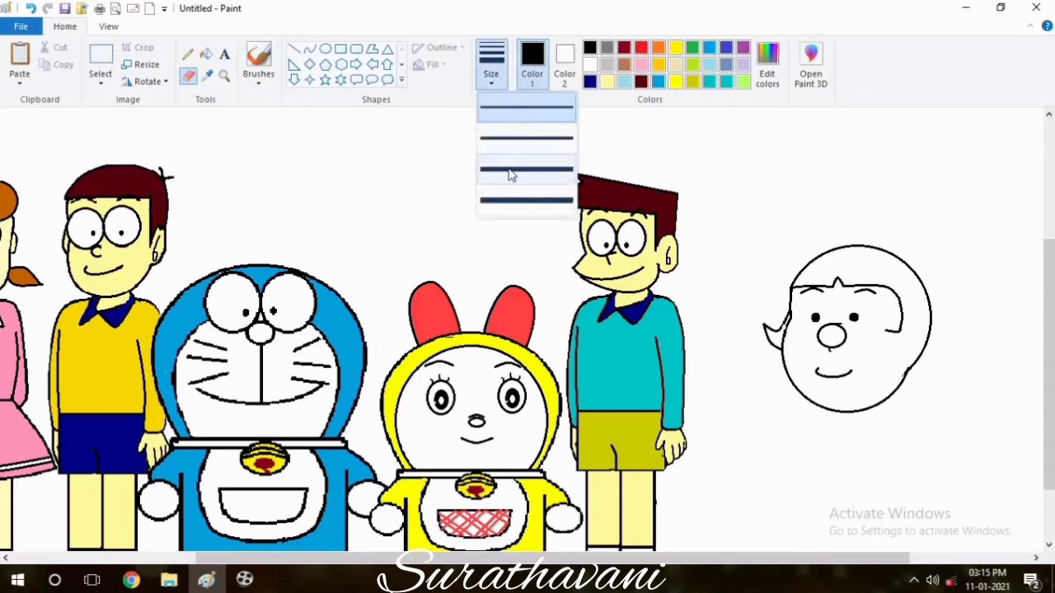
pyautogui.click(504, 169)
pyautogui.click(325, 48)
pyautogui.moveTo(877, 310)
pyautogui.mouseDown()
pyautogui.moveTo(904, 335)
pyautogui.moveTo(876, 312)
pyautogui.mouseUp()
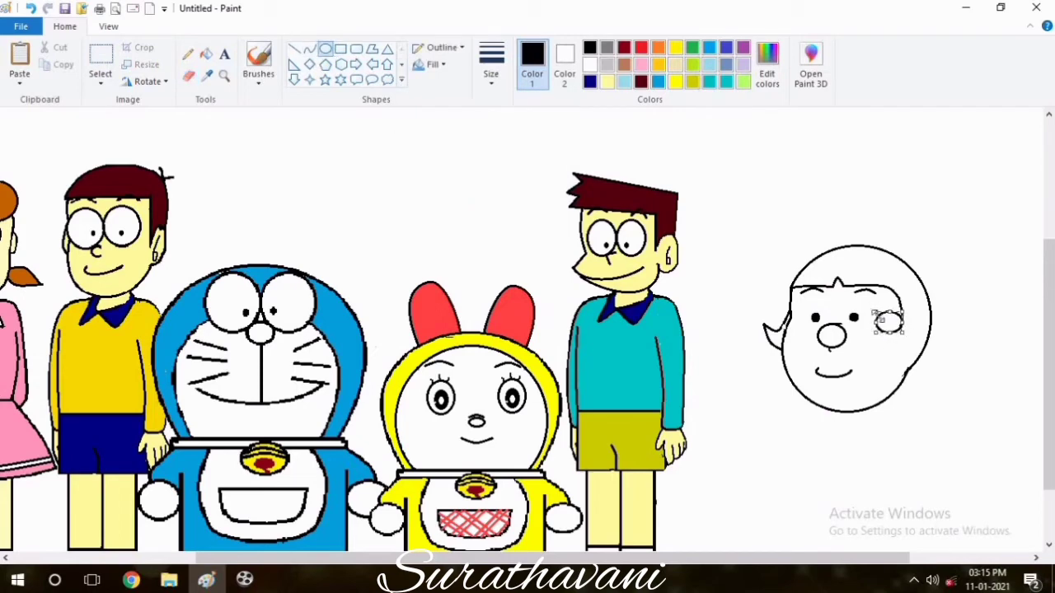
pyautogui.click(189, 75)
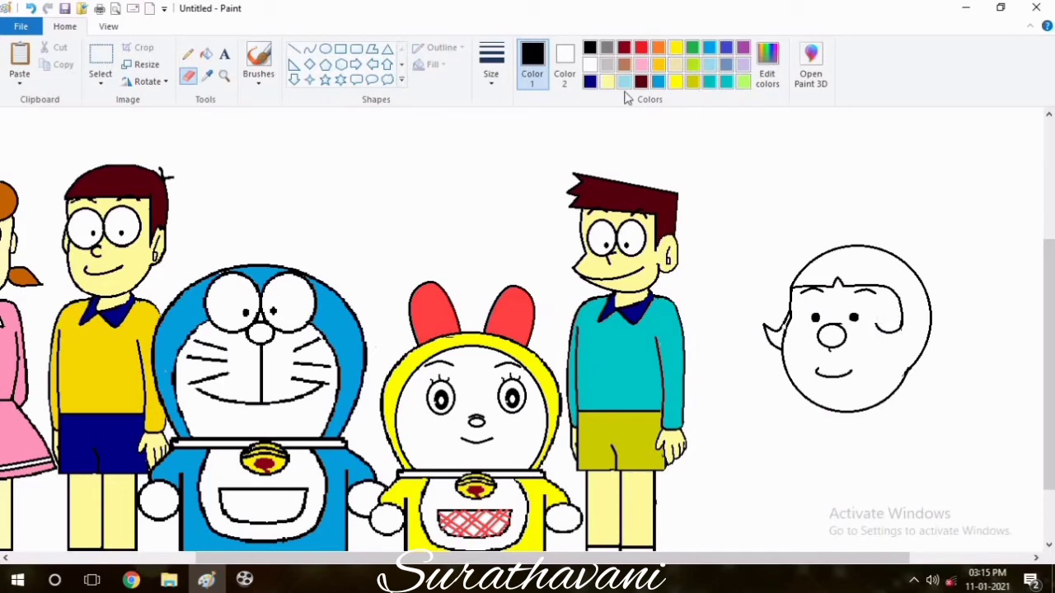
# Draw a taller ellipse beside the right cheek and erase all but its lower-left arc to form the side hair
pyautogui.click(325, 49)
pyautogui.moveTo(874, 316); pyautogui.dragTo(918, 370)
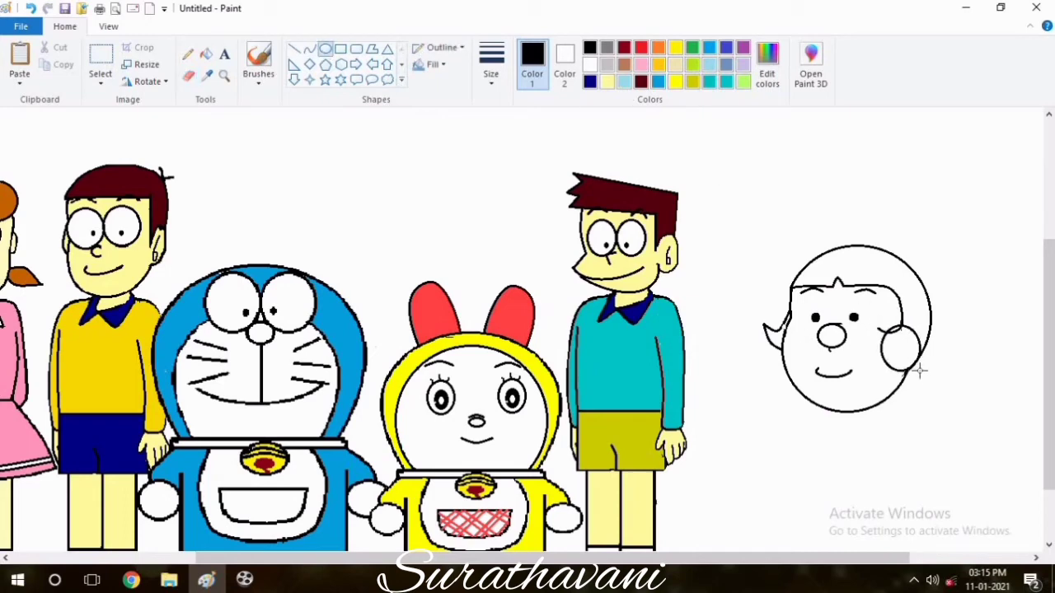
pyautogui.moveTo(873, 315); pyautogui.dragTo(876, 300)
pyautogui.moveTo(918, 336); pyautogui.dragTo(925, 341)
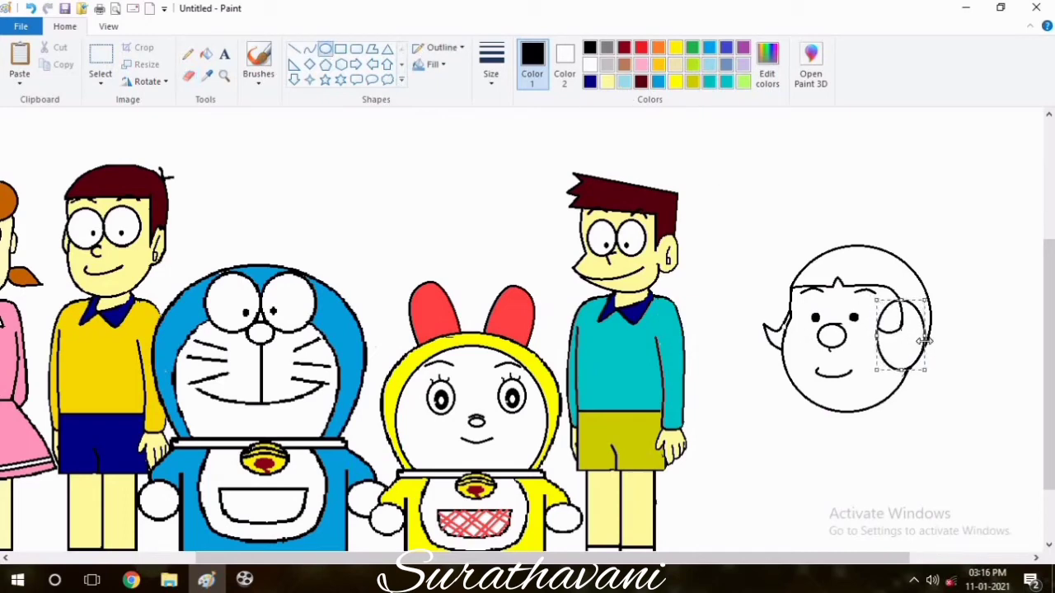
pyautogui.click(189, 76)
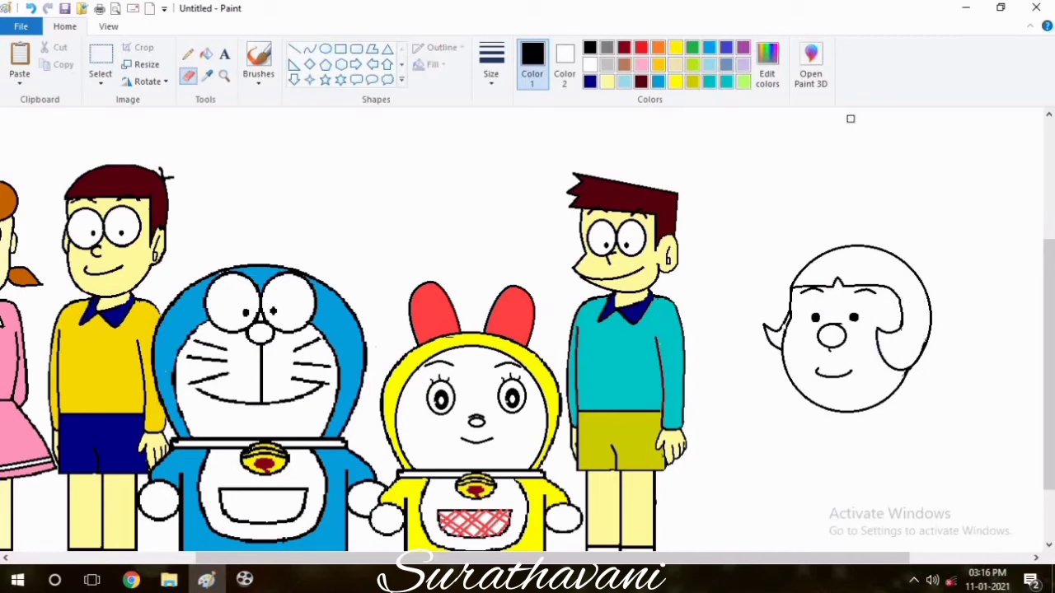
# Draw a curved strap line down from the right of the chin and a rounded outer line for the right shoulder and arm
pyautogui.scroll(-3, 709, 165)
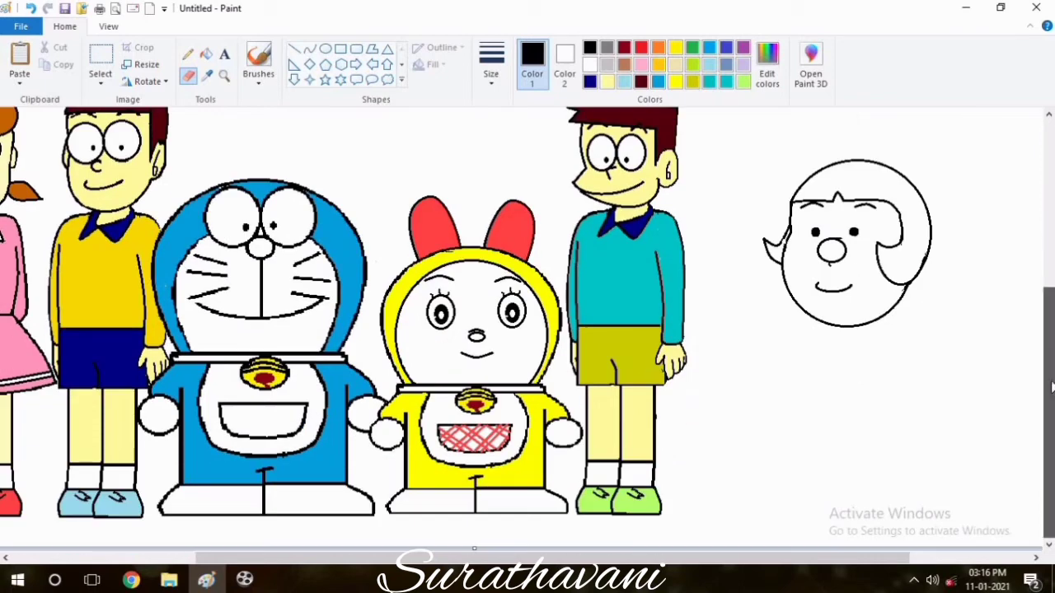
pyautogui.click(310, 48)
pyautogui.moveTo(888, 310)
pyautogui.mouseDown()
pyautogui.moveTo(862, 437)
pyautogui.moveTo(860, 360)
pyautogui.moveTo(857, 381)
pyautogui.moveTo(893, 370)
pyautogui.mouseUp()
pyautogui.click(978, 347)
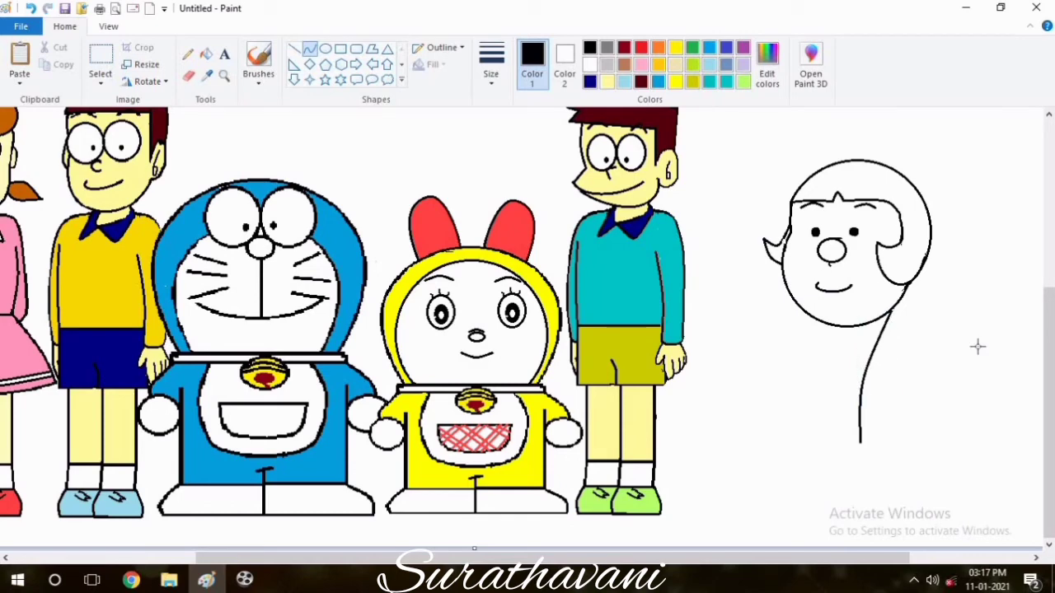
pyautogui.moveTo(890, 309); pyautogui.dragTo(966, 445)
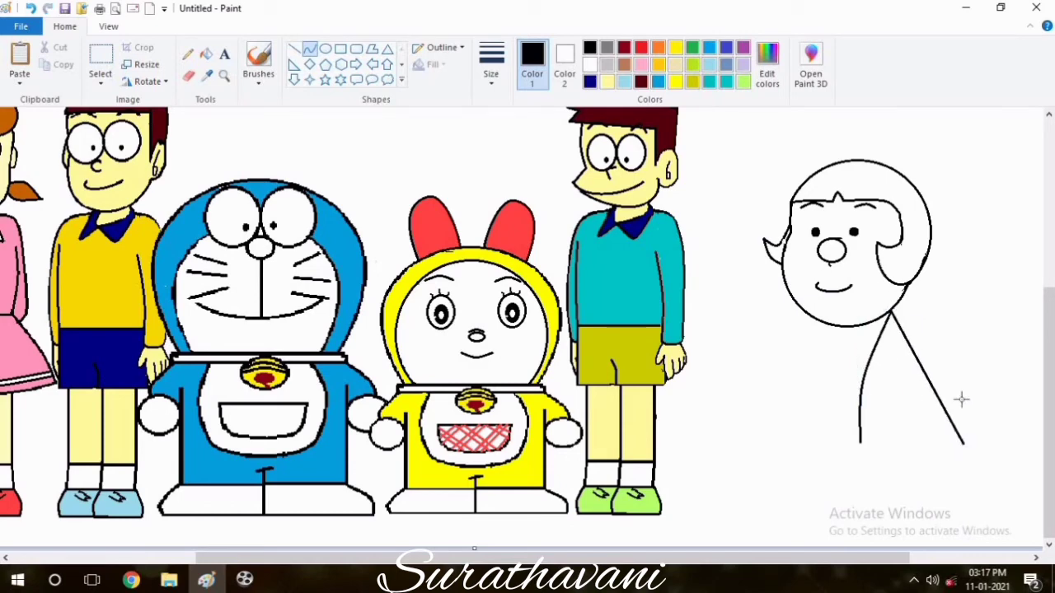
pyautogui.moveTo(942, 342)
pyautogui.mouseDown()
pyautogui.moveTo(942, 324)
pyautogui.moveTo(978, 373)
pyautogui.mouseUp()
pyautogui.click(970, 263)
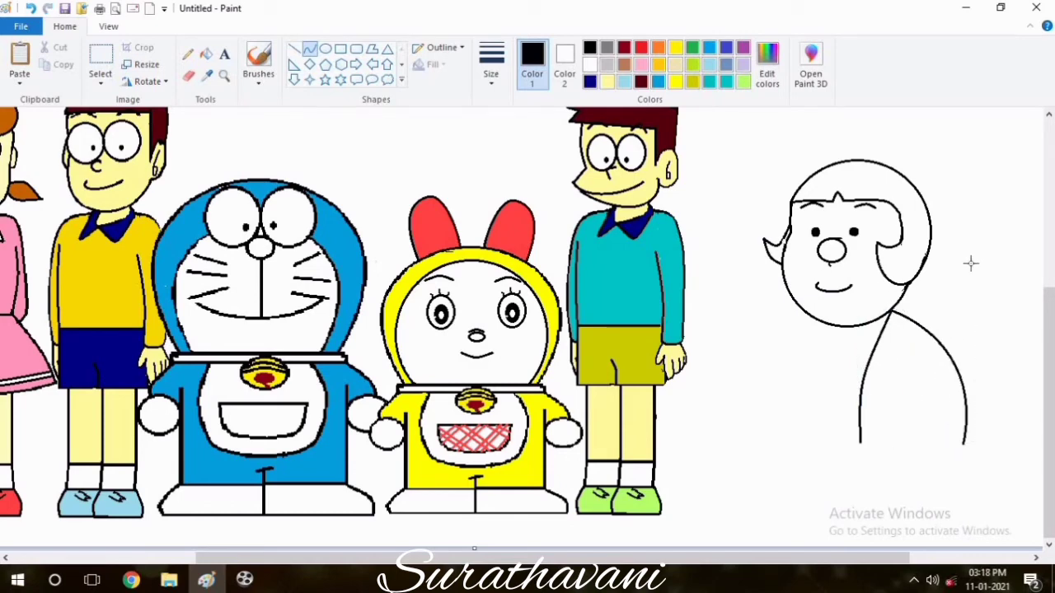
# Draw a second curve parallel to the right strap line to complete the right suspender
pyautogui.moveTo(898, 315); pyautogui.dragTo(868, 443)
pyautogui.moveTo(879, 381); pyautogui.dragTo(867, 387)
pyautogui.click(867, 386)
pyautogui.click(1040, 171)
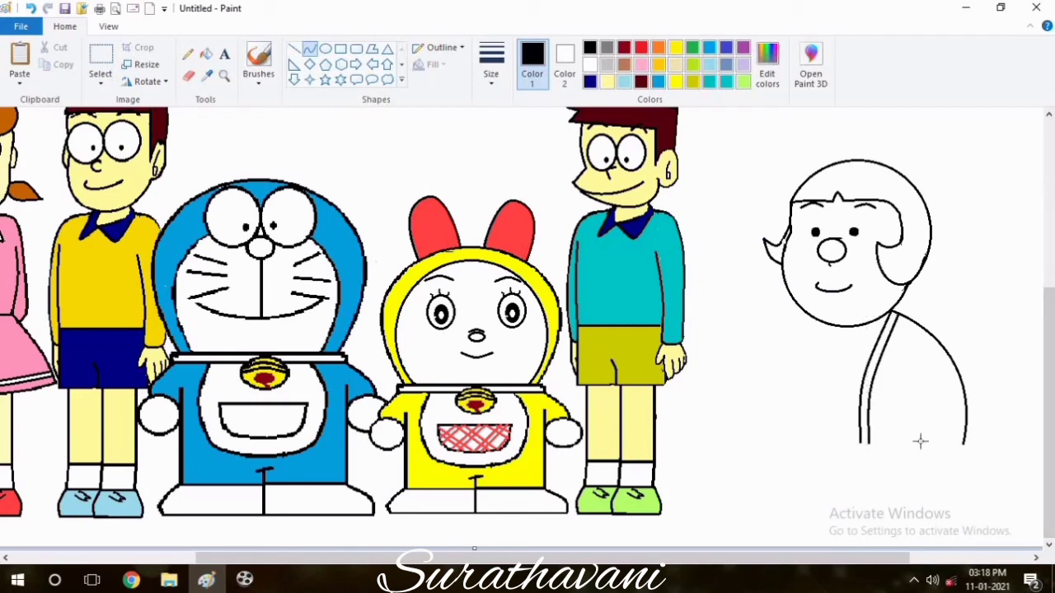
# Draw the curved inner line of the right arm and the right collar flap under the chin
pyautogui.moveTo(916, 442); pyautogui.dragTo(894, 354)
pyautogui.moveTo(904, 404); pyautogui.dragTo(902, 413)
pyautogui.moveTo(886, 318)
pyautogui.mouseDown()
pyautogui.moveTo(831, 326)
pyautogui.moveTo(857, 360)
pyautogui.mouseUp()
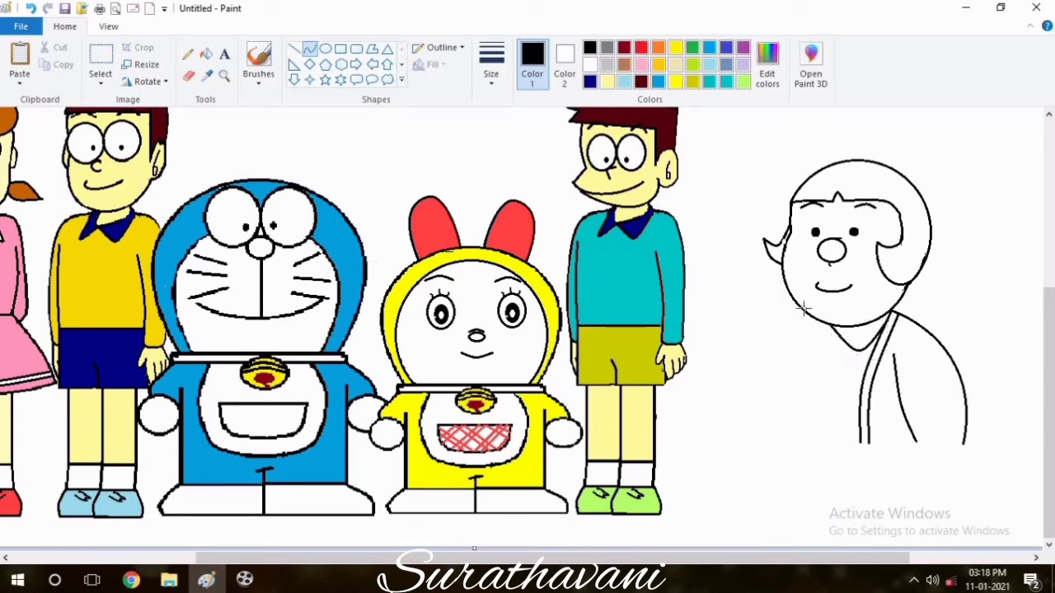
# Draw two parallel curves down from the left of the chin to form the left suspender
pyautogui.moveTo(803, 309); pyautogui.dragTo(777, 437)
pyautogui.moveTo(784, 375)
pyautogui.mouseDown()
pyautogui.moveTo(768, 379)
pyautogui.moveTo(774, 374)
pyautogui.mouseUp()
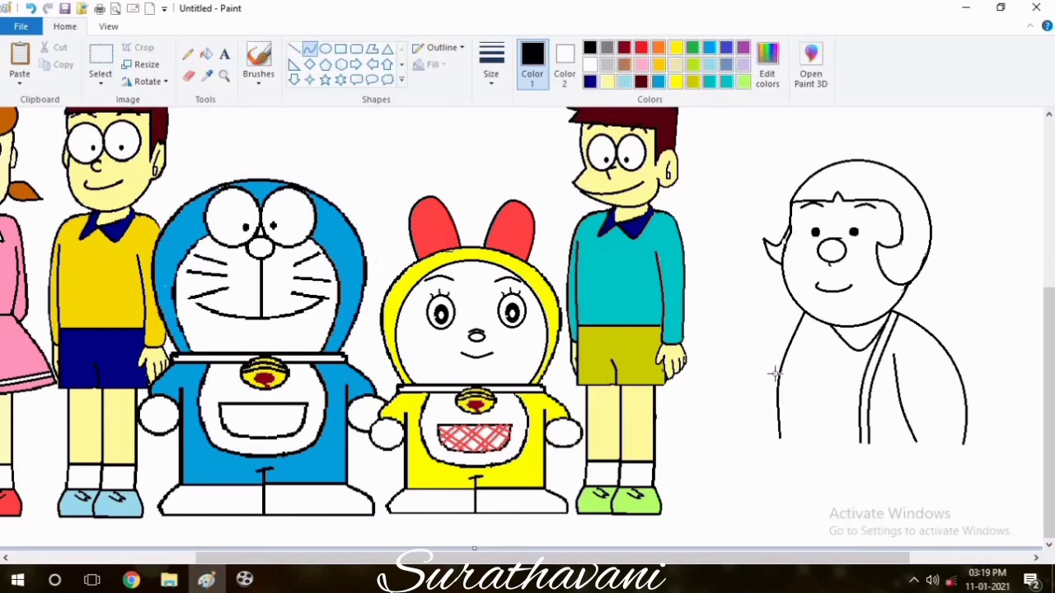
pyautogui.moveTo(810, 317); pyautogui.dragTo(788, 437)
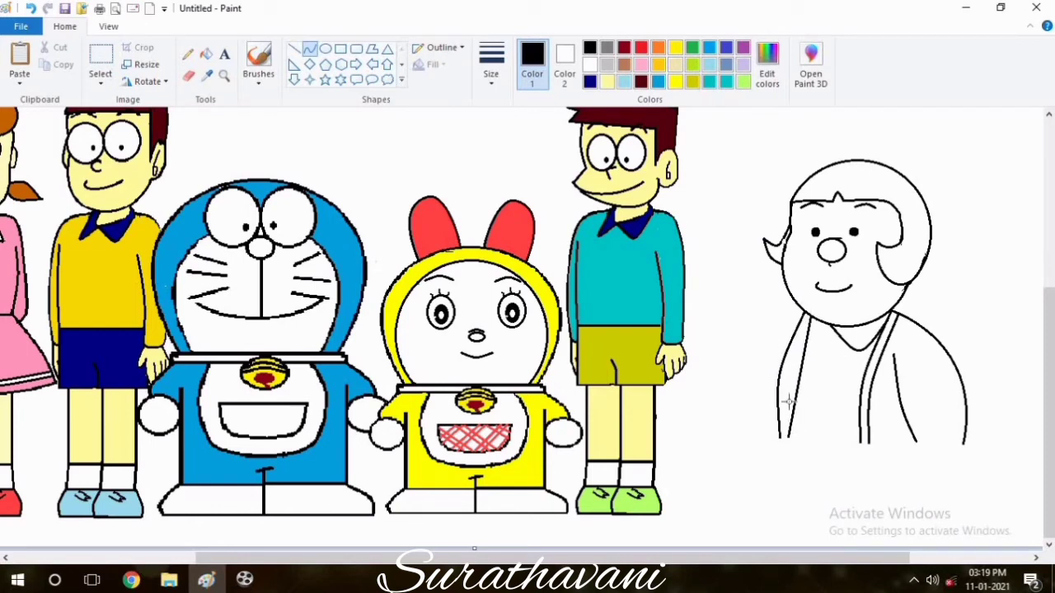
pyautogui.moveTo(791, 388); pyautogui.dragTo(782, 374)
# Draw the left collar flap beside the left suspender and a curved line for the left side of the torso
pyautogui.moveTo(830, 324)
pyautogui.mouseDown()
pyautogui.moveTo(808, 353)
pyautogui.moveTo(832, 327)
pyautogui.mouseUp()
pyautogui.hotkey('ctrl', 'z')
pyautogui.moveTo(819, 336)
pyautogui.mouseDown()
pyautogui.moveTo(814, 358)
pyautogui.moveTo(808, 351)
pyautogui.mouseUp()
pyautogui.moveTo(766, 430); pyautogui.dragTo(780, 342)
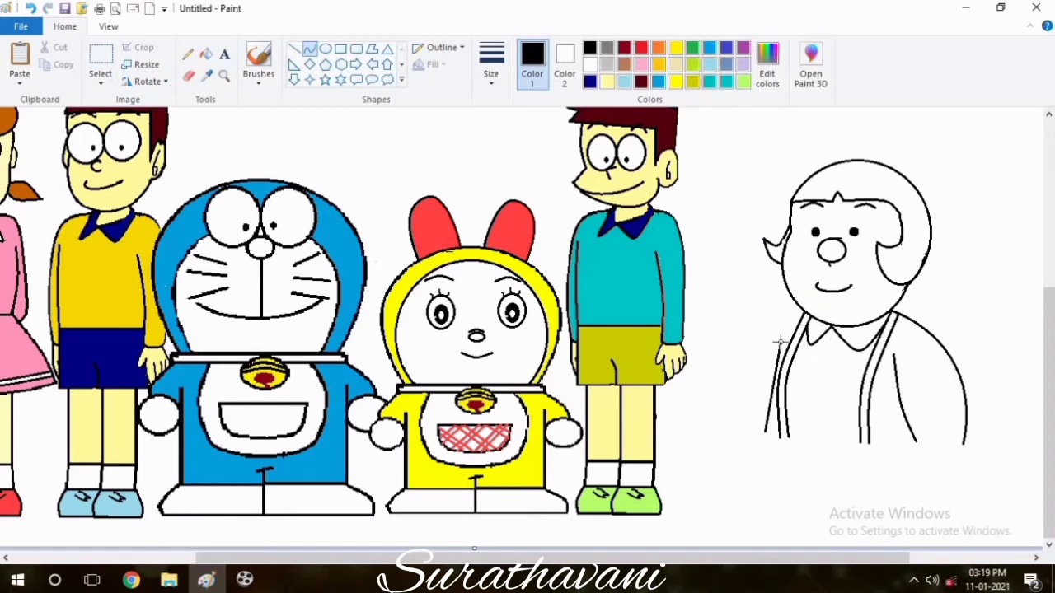
pyautogui.moveTo(768, 379)
pyautogui.mouseDown()
pyautogui.moveTo(761, 388)
pyautogui.moveTo(766, 368)
pyautogui.mouseUp()
pyautogui.click(765, 368)
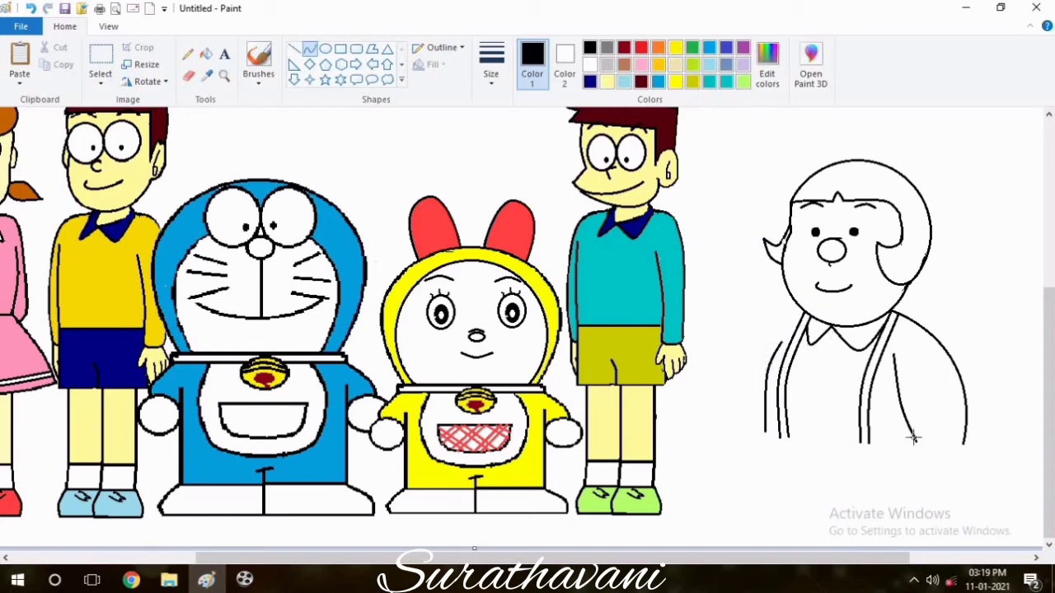
# Draw a slightly curved waistline across the bottom of the torso and both suspenders
pyautogui.moveTo(892, 443); pyautogui.dragTo(749, 430)
pyautogui.moveTo(814, 435); pyautogui.dragTo(816, 441)
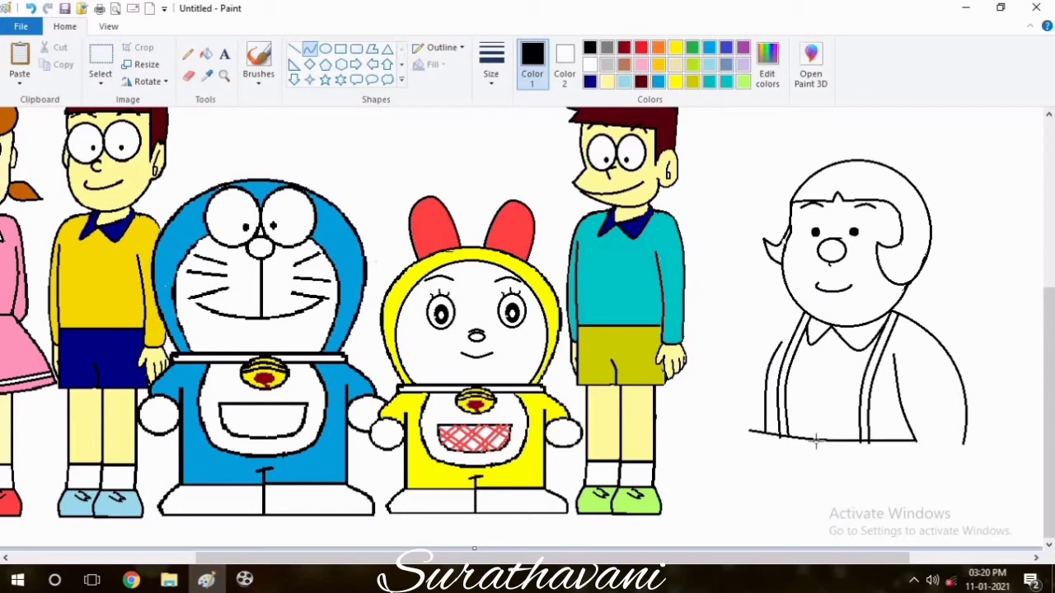
pyautogui.click(822, 441)
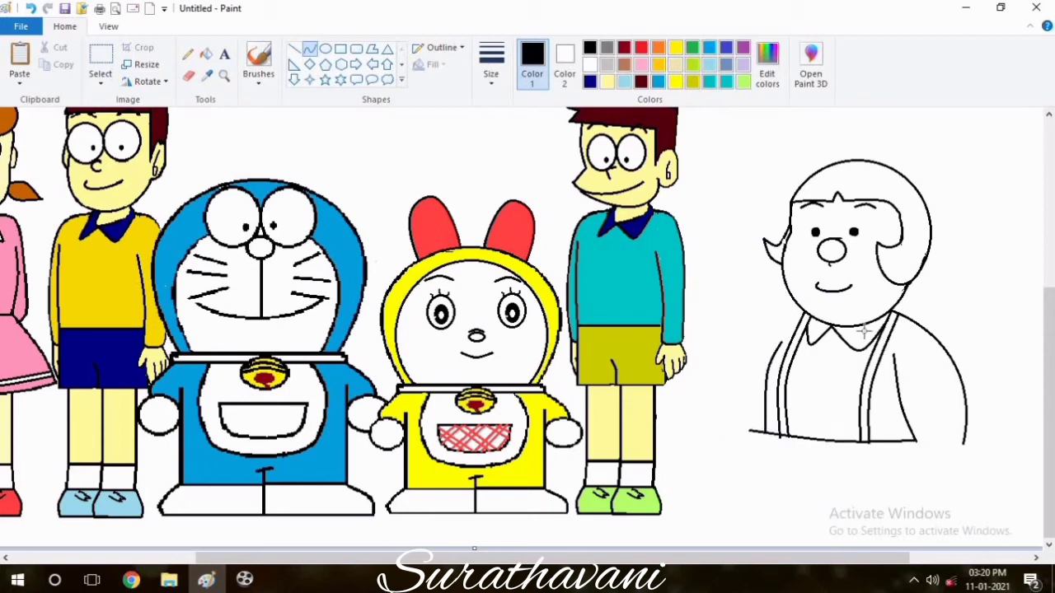
pyautogui.moveTo(755, 414)
pyautogui.mouseDown()
pyautogui.moveTo(773, 352)
pyautogui.moveTo(802, 311)
pyautogui.mouseUp()
pyautogui.moveTo(768, 347)
pyautogui.mouseDown()
pyautogui.moveTo(764, 325)
pyautogui.moveTo(744, 371)
pyautogui.mouseUp()
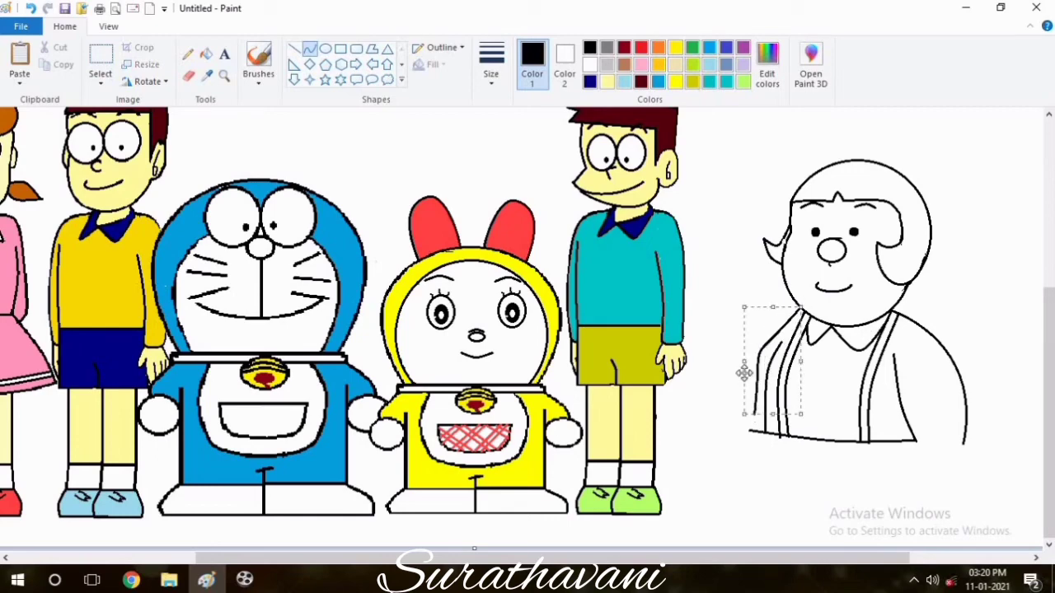
pyautogui.hotkey('ctrl', 'z')
# Draw the outer line of the left arm from the neck over the shoulder and down in two connected curves
pyautogui.scroll(2, 781, 332)
pyautogui.click(108, 26)
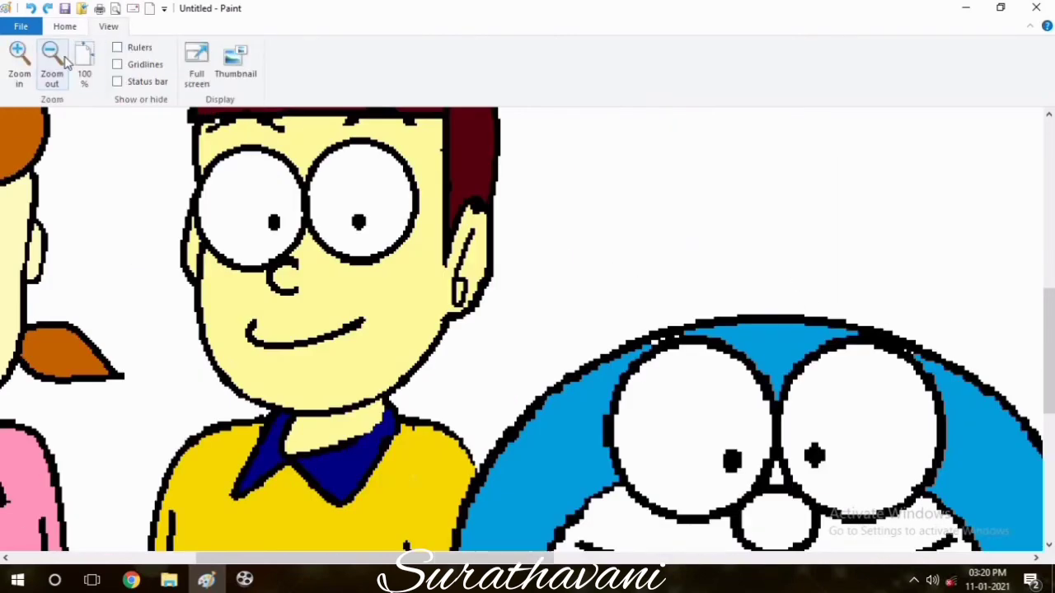
pyautogui.click(51, 58)
pyautogui.moveTo(802, 310); pyautogui.dragTo(757, 370)
pyautogui.moveTo(772, 334); pyautogui.dragTo(771, 326)
pyautogui.click(758, 369)
pyautogui.moveTo(757, 369); pyautogui.dragTo(755, 422)
pyautogui.click(753, 382)
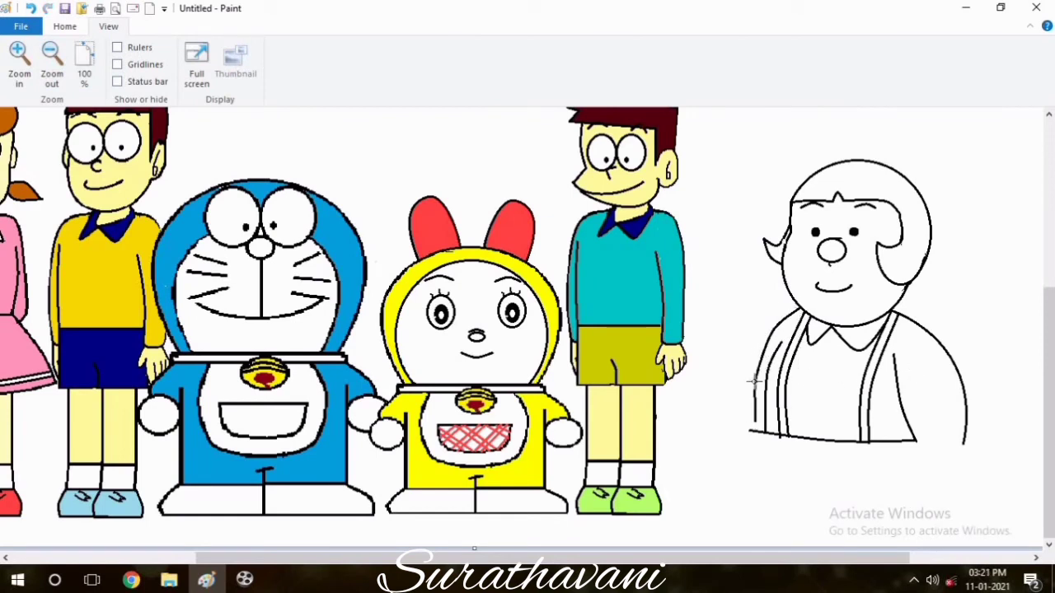
pyautogui.click(753, 384)
# Erase the waistline's overhang at the left and draw a straight cuff line across the bottom of the right sleeve
pyautogui.click(877, 379)
pyautogui.click(64, 27)
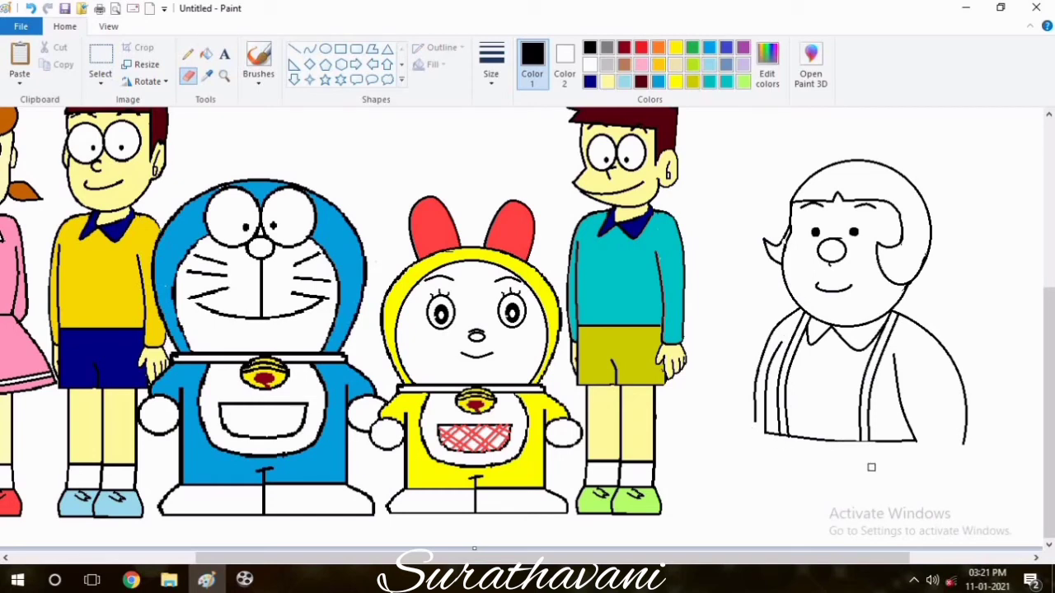
pyautogui.click(294, 49)
pyautogui.moveTo(911, 441); pyautogui.dragTo(965, 442)
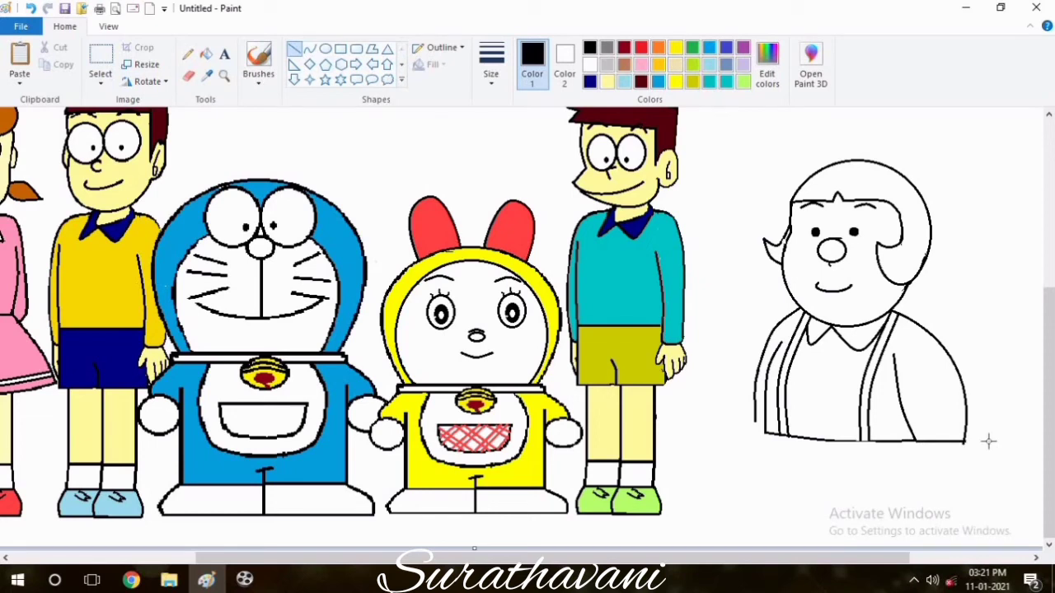
# Draw the thumb and first finger of the right hand freehand below the sleeve with a thicker pencil line
pyautogui.click(188, 53)
pyautogui.click(491, 62)
pyautogui.click(512, 137)
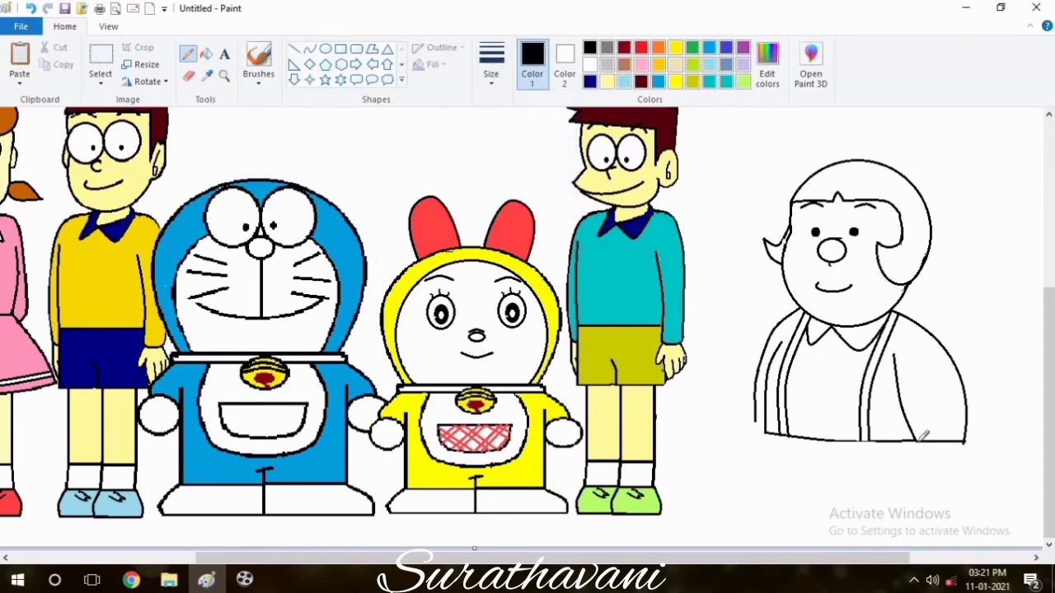
pyautogui.hotkey('ctrl', 'z')
pyautogui.click(491, 62)
pyautogui.click(512, 138)
pyautogui.click(224, 76)
pyautogui.click(945, 418)
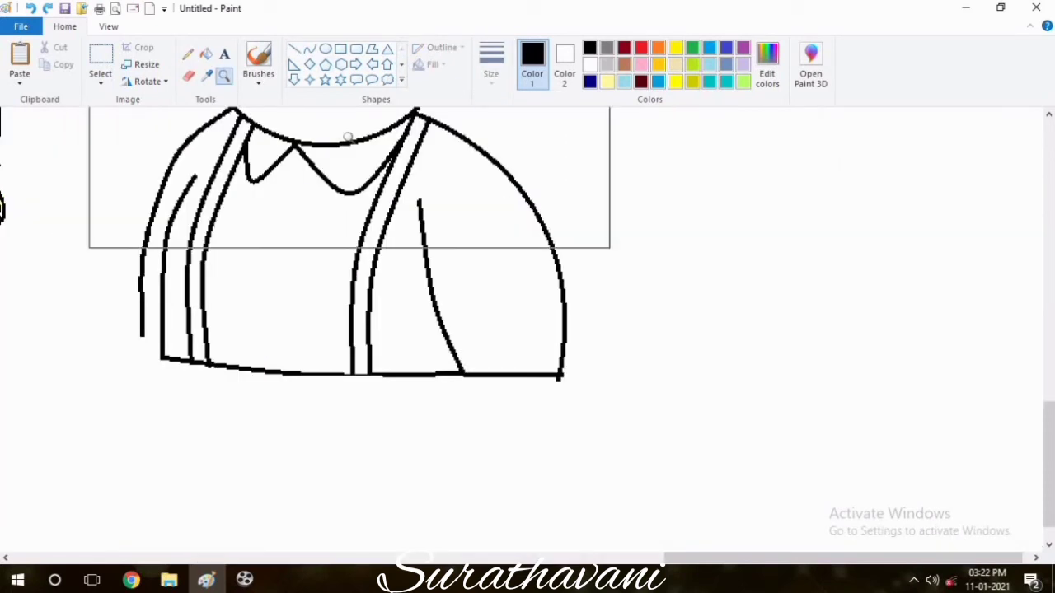
pyautogui.click(188, 54)
pyautogui.moveTo(470, 375)
pyautogui.mouseDown()
pyautogui.moveTo(455, 447)
pyautogui.moveTo(484, 442)
pyautogui.moveTo(543, 506)
pyautogui.moveTo(560, 503)
pyautogui.moveTo(533, 445)
pyautogui.mouseUp()
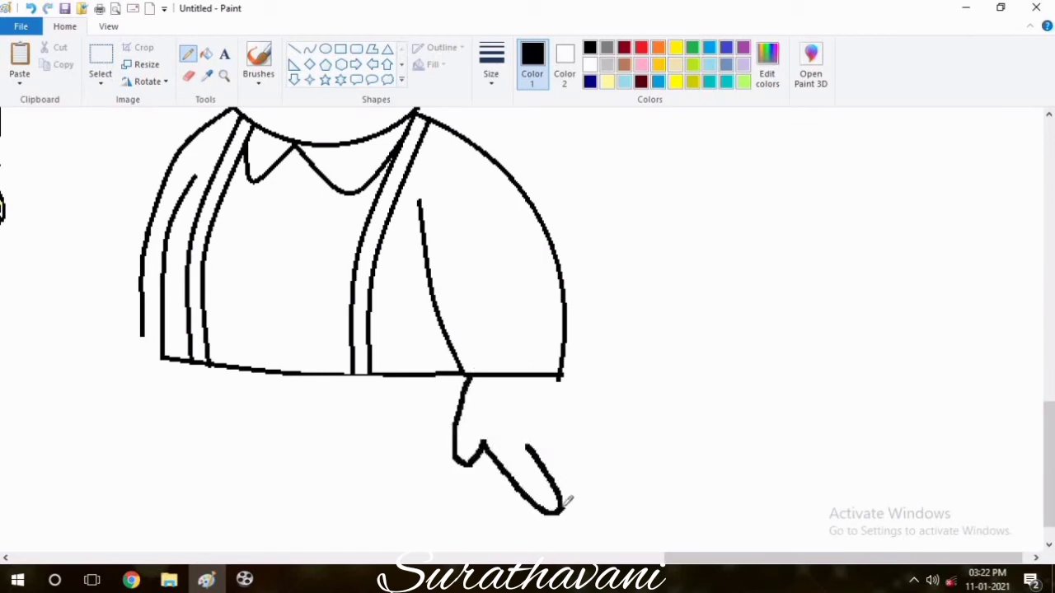
# Add the remaining fingers and close the outer edge of the right hand up to the sleeve
pyautogui.moveTo(566, 501); pyautogui.dragTo(552, 437)
pyautogui.moveTo(584, 485)
pyautogui.mouseDown()
pyautogui.moveTo(575, 446)
pyautogui.moveTo(590, 448)
pyautogui.moveTo(557, 377)
pyautogui.mouseUp()
pyautogui.hotkey('ctrl', 'z')
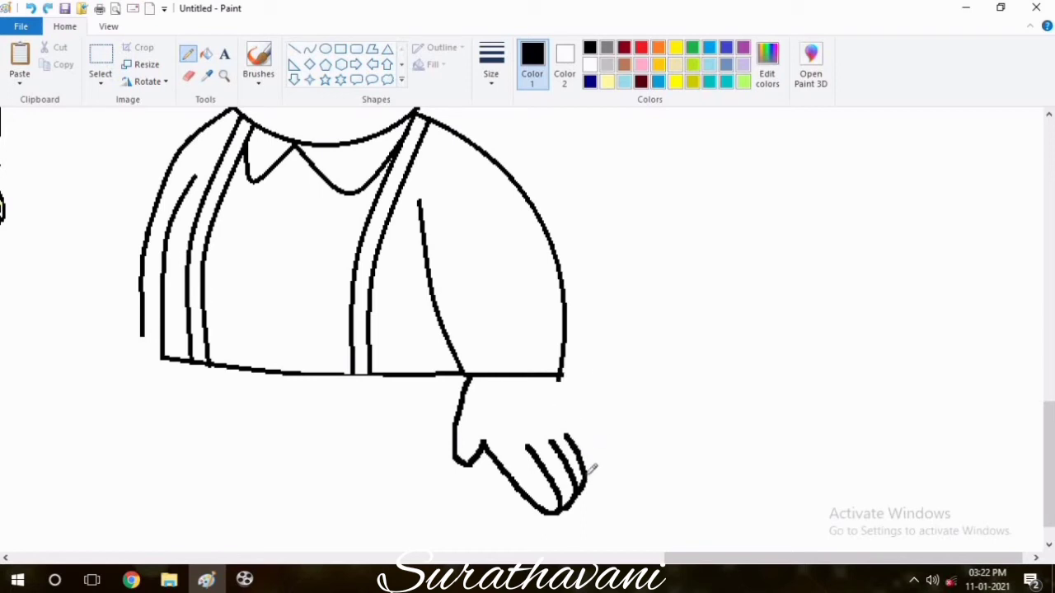
pyautogui.hotkey('ctrl', 'z')
pyautogui.moveTo(585, 476)
pyautogui.mouseDown()
pyautogui.moveTo(588, 441)
pyautogui.moveTo(561, 387)
pyautogui.mouseUp()
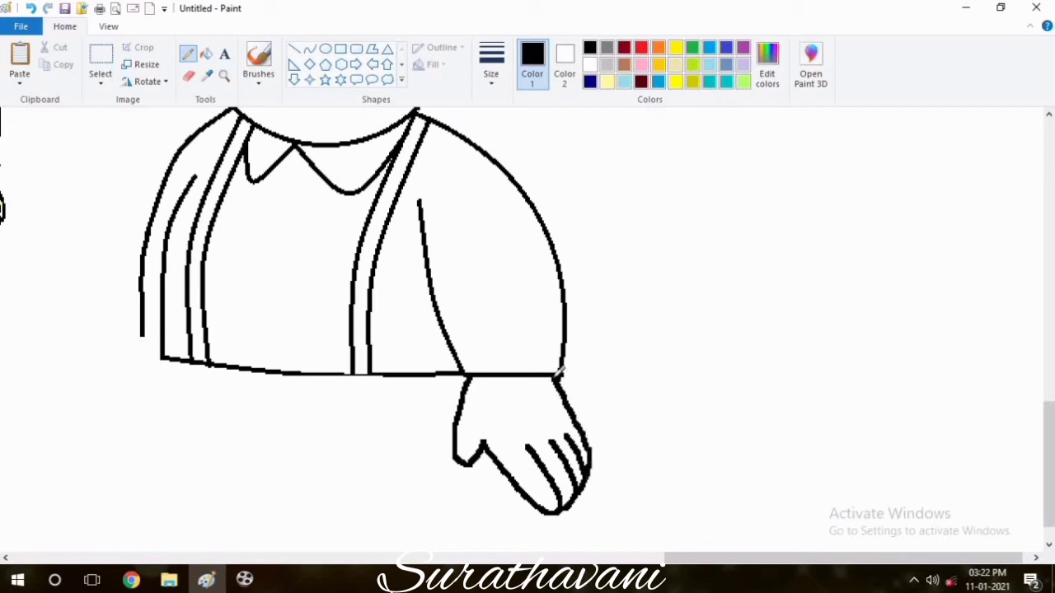
# Select the finished right hand and shrink it slightly beneath the sleeve
pyautogui.click(109, 29)
pyautogui.click(52, 64)
pyautogui.click(64, 27)
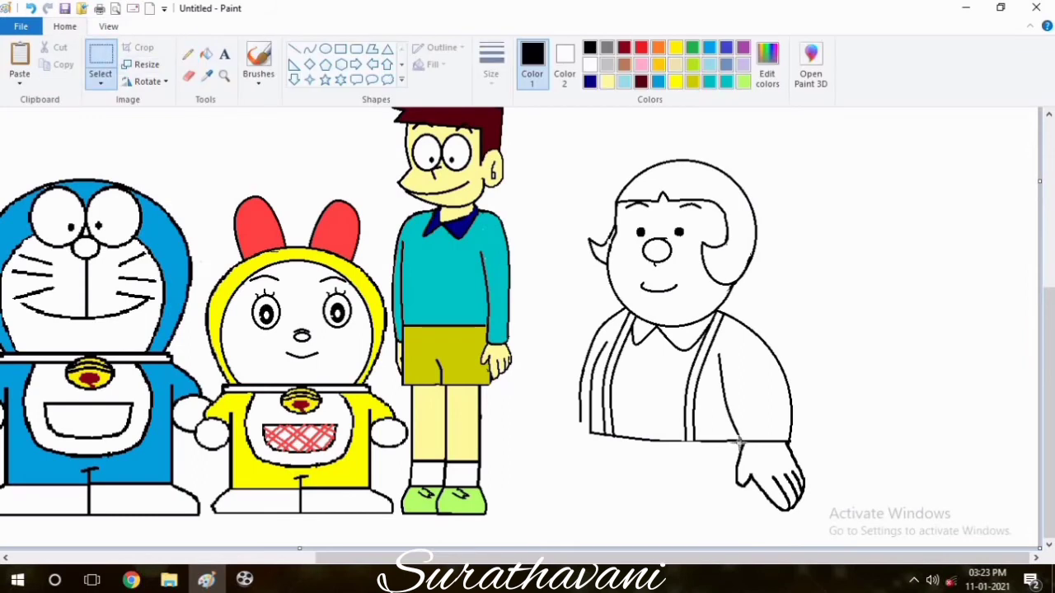
pyautogui.moveTo(727, 443)
pyautogui.mouseDown()
pyautogui.moveTo(831, 516)
pyautogui.moveTo(758, 473)
pyautogui.mouseUp()
pyautogui.click(899, 383)
# Narrow the right arm and shrink its hand slightly, and clean up the cuff line's overhang at the outer edge
pyautogui.moveTo(737, 313)
pyautogui.mouseDown()
pyautogui.moveTo(816, 425)
pyautogui.moveTo(759, 393)
pyautogui.moveTo(827, 308)
pyautogui.mouseUp()
pyautogui.moveTo(827, 377); pyautogui.dragTo(816, 377)
pyautogui.click(919, 364)
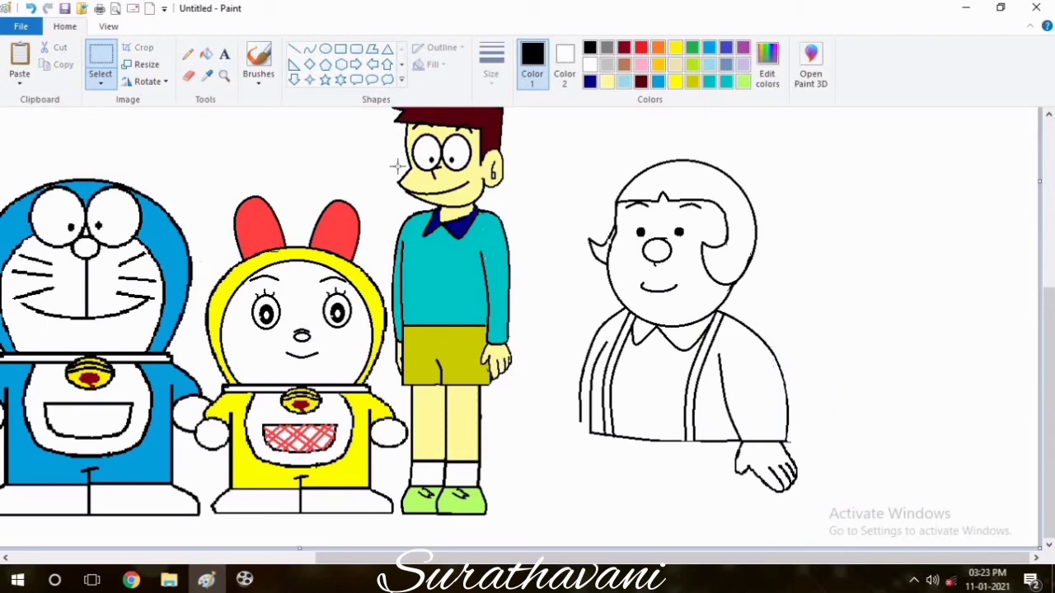
pyautogui.click(189, 76)
pyautogui.click(187, 53)
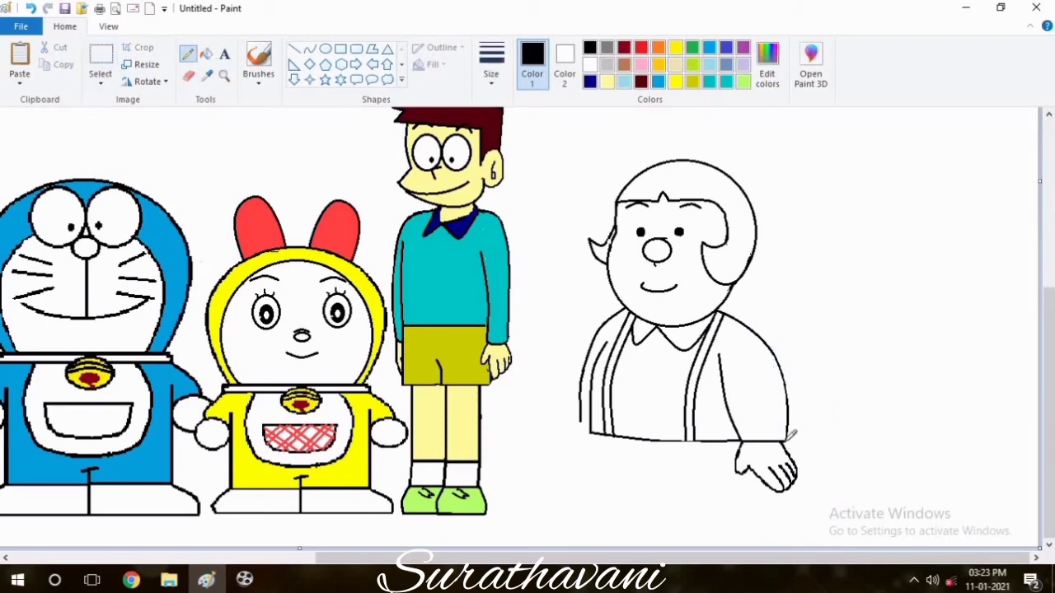
# Try a curved skirt side from the waistline, undo it, and draw a straight horizontal hem line just below the right hand
pyautogui.click(309, 49)
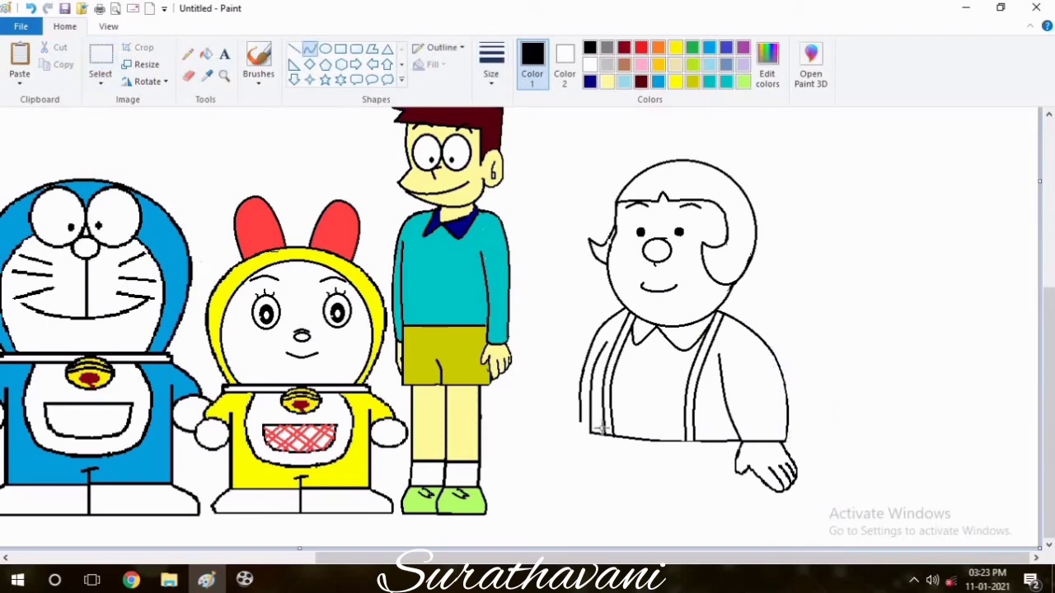
pyautogui.moveTo(590, 434); pyautogui.dragTo(561, 480)
pyautogui.click(566, 462)
pyautogui.click(772, 429)
pyautogui.click(295, 49)
pyautogui.moveTo(798, 502)
pyautogui.mouseDown()
pyautogui.moveTo(549, 498)
pyautogui.moveTo(765, 511)
pyautogui.moveTo(795, 500)
pyautogui.mouseUp()
pyautogui.hotkey('ctrl', 'z')
pyautogui.hotkey('ctrl', 'z')
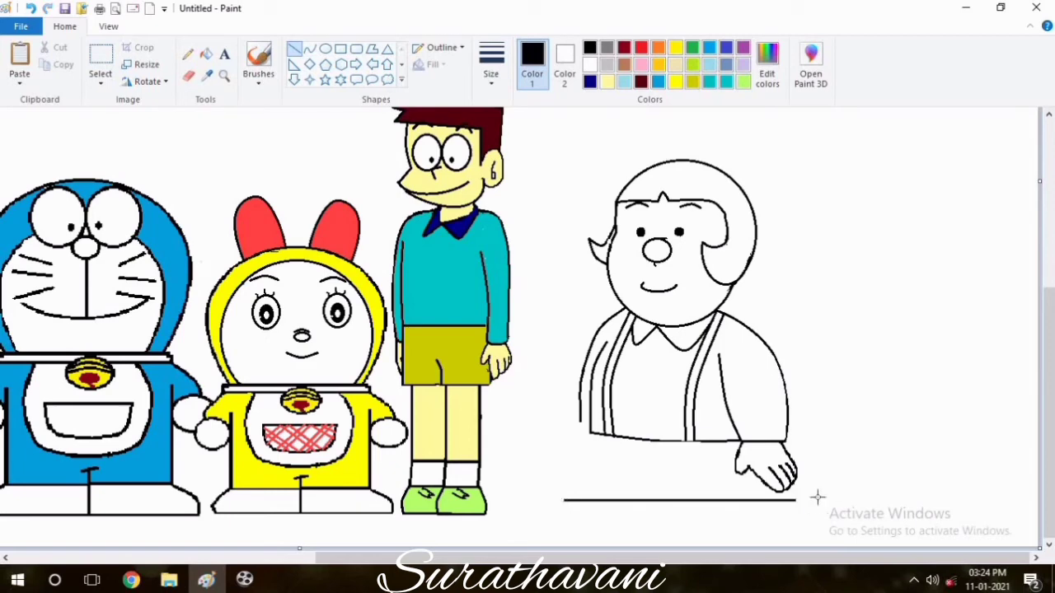
# Draw curved sides joining the waistline to the hem on both sides of the skirt, and close the left sleeve's lower end
pyautogui.click(309, 50)
pyautogui.moveTo(566, 499); pyautogui.dragTo(591, 434)
pyautogui.click(568, 466)
pyautogui.click(569, 464)
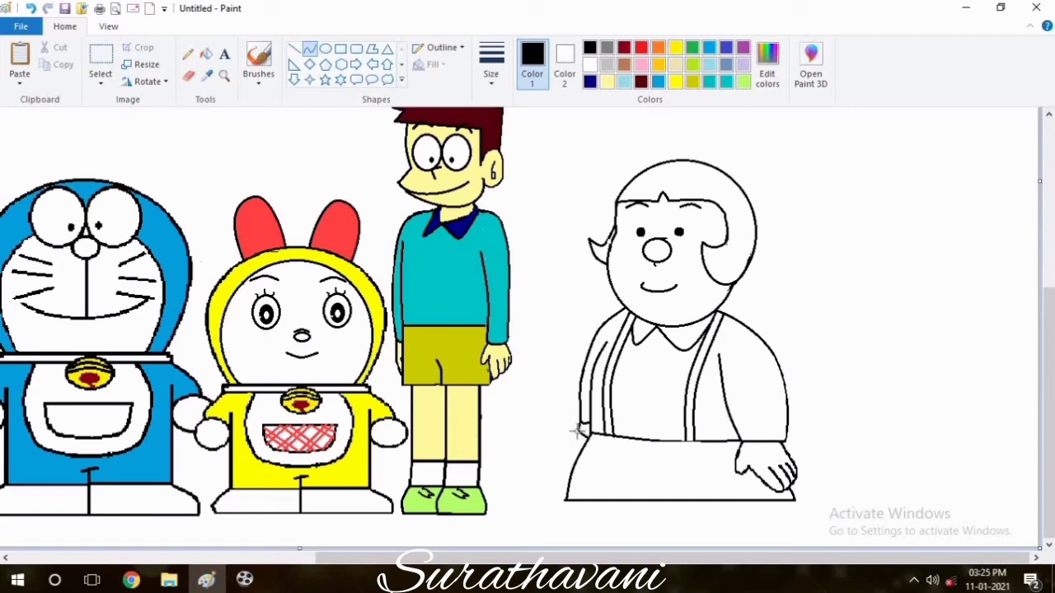
# Copy the tall boy's legs and shoes with a free-form selection and paste them in the empty area beside the unfinished figure
pyautogui.click(100, 82)
pyautogui.click(110, 134)
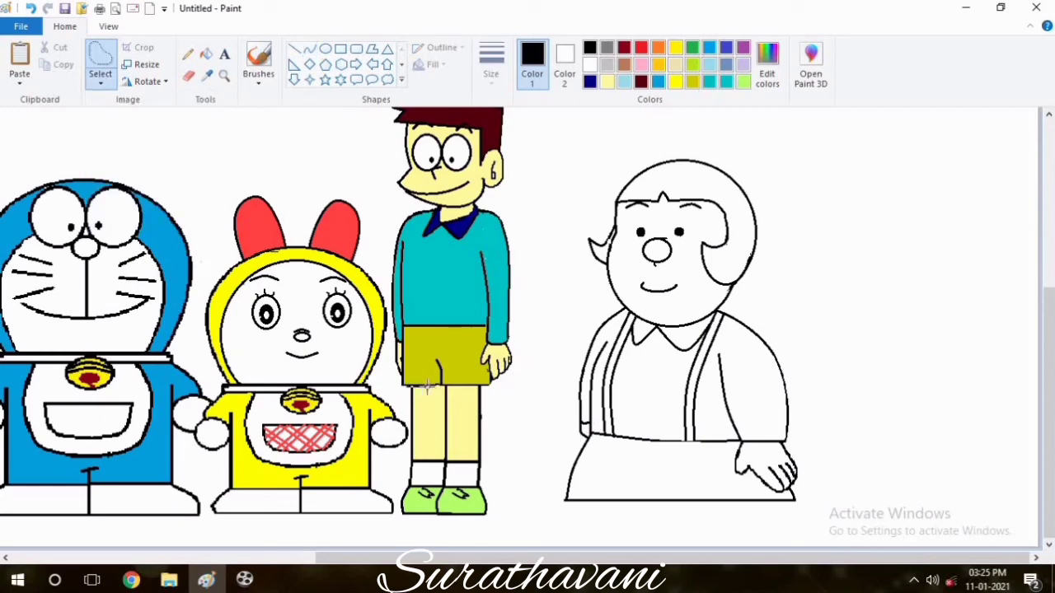
pyautogui.moveTo(427, 388)
pyautogui.mouseDown()
pyautogui.moveTo(507, 404)
pyautogui.moveTo(389, 511)
pyautogui.moveTo(408, 383)
pyautogui.mouseUp()
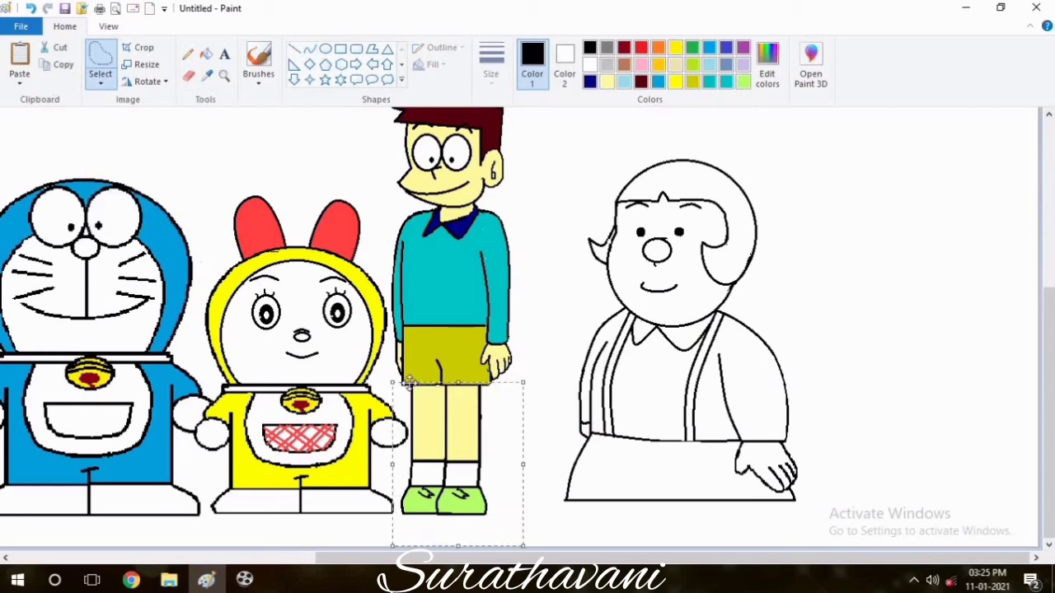
pyautogui.hotkey('ctrl', 'c')
pyautogui.hotkey('ctrl', 'v')
pyautogui.moveTo(97, 201); pyautogui.dragTo(942, 407)
pyautogui.click(826, 188)
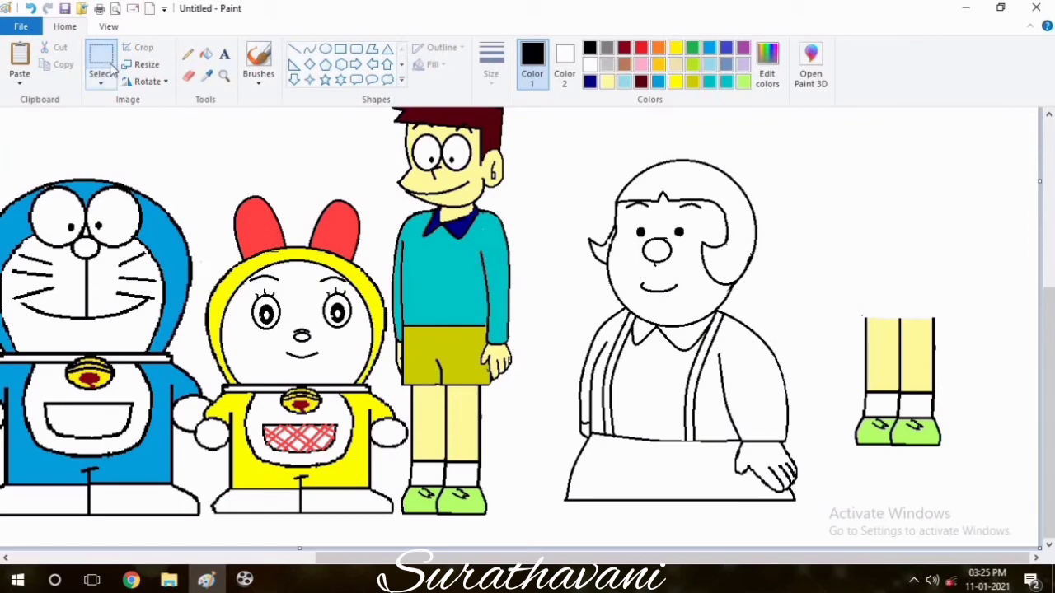
# Move the unfinished figure up and separate the lower part of the copied legs, widening it beside the skirt
pyautogui.moveTo(556, 118); pyautogui.dragTo(774, 424)
pyautogui.moveTo(824, 294); pyautogui.dragTo(984, 514)
pyautogui.moveTo(947, 451); pyautogui.dragTo(805, 389)
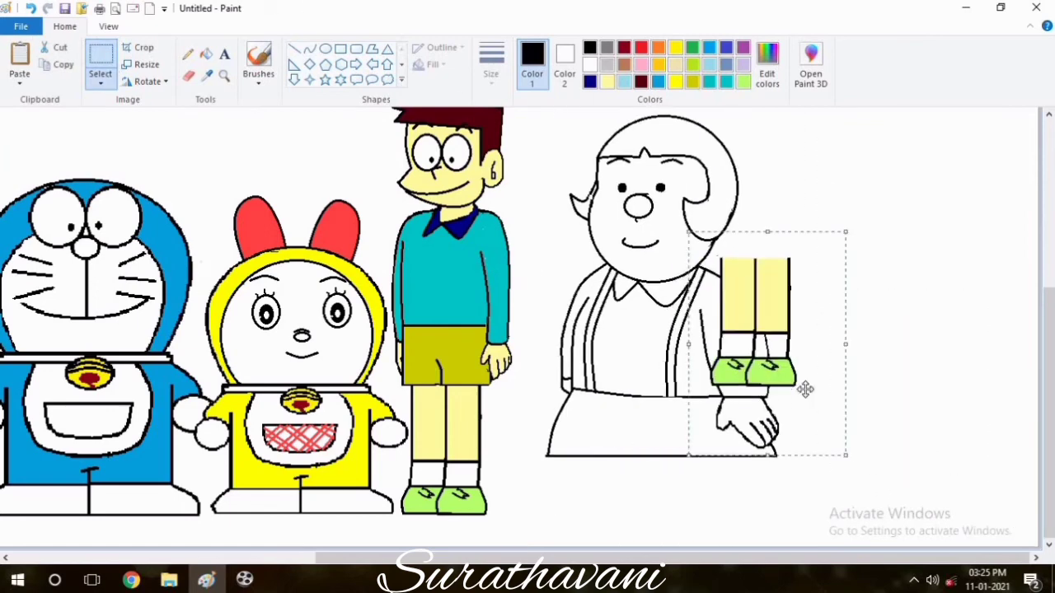
pyautogui.hotkey('ctrl', 'z')
pyautogui.moveTo(827, 242); pyautogui.dragTo(870, 436)
pyautogui.click(733, 488)
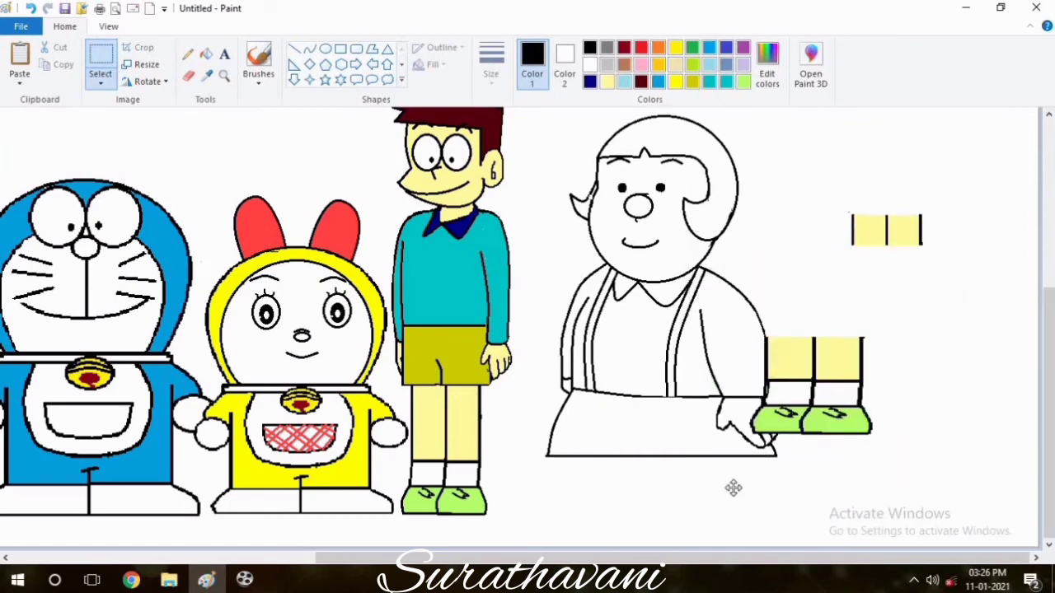
# Undo the last leg placement, raise the figure further, and place the shortened legs and shoes under the skirt's hem
pyautogui.hotkey('ctrl', 'z')
pyautogui.hotkey('ctrl', 'z')
pyautogui.scroll(1, 733, 488)
pyautogui.moveTo(529, 130)
pyautogui.mouseDown()
pyautogui.moveTo(820, 519)
pyautogui.moveTo(810, 480)
pyautogui.mouseUp()
pyautogui.click(873, 307)
pyautogui.moveTo(983, 388); pyautogui.dragTo(685, 551)
pyautogui.moveTo(1049, 412); pyautogui.dragTo(1051, 434)
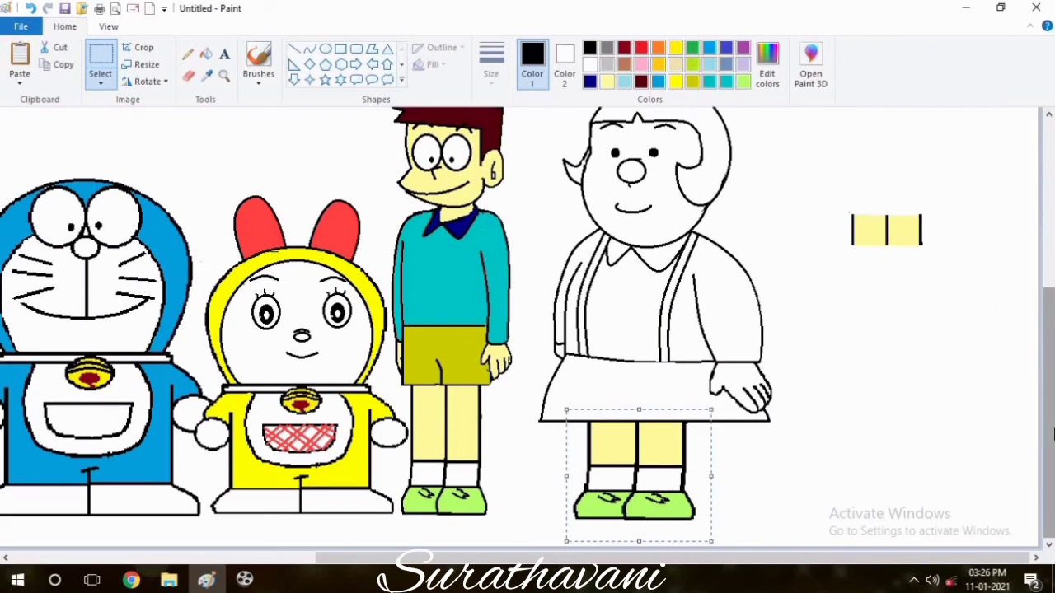
# Widen the copied legs and shoes and centre them beneath the skirt
pyautogui.moveTo(713, 474); pyautogui.dragTo(754, 475)
pyautogui.moveTo(709, 481); pyautogui.dragTo(699, 476)
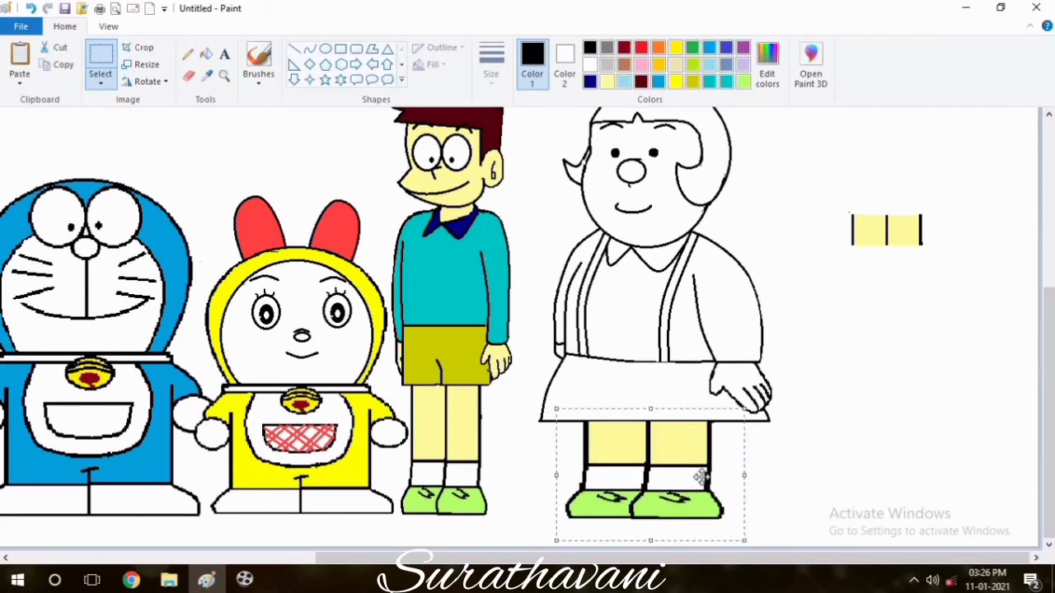
pyautogui.click(879, 295)
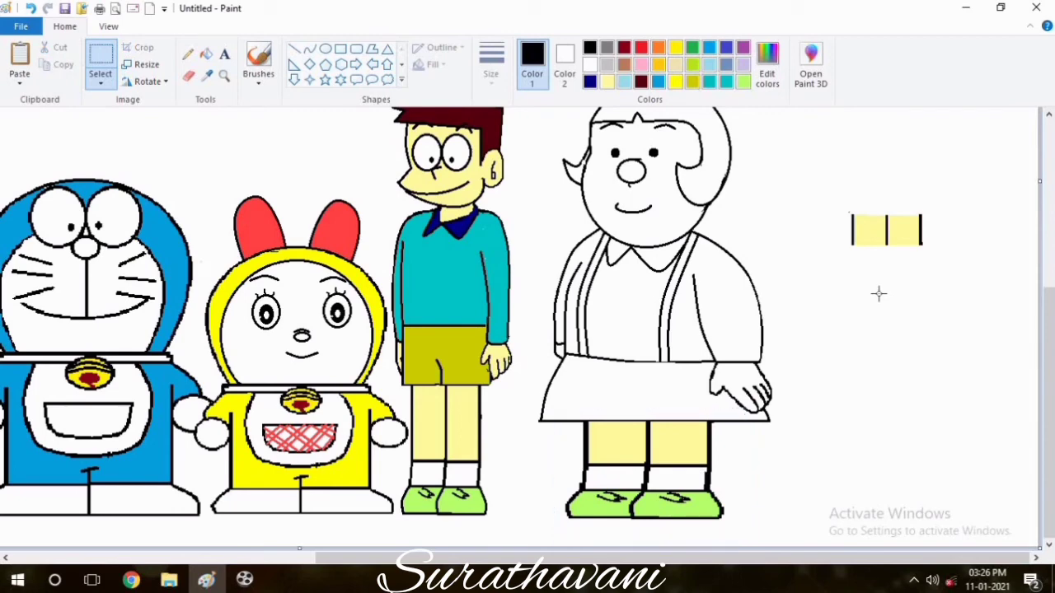
# Erase the right arm's outer outline and redraw it as a smooth curve from the shoulder to the cuff
pyautogui.click(188, 75)
pyautogui.click(308, 51)
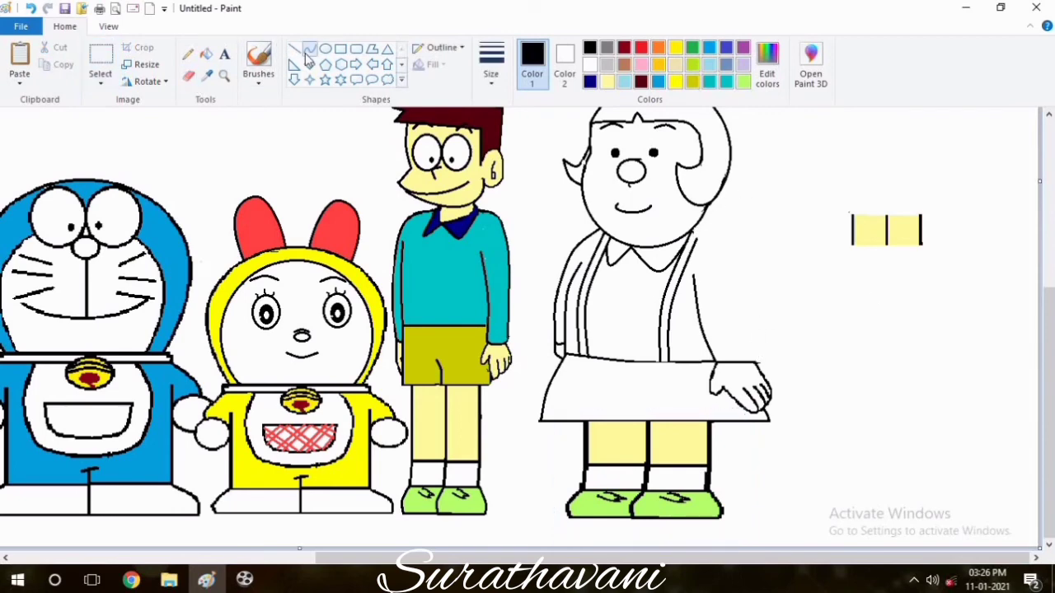
pyautogui.moveTo(714, 237)
pyautogui.mouseDown()
pyautogui.moveTo(752, 363)
pyautogui.moveTo(756, 305)
pyautogui.moveTo(736, 247)
pyautogui.moveTo(737, 265)
pyautogui.moveTo(784, 283)
pyautogui.mouseUp()
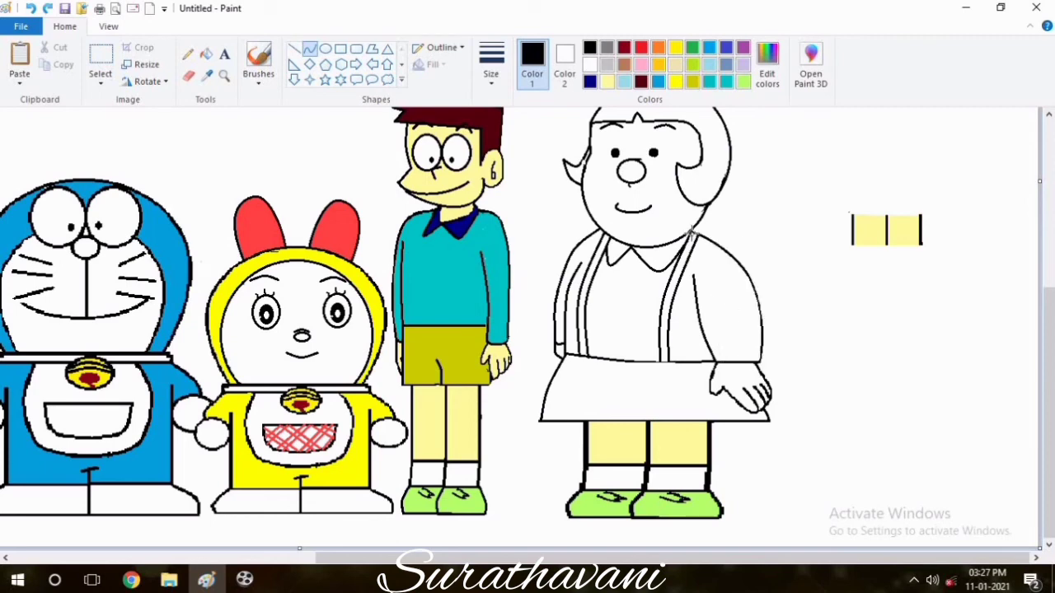
pyautogui.click(188, 74)
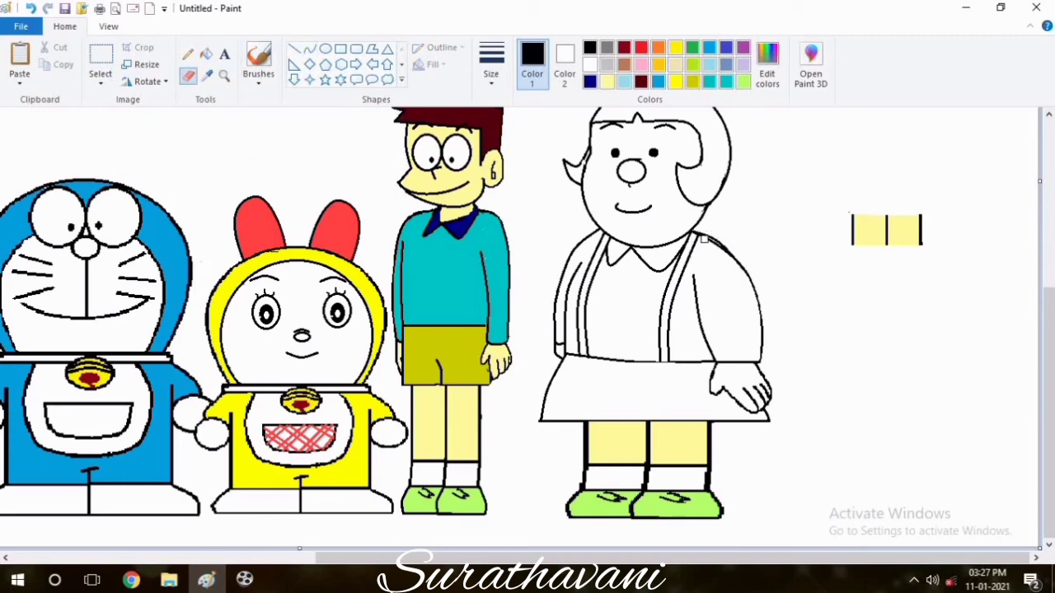
pyautogui.click(492, 73)
pyautogui.click(488, 174)
pyautogui.click(307, 48)
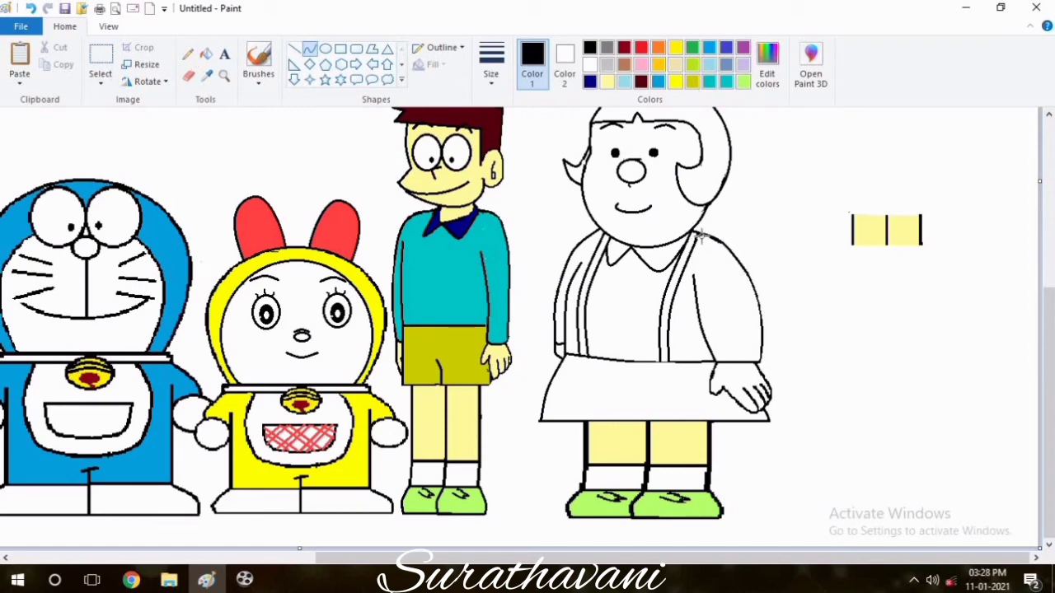
# Mix a slightly darker red and fill both suspenders and the skirt with it
pyautogui.click(592, 65)
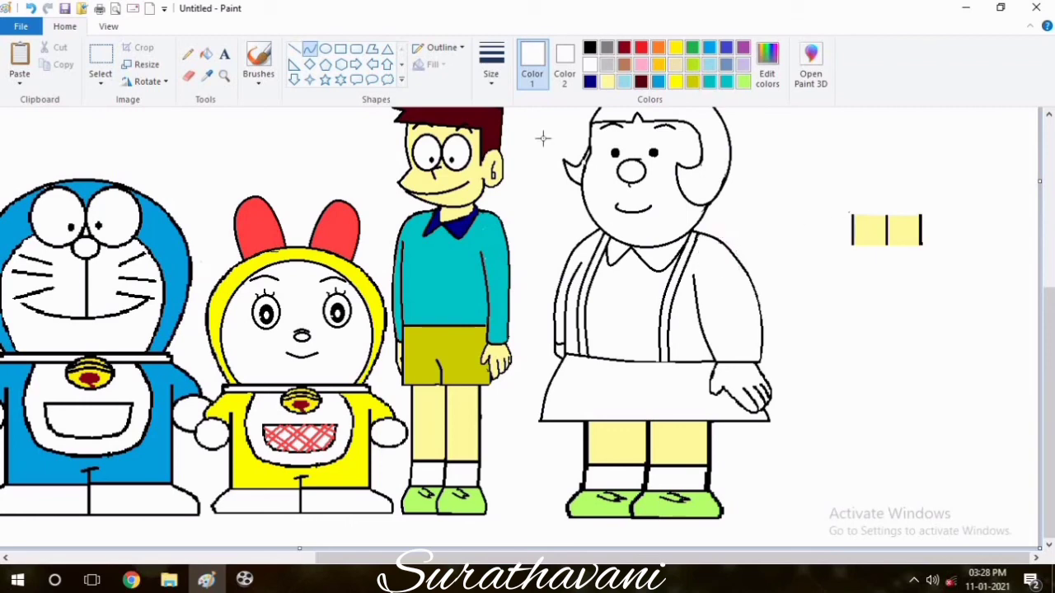
pyautogui.click(641, 48)
pyautogui.click(767, 64)
pyautogui.moveTo(692, 250); pyautogui.dragTo(692, 267)
pyautogui.click(384, 394)
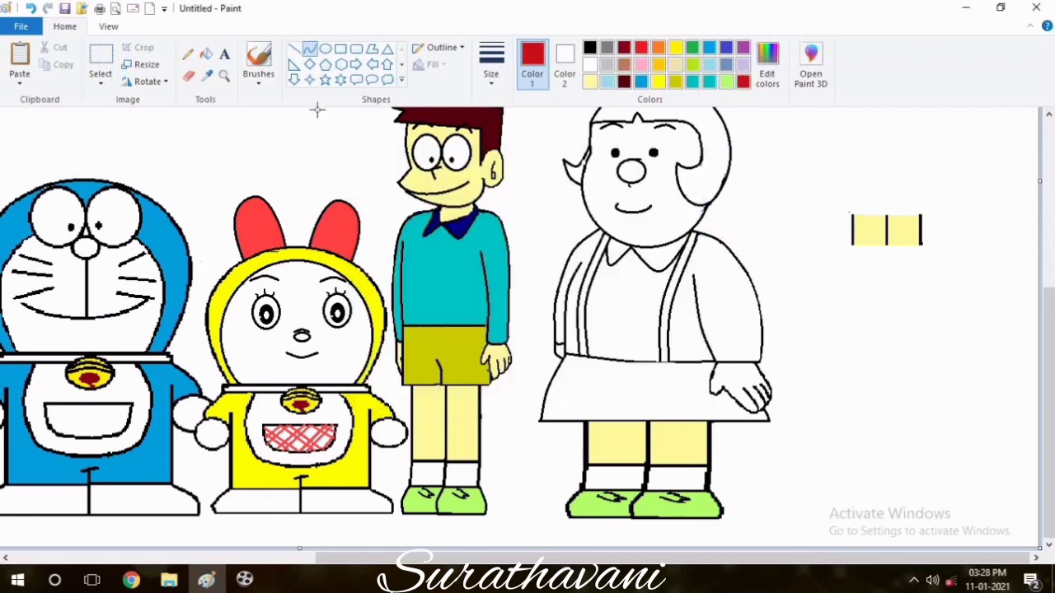
pyautogui.click(206, 54)
pyautogui.click(669, 296)
pyautogui.click(587, 281)
pyautogui.click(659, 396)
# Set the custom colour to red 218, green 18, blue 28 and refill the skirt with it
pyautogui.click(767, 64)
pyautogui.click(684, 262)
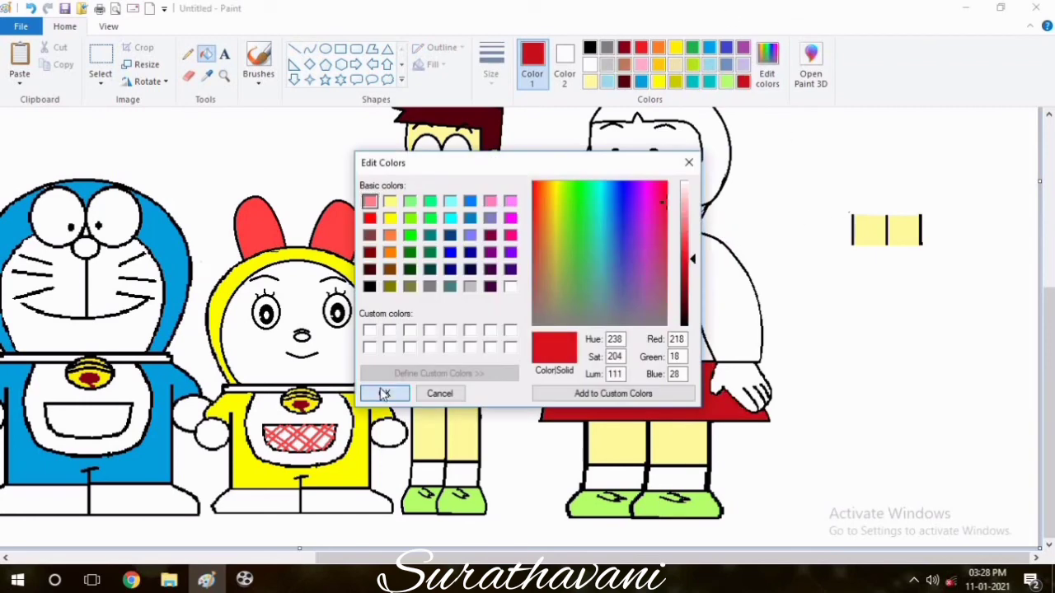
pyautogui.click(384, 393)
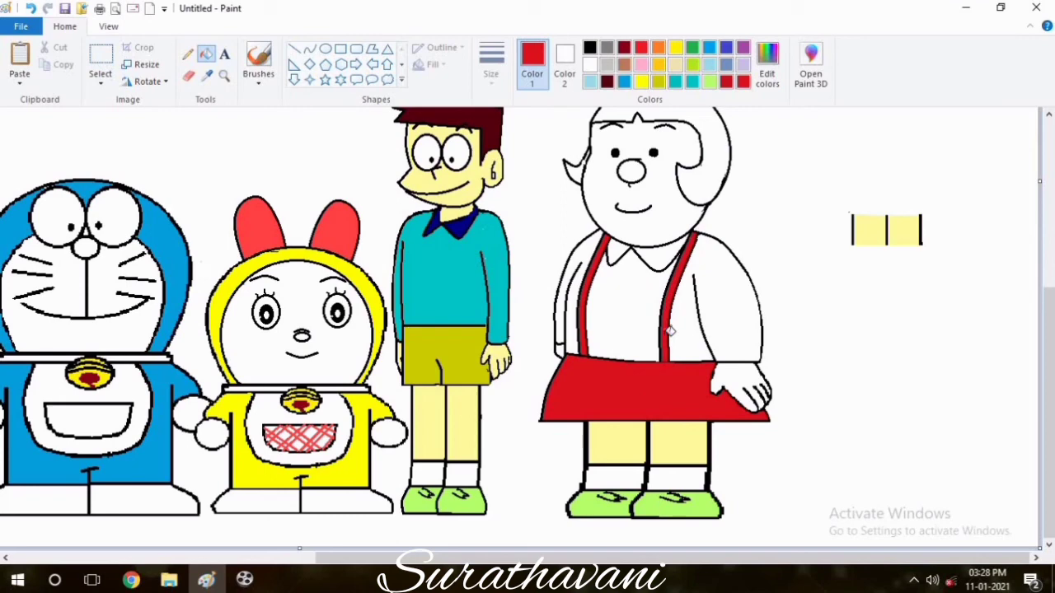
# Fill the figure's hair and left hair lock dark red, and both shoes bright red
pyautogui.click(624, 50)
pyautogui.click(700, 153)
pyautogui.click(579, 169)
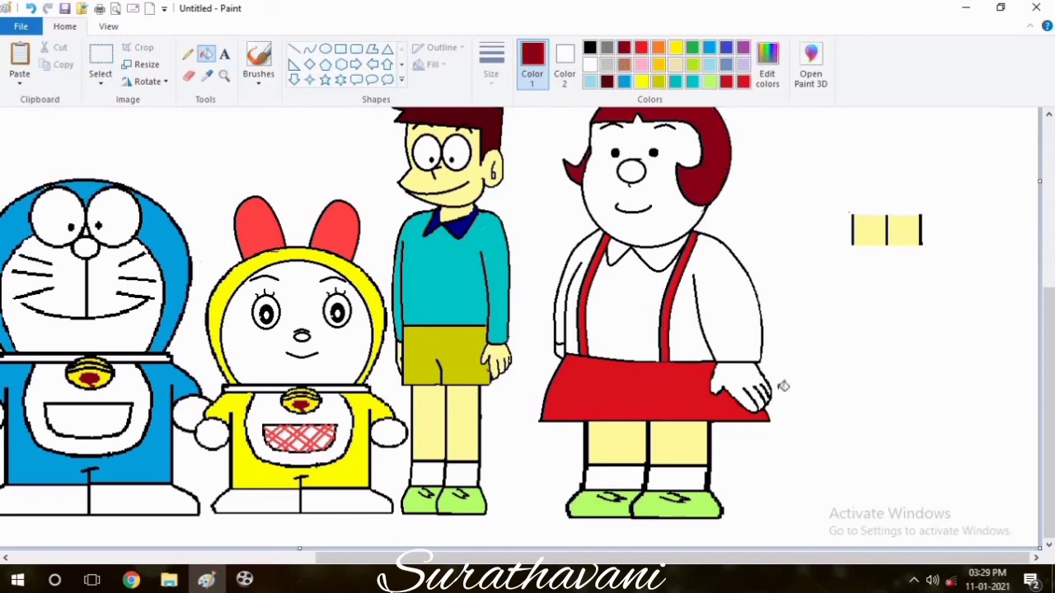
pyautogui.click(641, 48)
pyautogui.click(702, 499)
pyautogui.click(601, 499)
# Select the leftover piece of the copied legs beside the figure and delete it
pyautogui.moveTo(1048, 346); pyautogui.dragTo(1048, 314)
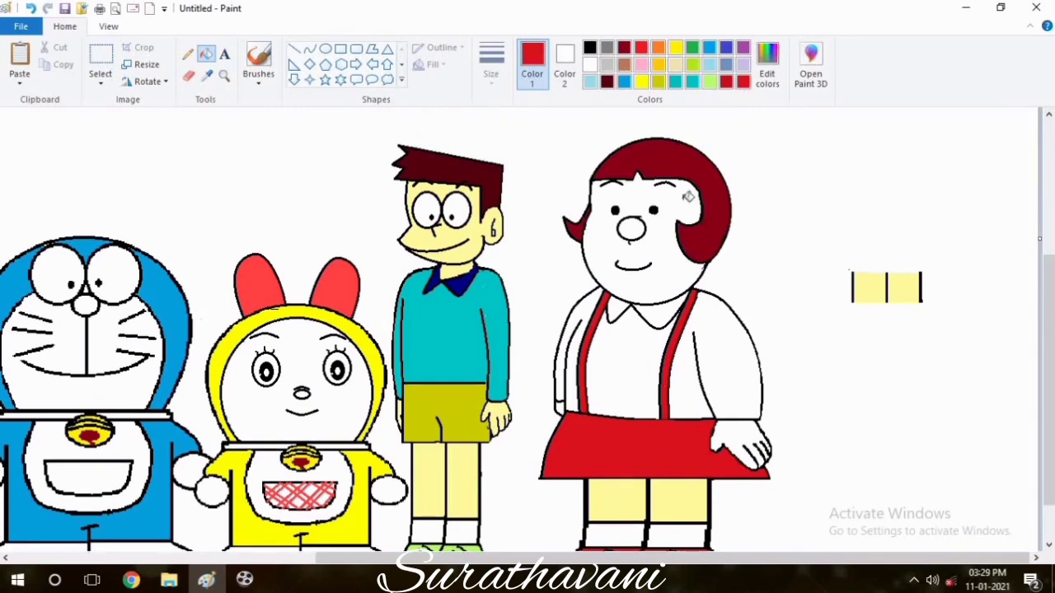
pyautogui.click(100, 60)
pyautogui.press('Delete')
pyautogui.moveTo(825, 239); pyautogui.dragTo(1054, 403)
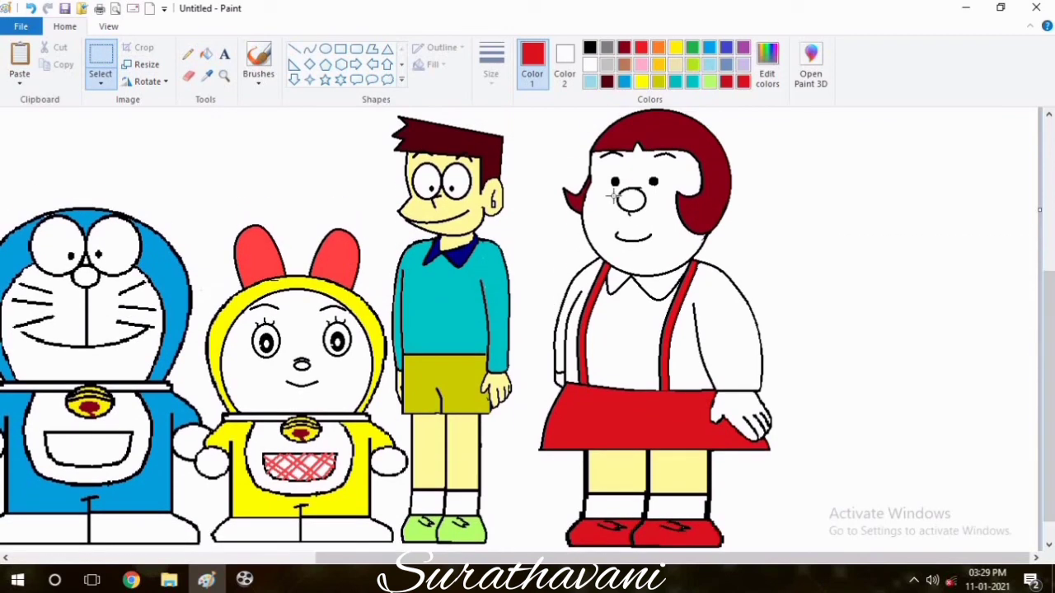
# Select the whole skirted figure, scale it down, and move it beside the tall boy with the shoes on the same ground level
pyautogui.moveTo(528, 107); pyautogui.dragTo(942, 550)
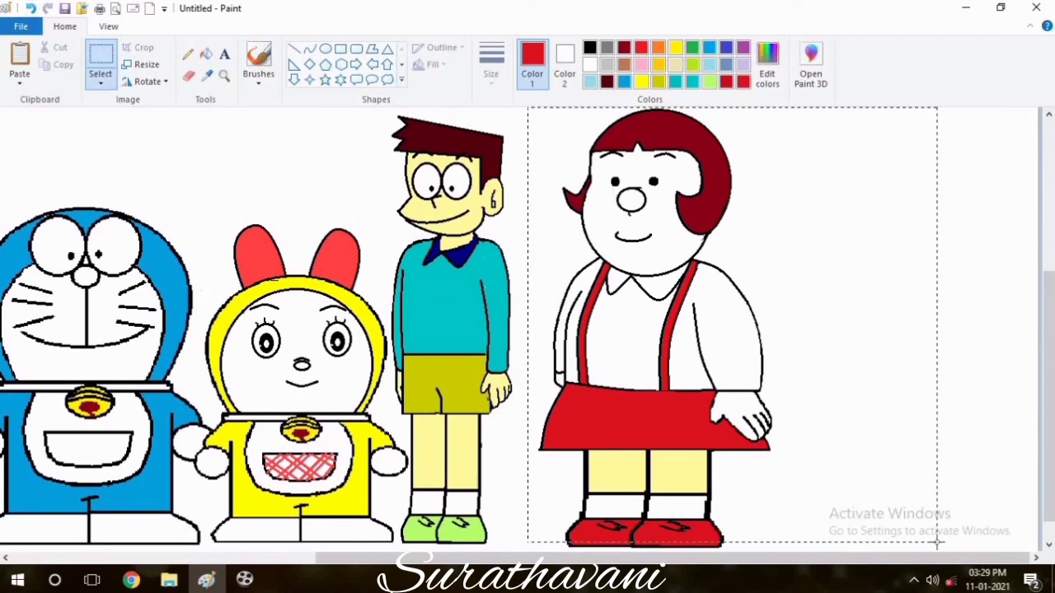
pyautogui.scroll(2, 946, 114)
pyautogui.moveTo(943, 217); pyautogui.dragTo(900, 341)
pyautogui.moveTo(1050, 330); pyautogui.dragTo(1049, 409)
pyautogui.moveTo(684, 322)
pyautogui.mouseDown()
pyautogui.moveTo(635, 308)
pyautogui.moveTo(668, 306)
pyautogui.moveTo(668, 317)
pyautogui.mouseUp()
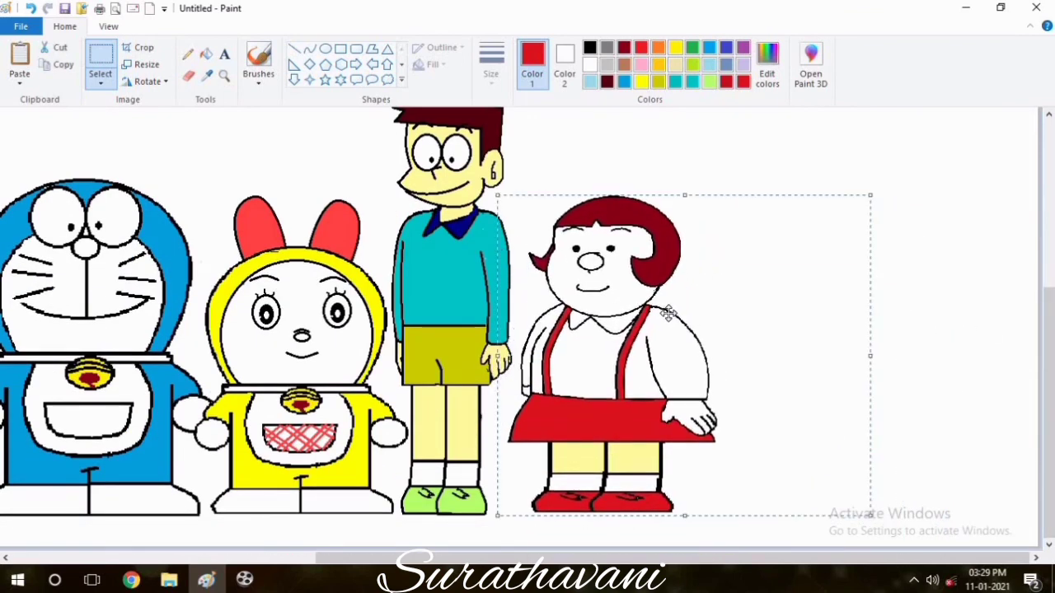
# Stretch the skirted figure taller and slightly wider so it stands close against the tall boy
pyautogui.moveTo(685, 193); pyautogui.dragTo(684, 135)
pyautogui.moveTo(870, 326); pyautogui.dragTo(877, 328)
pyautogui.press('Escape')
pyautogui.hotkey('ctrl', 'z')
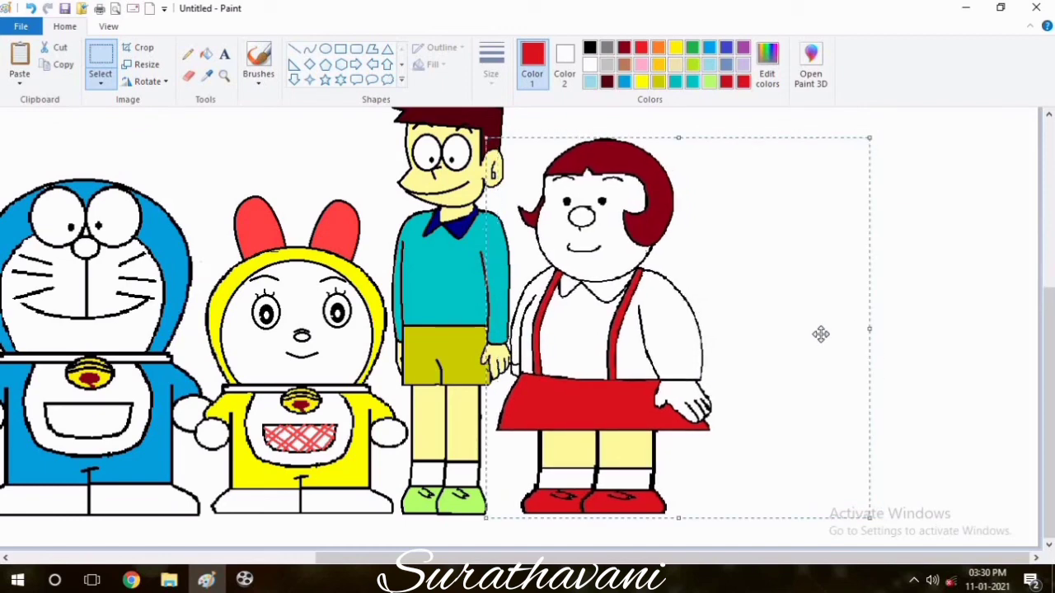
pyautogui.click(911, 322)
# Sample the skin colour from the legs and fill the skirted figure's face and right hand with it
pyautogui.click(206, 77)
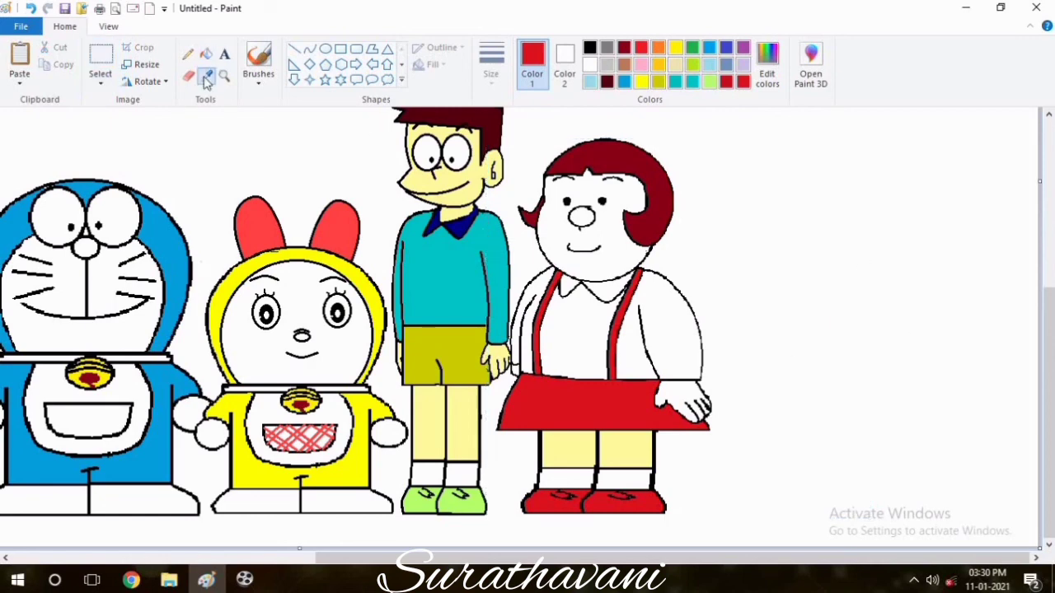
pyautogui.click(573, 451)
pyautogui.click(617, 192)
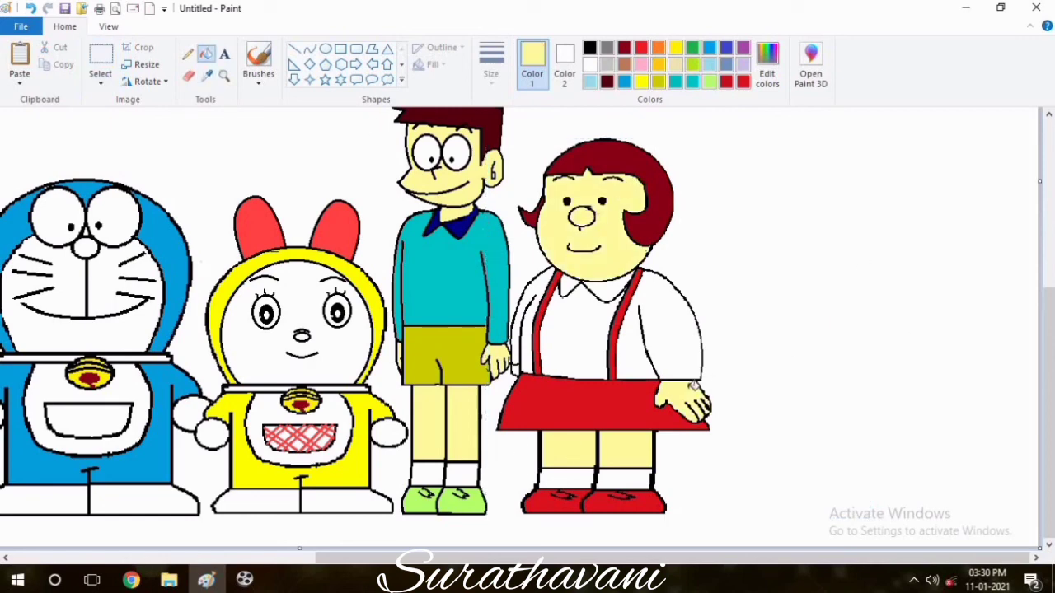
# Fill both halves of the tall boy's collar white and set the drawing colour to black
pyautogui.click(589, 64)
pyautogui.click(458, 223)
pyautogui.click(438, 217)
pyautogui.click(589, 47)
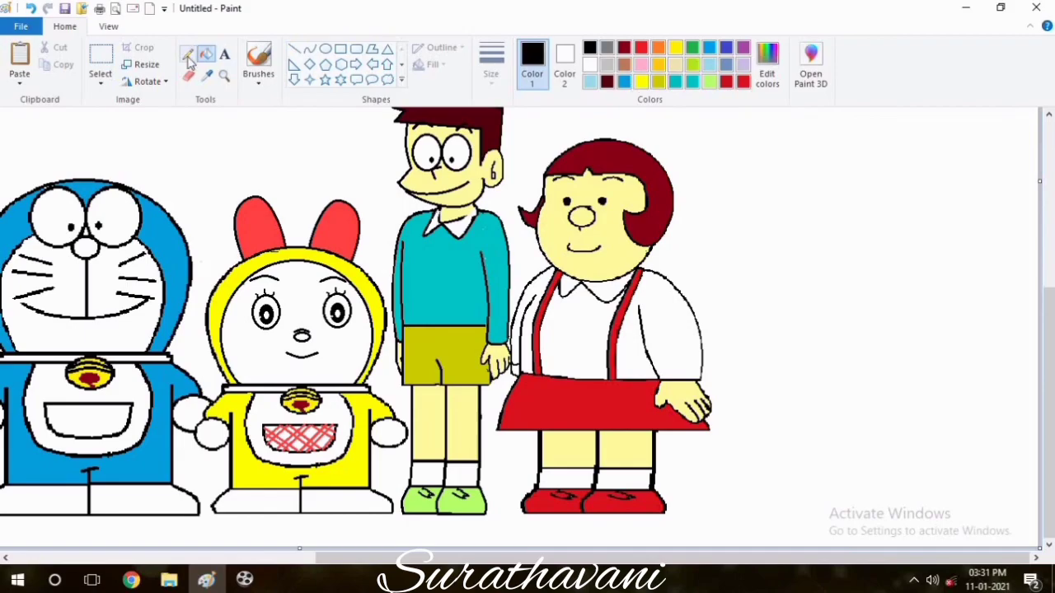